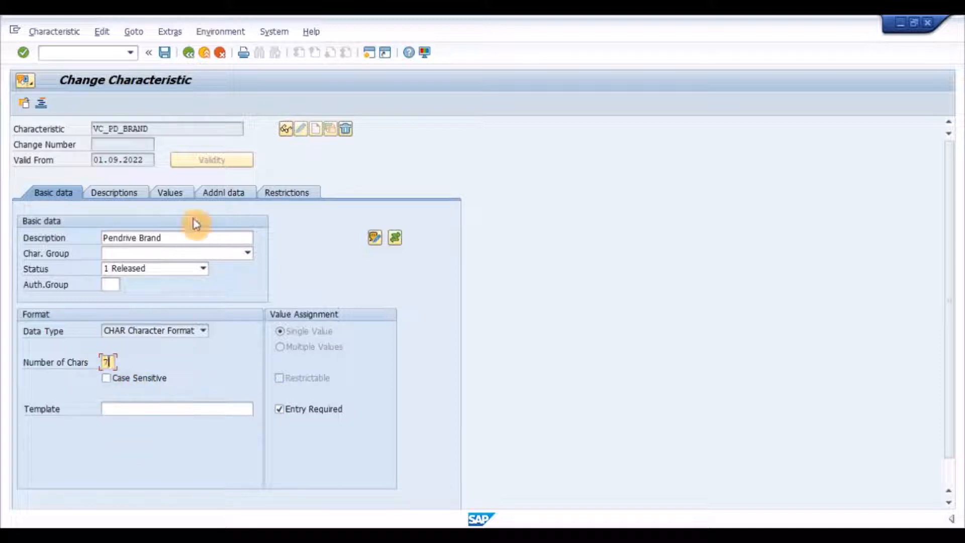
- Display the allowed values of the characteristic VC_PD_BRAND
click(169, 195)
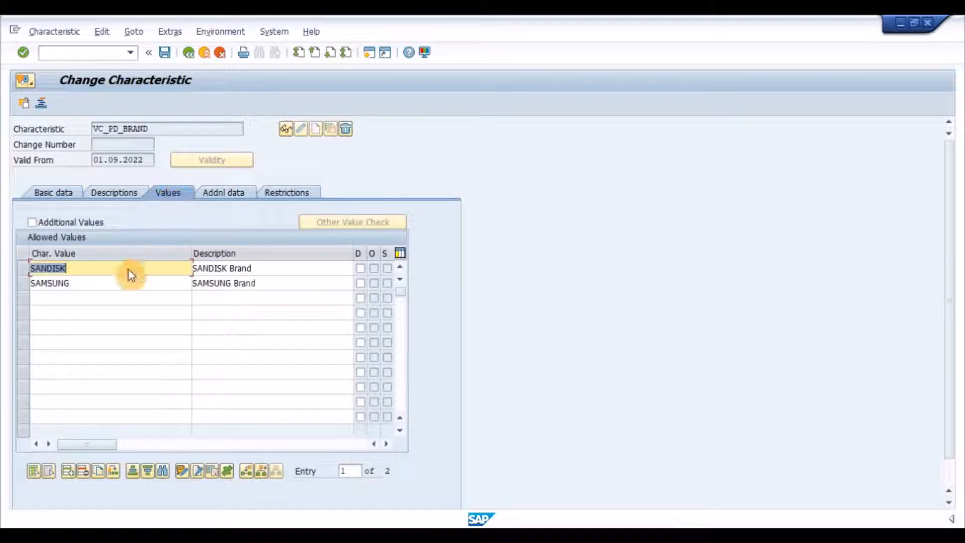
click(140, 282)
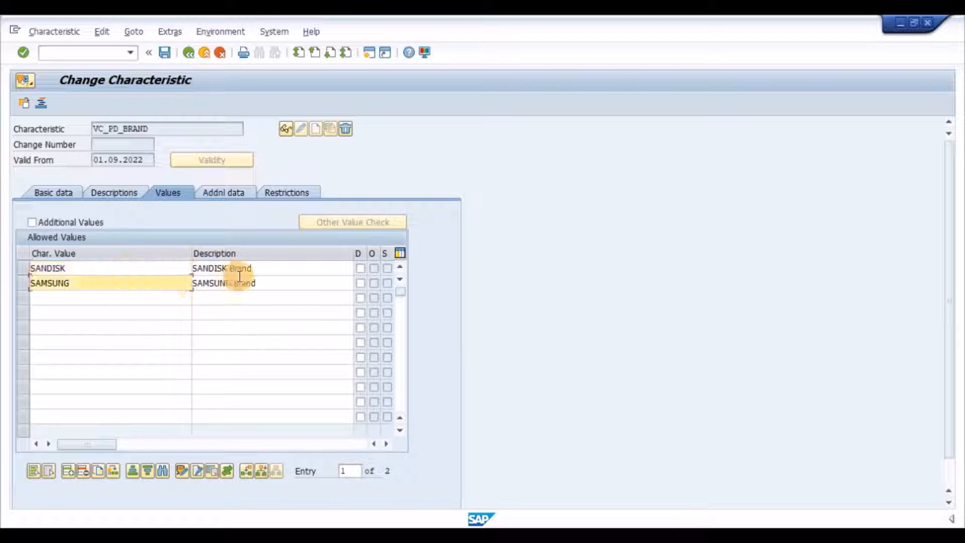
- Switch to another characteristic and open VC_PD_STORAGE
click(26, 104)
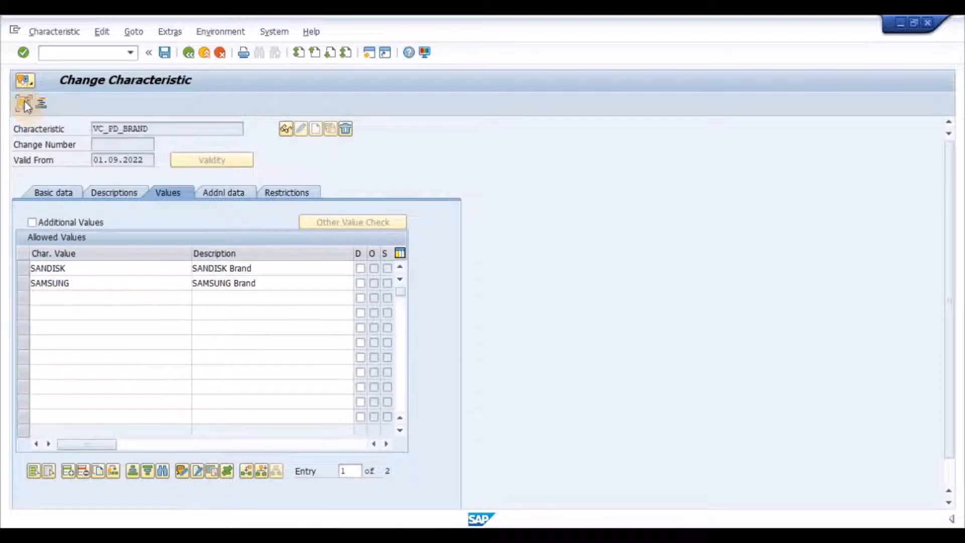
click(187, 337)
key(BackSpace)
key(Down)
key(Down)
key(Down)
key(Return)
key(Return)
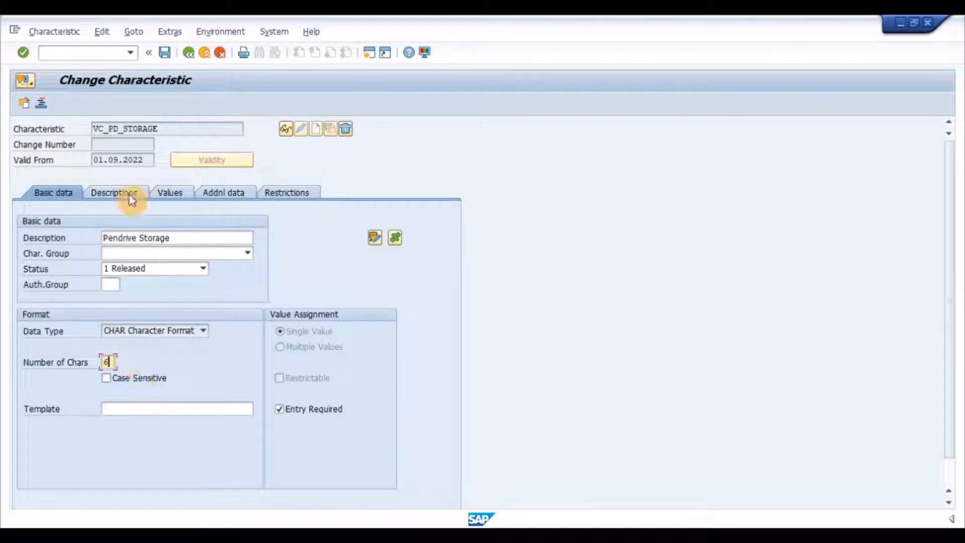
- Check the status of the storage characteristic and go through its allowed values
click(146, 268)
click(159, 278)
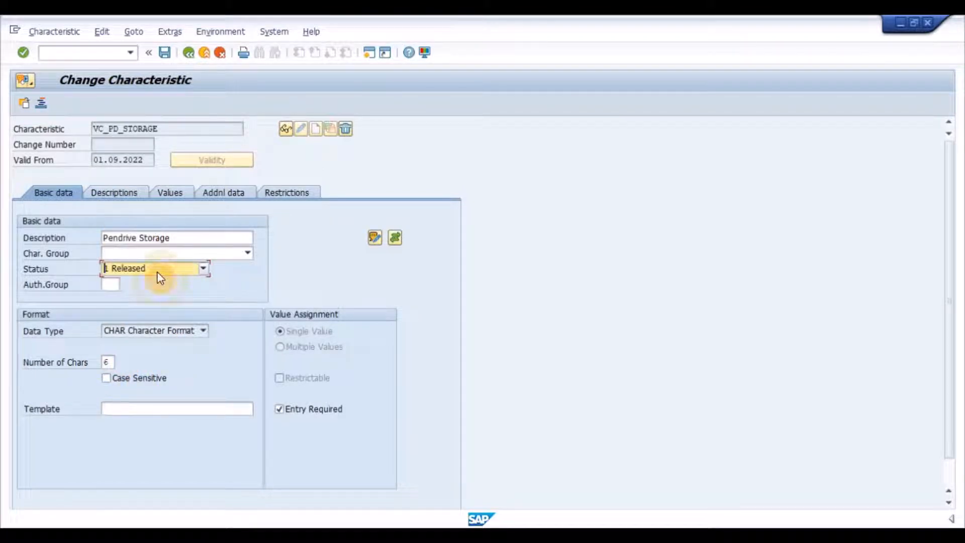
click(185, 193)
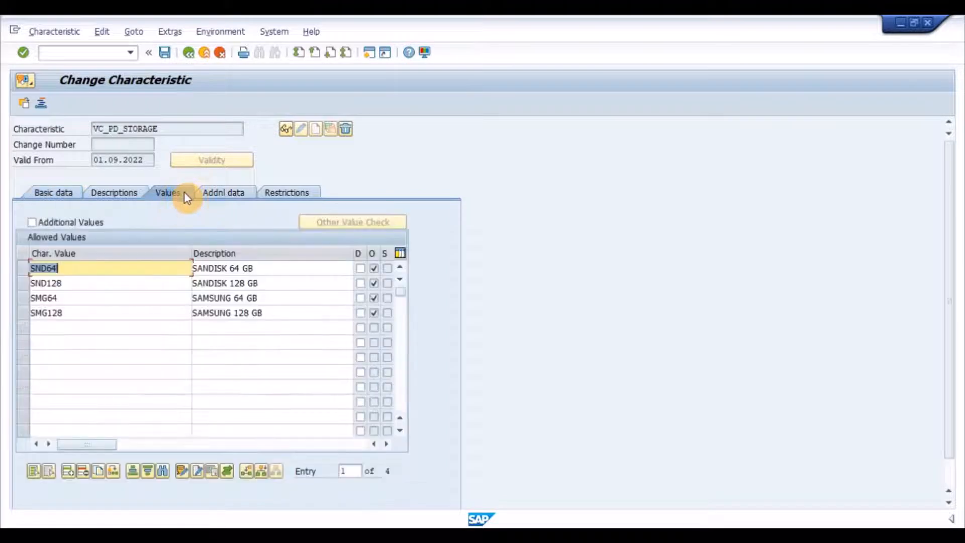
click(155, 296)
click(159, 314)
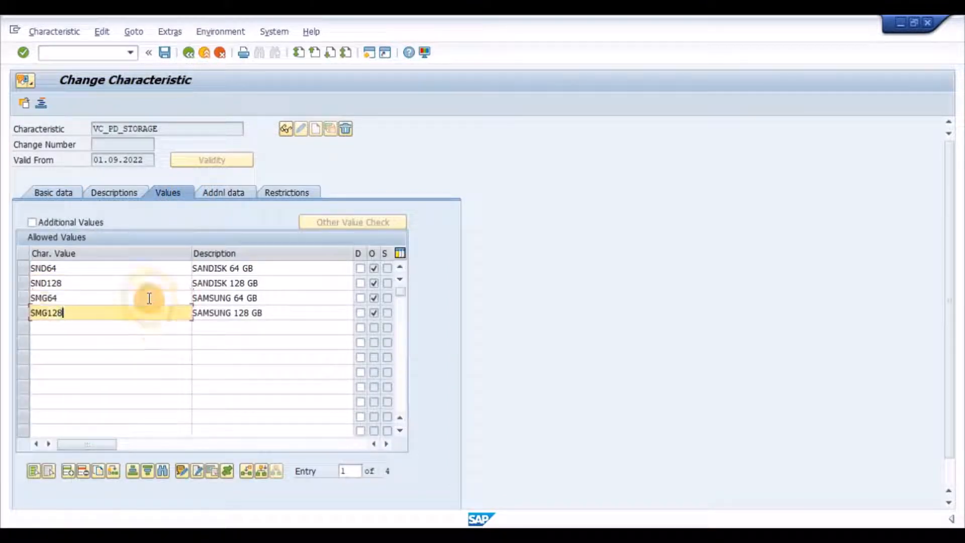
click(146, 270)
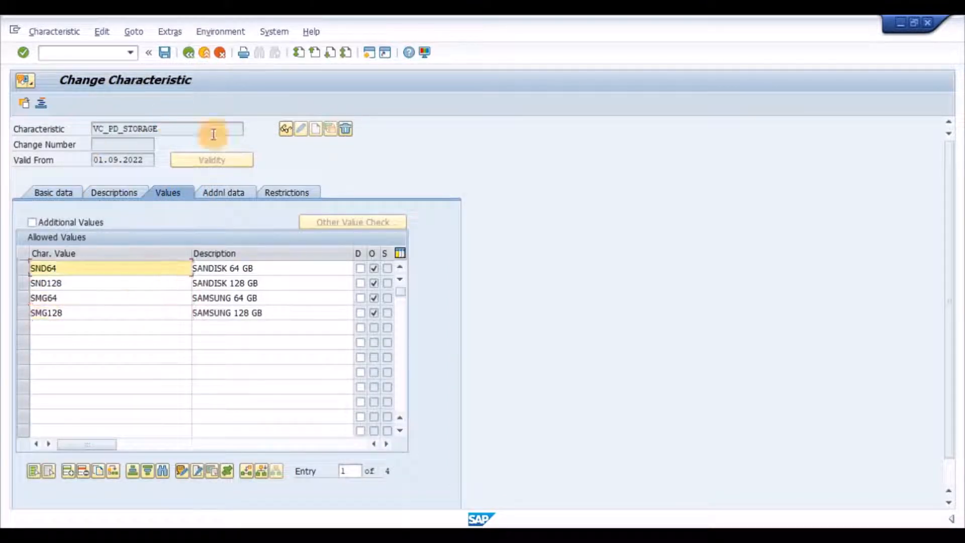
- Leave the storage characteristic and open VC_PD_EXTRAS
click(25, 103)
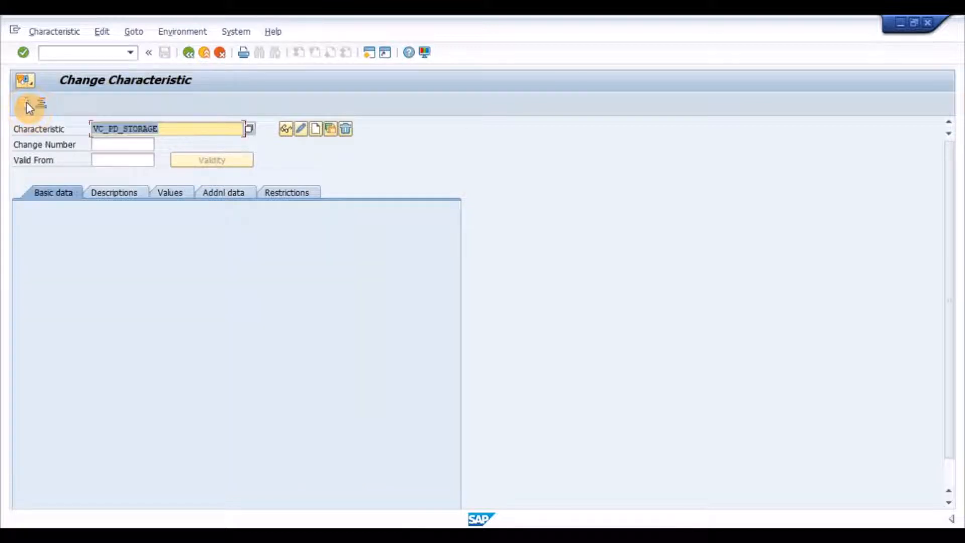
key(BackSpace)
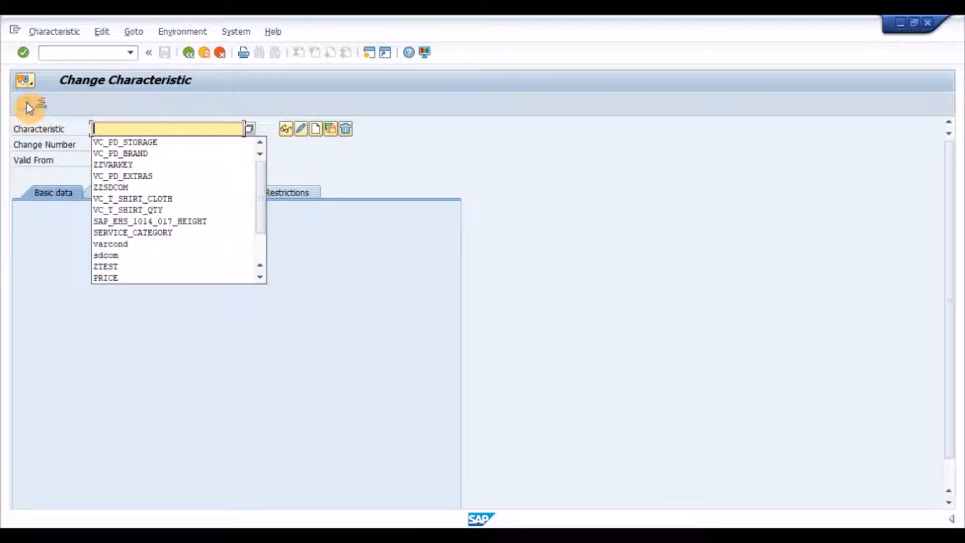
key(Down)
key(Down)
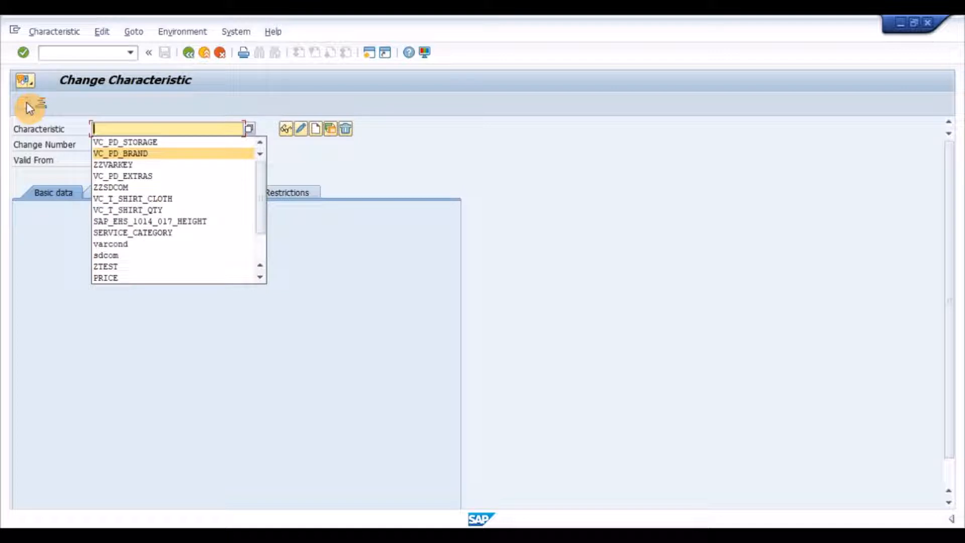
key(Down)
key(Down)
key(Return)
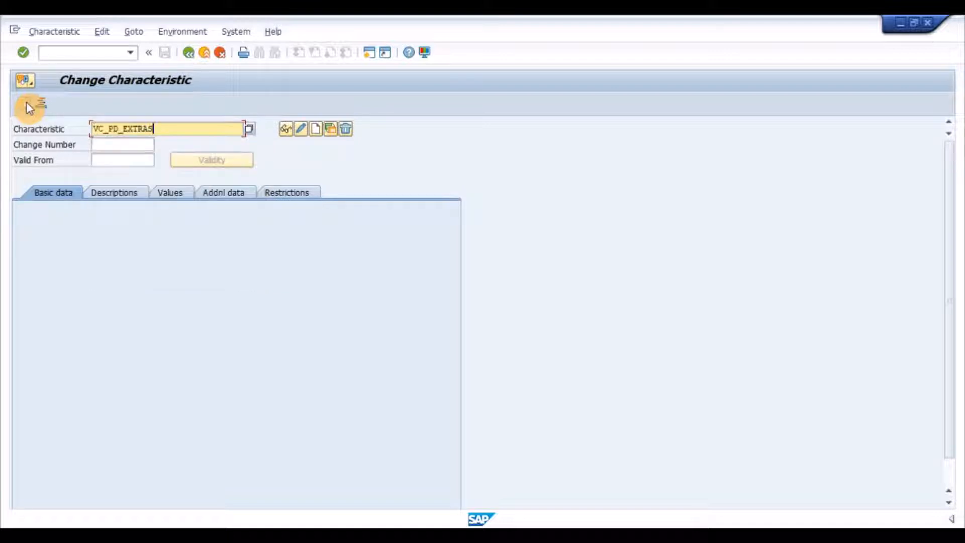
key(Return)
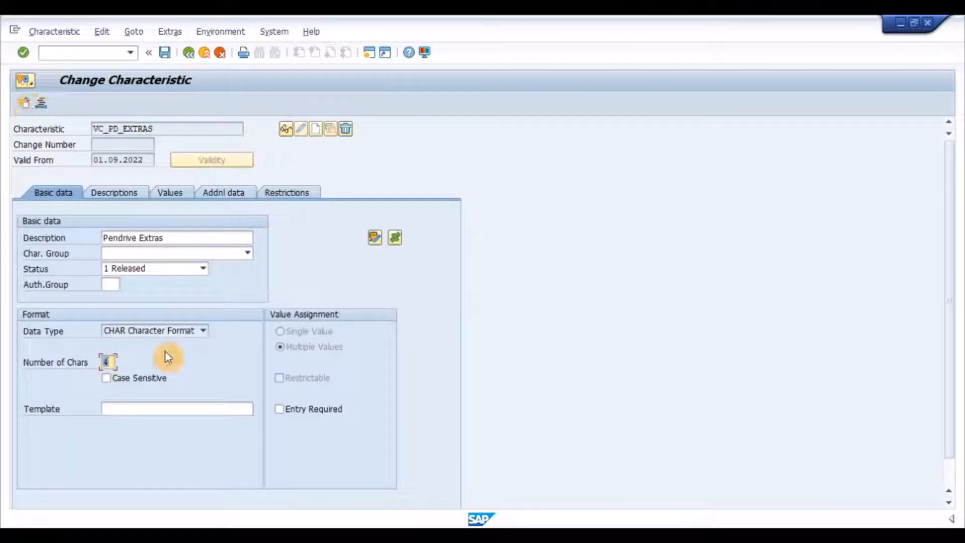
- Check the number of characters of the extras characteristic and go through its allowed values
click(114, 361)
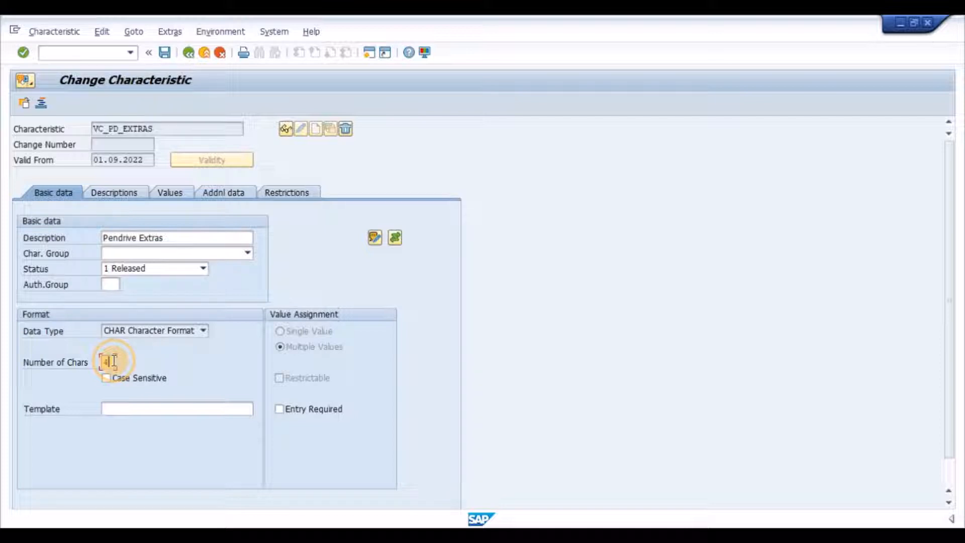
click(169, 192)
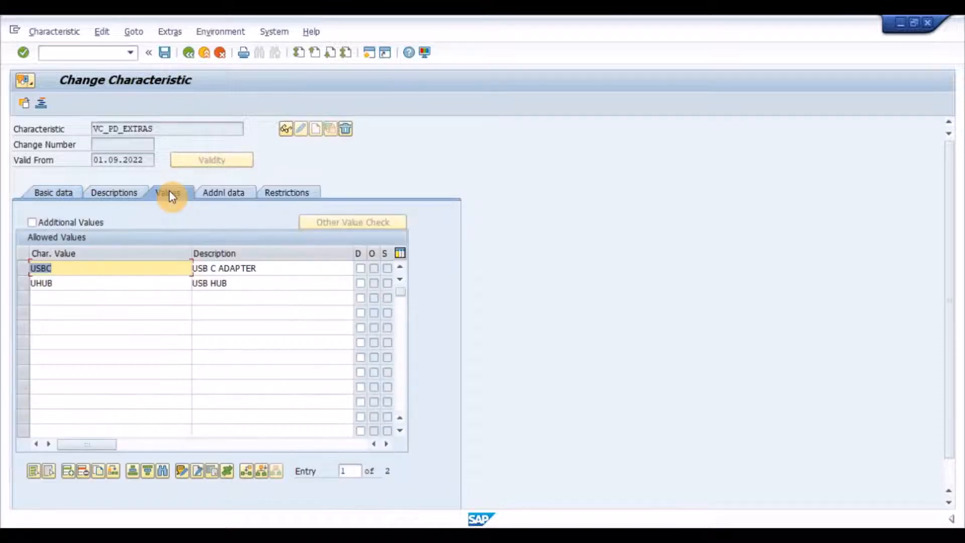
click(157, 270)
click(160, 285)
click(151, 268)
- Leave the extras characteristic and open ZZVARKEY
click(24, 105)
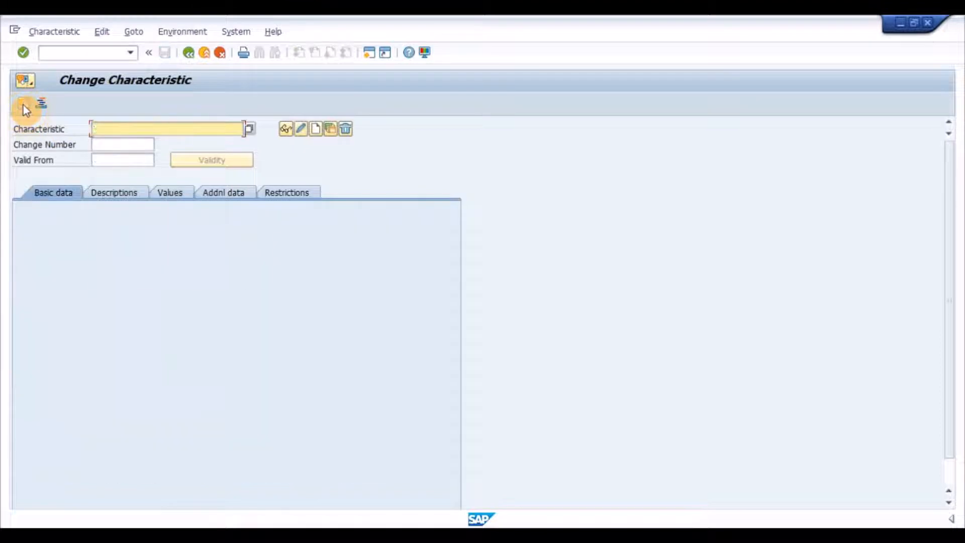
key(Delete)
key(Down)
key(Down)
key(Down)
key(Down)
key(Return)
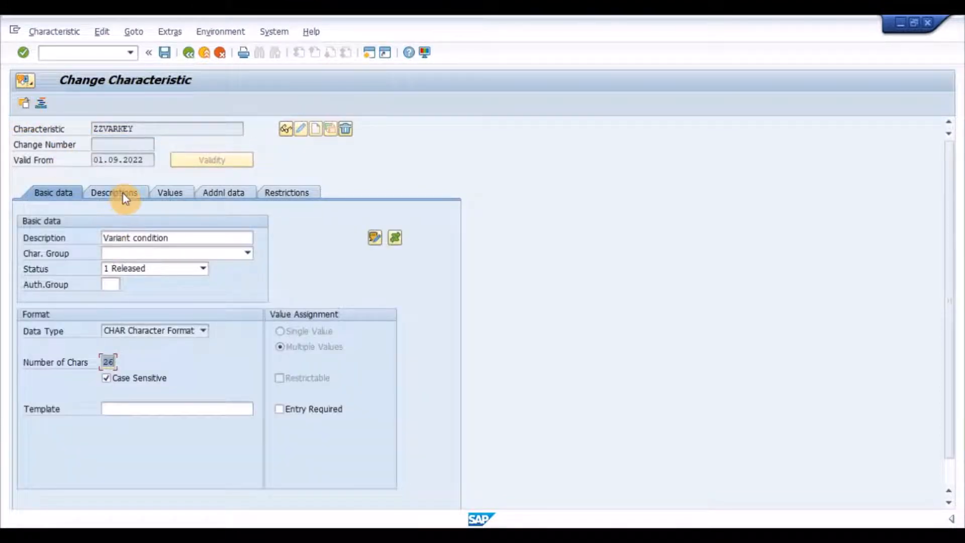
- Examine the allowed values and the table and field reference of ZZVARKEY, ending on its basic data
click(170, 194)
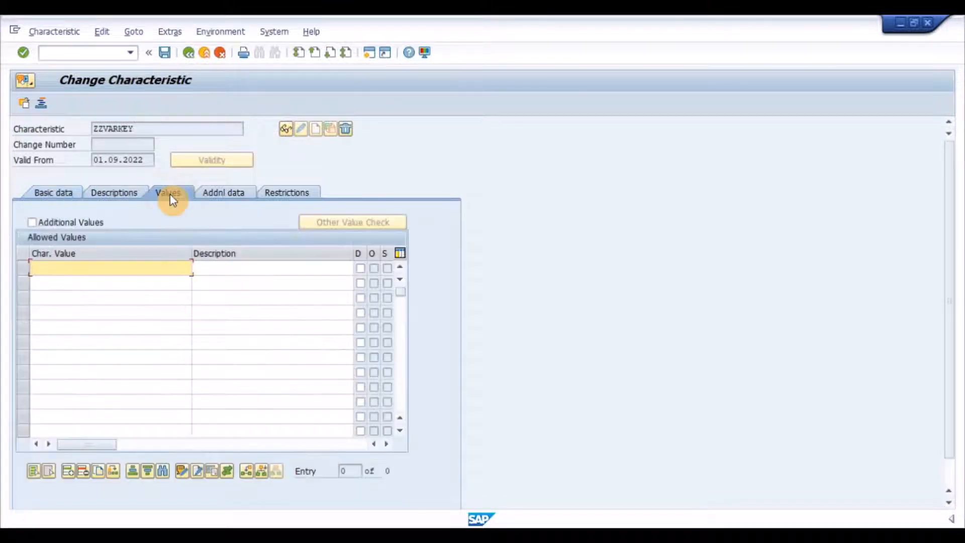
click(244, 196)
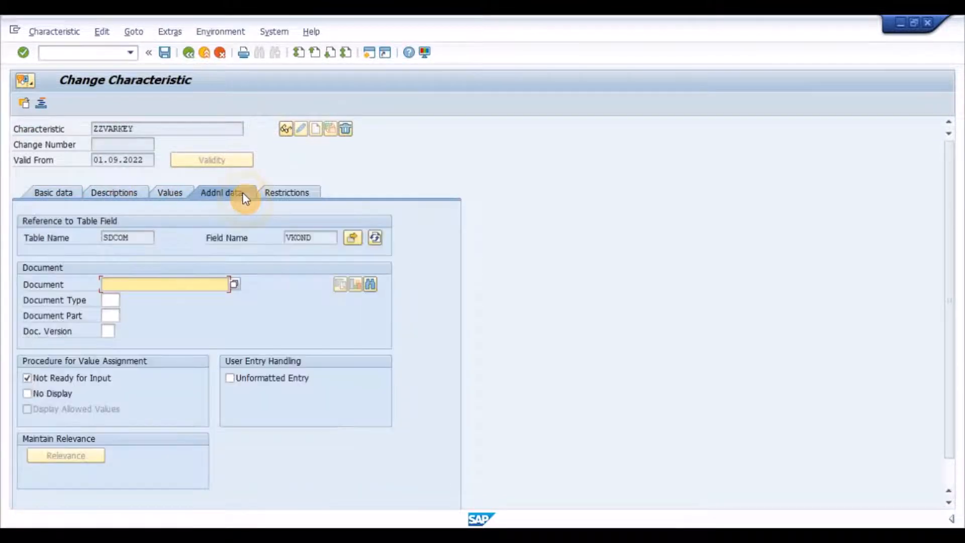
click(332, 238)
click(146, 241)
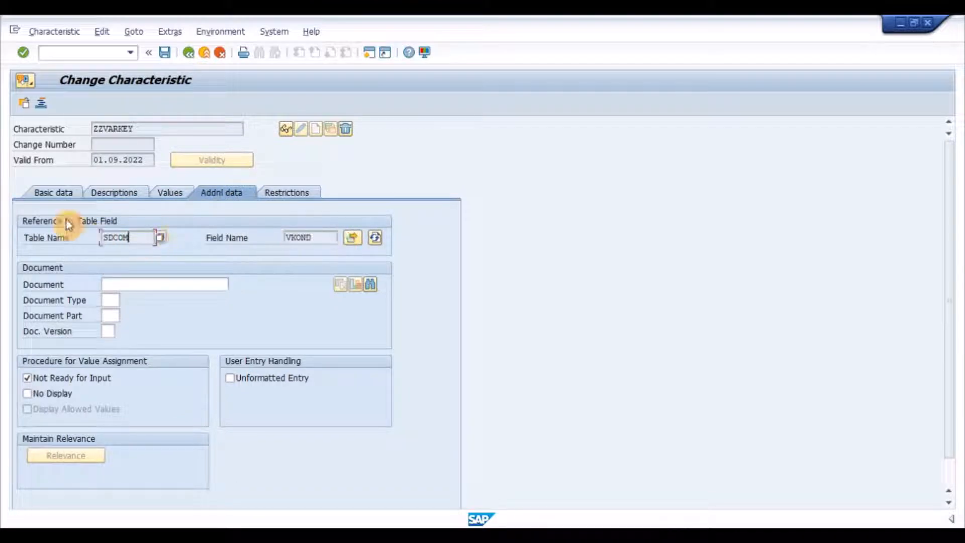
click(53, 194)
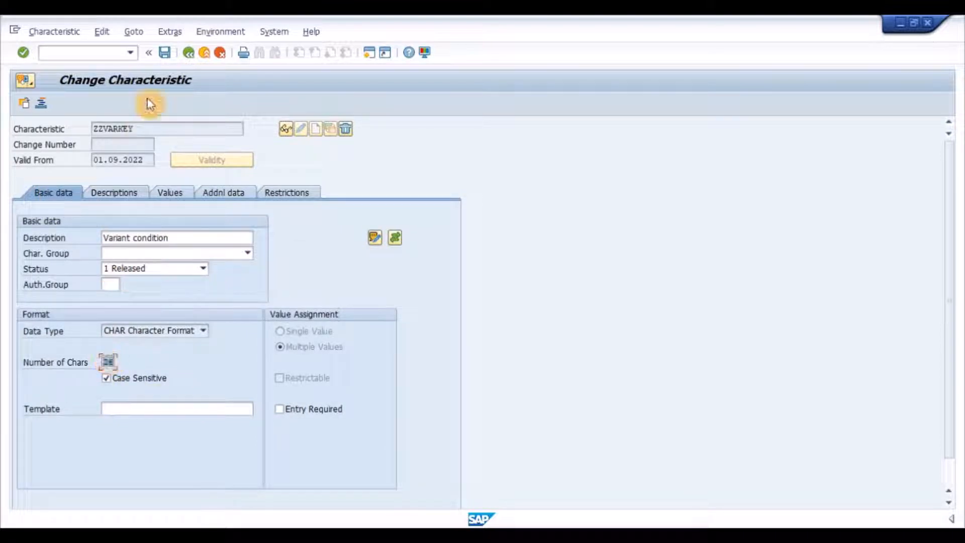
- Start transaction CL03 and display the class VC_PENDRIVE with class type 300
click(84, 54)
text(/NCL03)
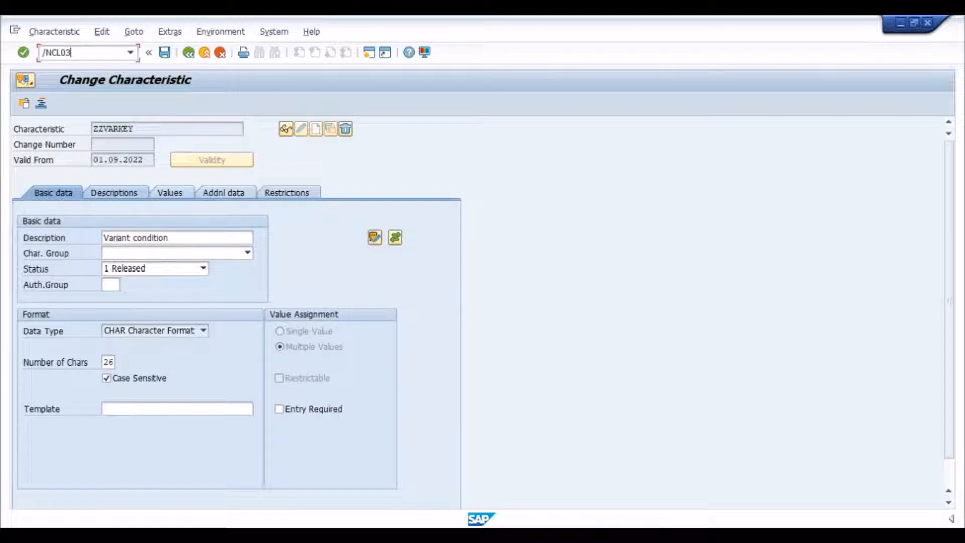
key(Return)
key(Return)
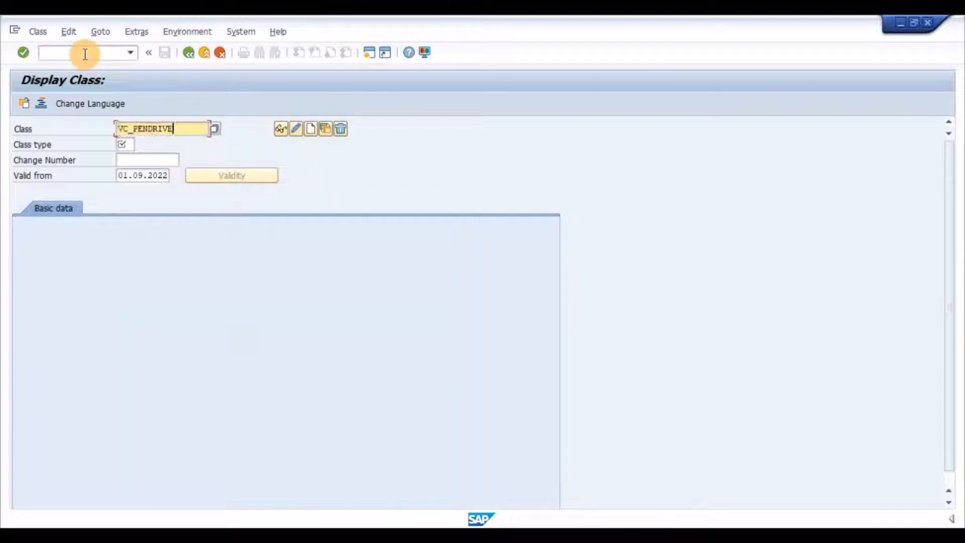
key(Tab)
key(Return)
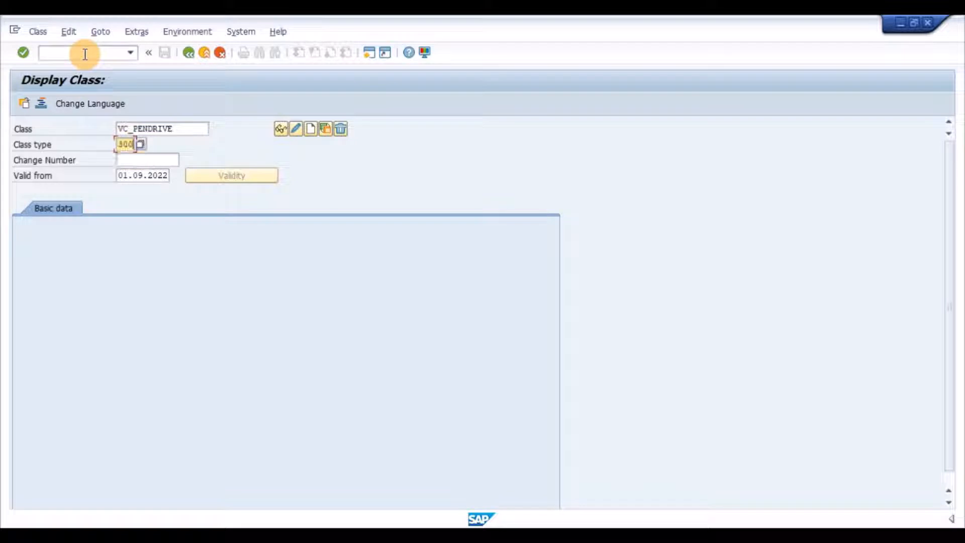
key(Return)
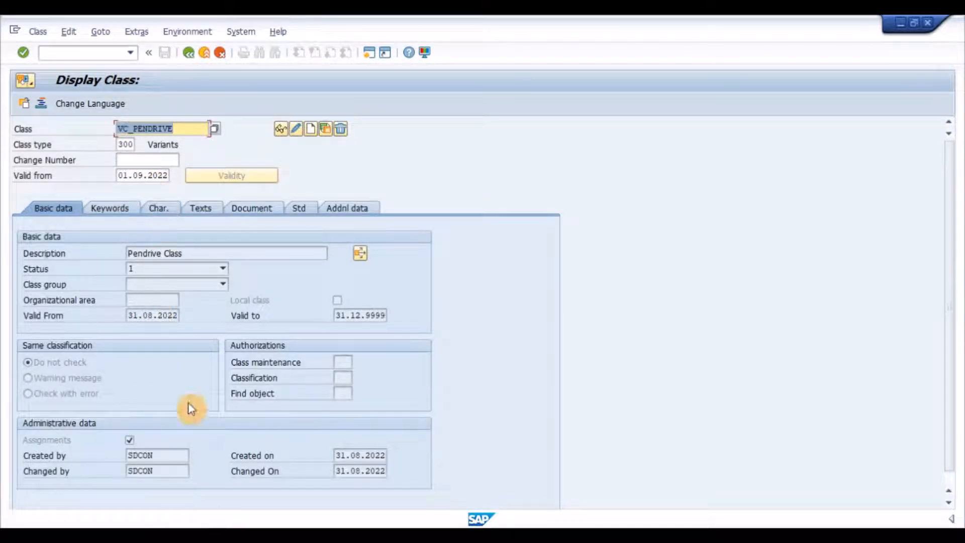
- Examine the class's status options and the list of characteristics assigned to it
click(223, 267)
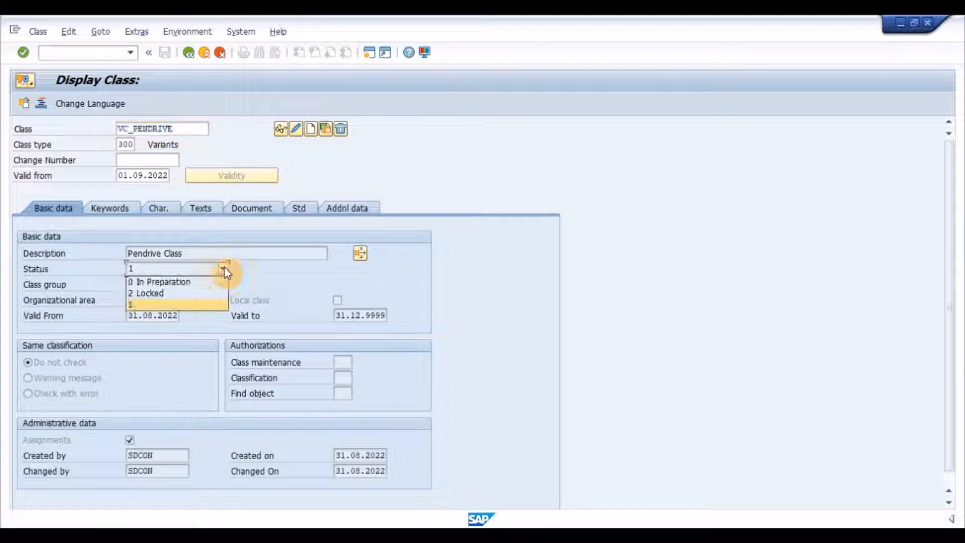
click(224, 267)
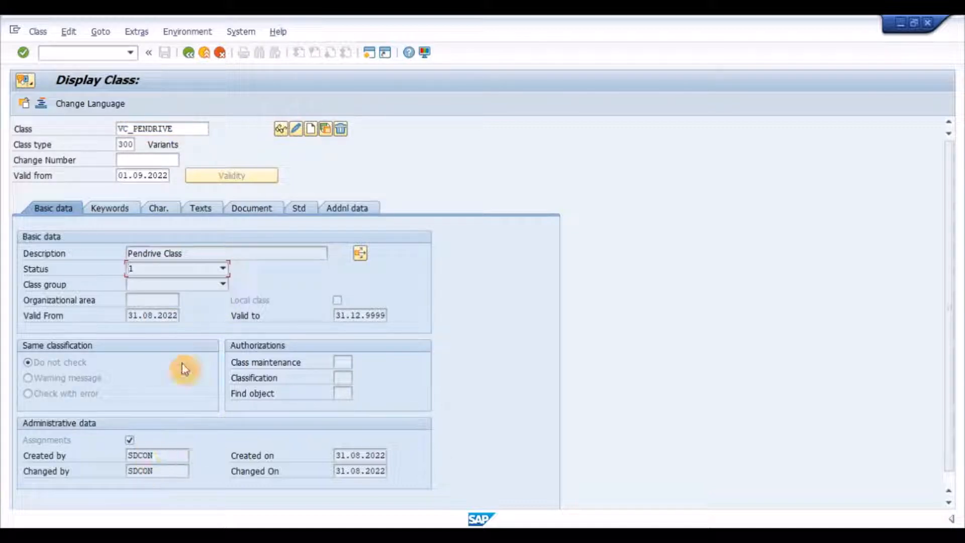
click(162, 207)
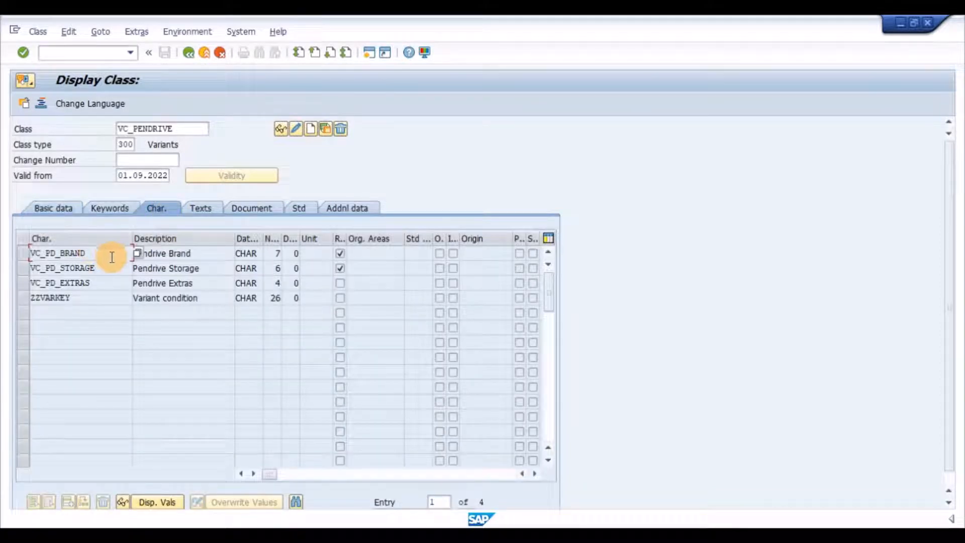
click(201, 253)
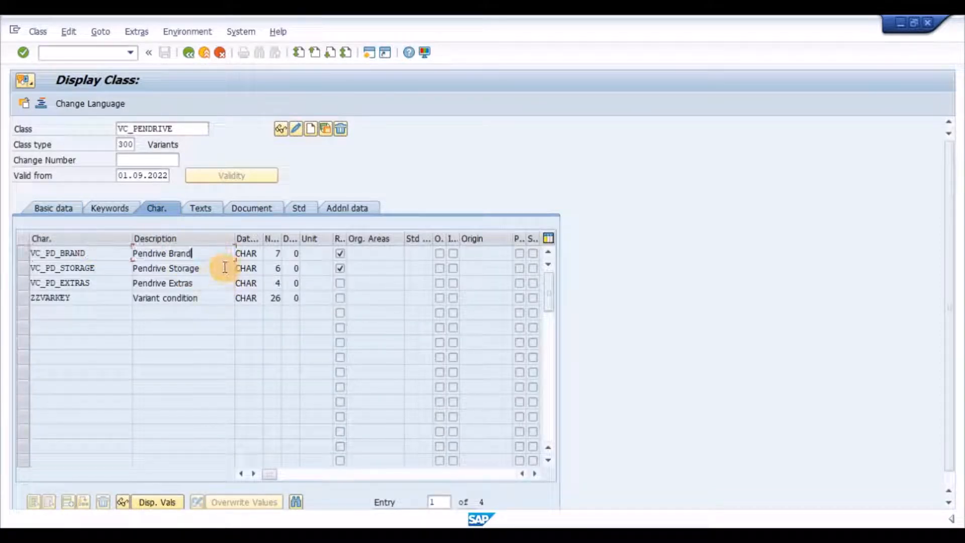
click(215, 296)
click(216, 296)
- Start transaction MM03 with VC_PENDRIVE as the material to display
click(93, 53)
text(/NMM03)
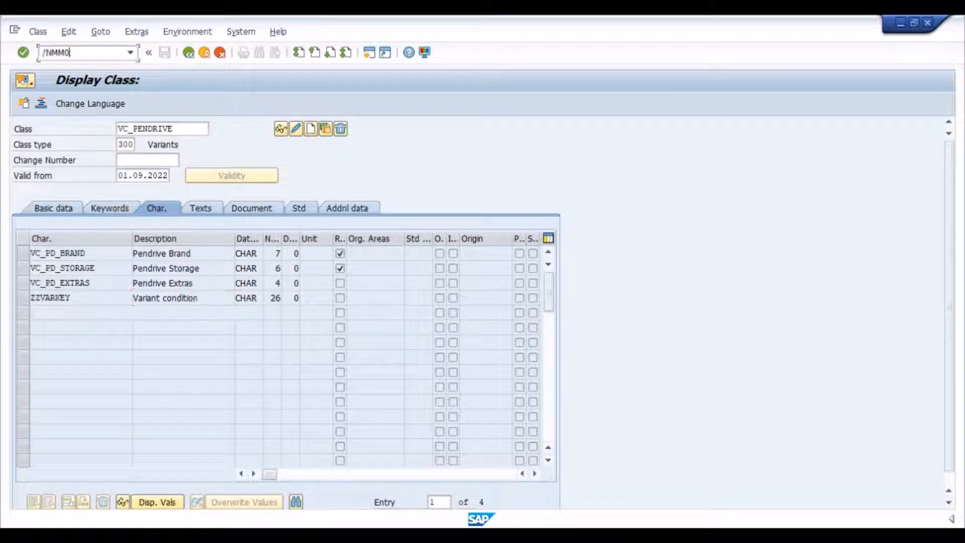
key(Return)
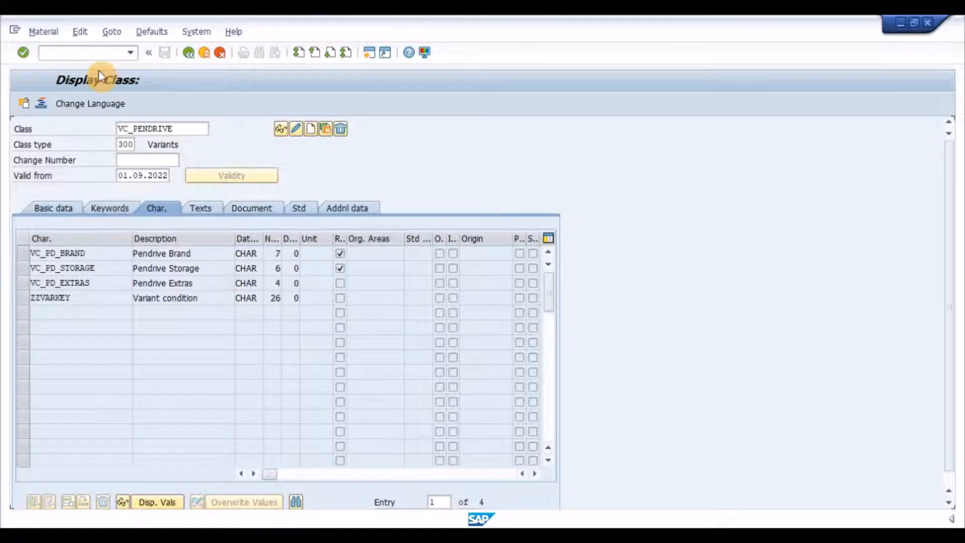
key(Down)
key(Down)
key(Down)
key(Down)
key(Return)
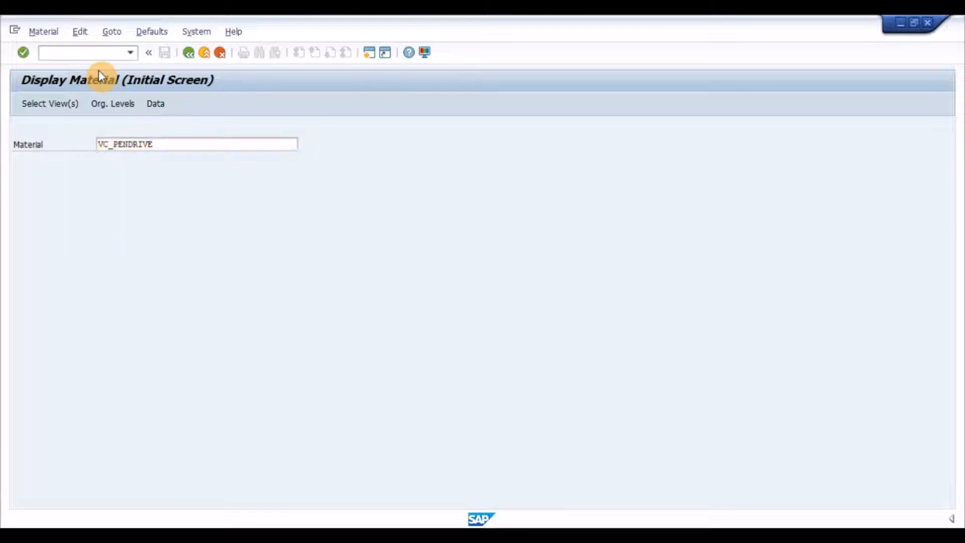
- Open the material's basic data and examine its material type and industry sector in the material information
key(Return)
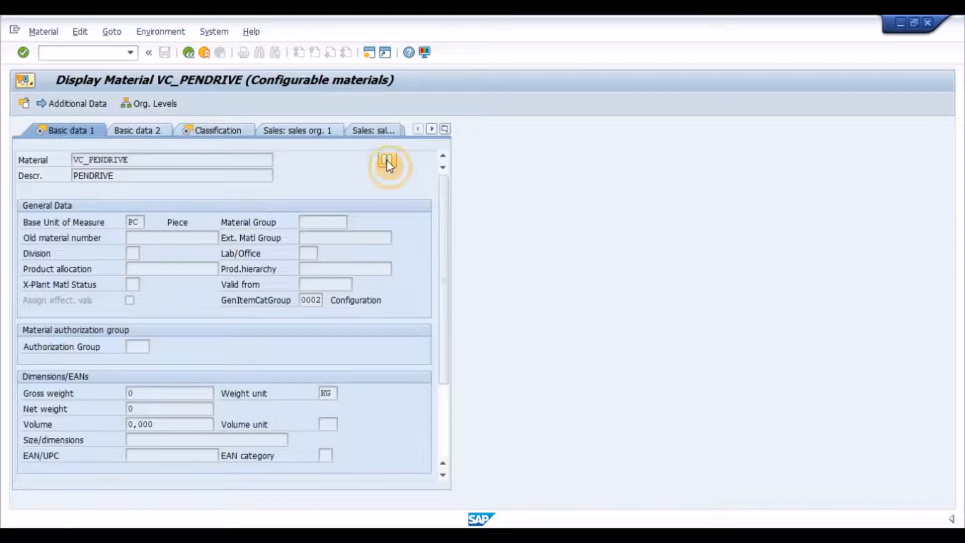
click(387, 159)
drag(336, 146, 500, 184)
click(292, 273)
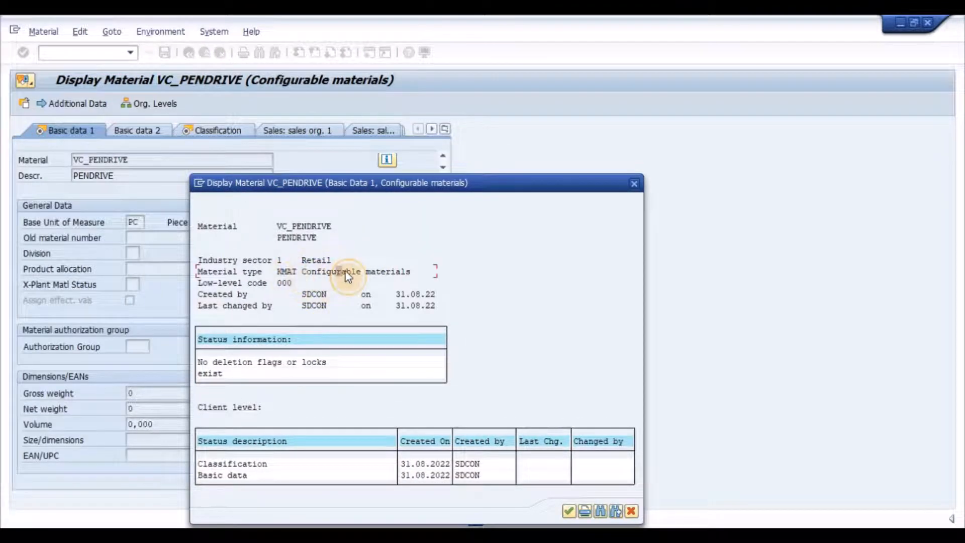
click(278, 263)
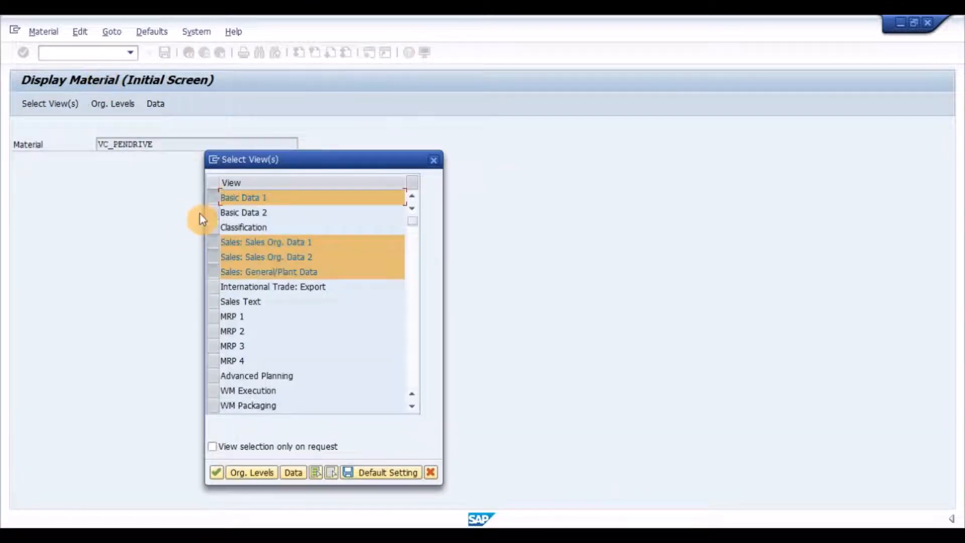
- Add the Classification view to the selected material views and display the material's class assignment
click(213, 229)
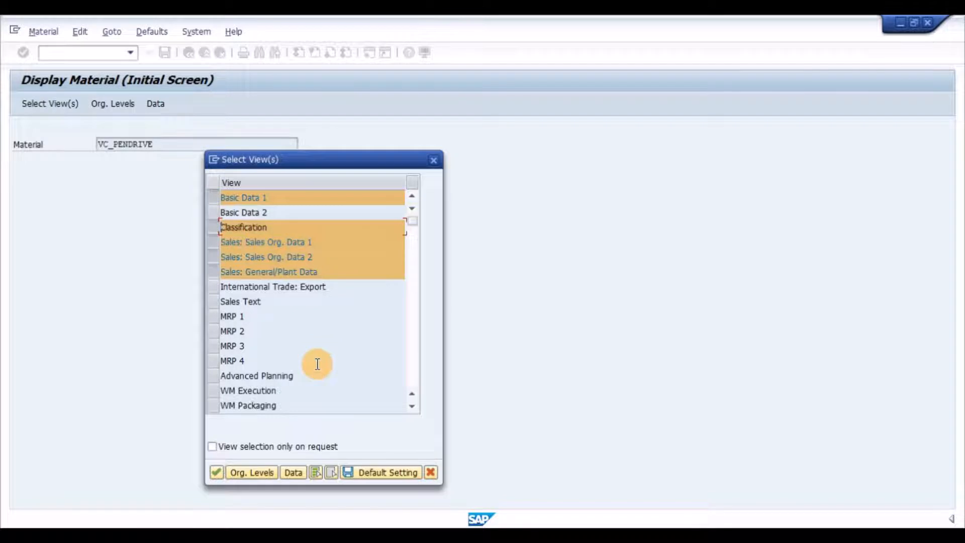
key(Return)
click(231, 135)
drag(125, 236, 21, 236)
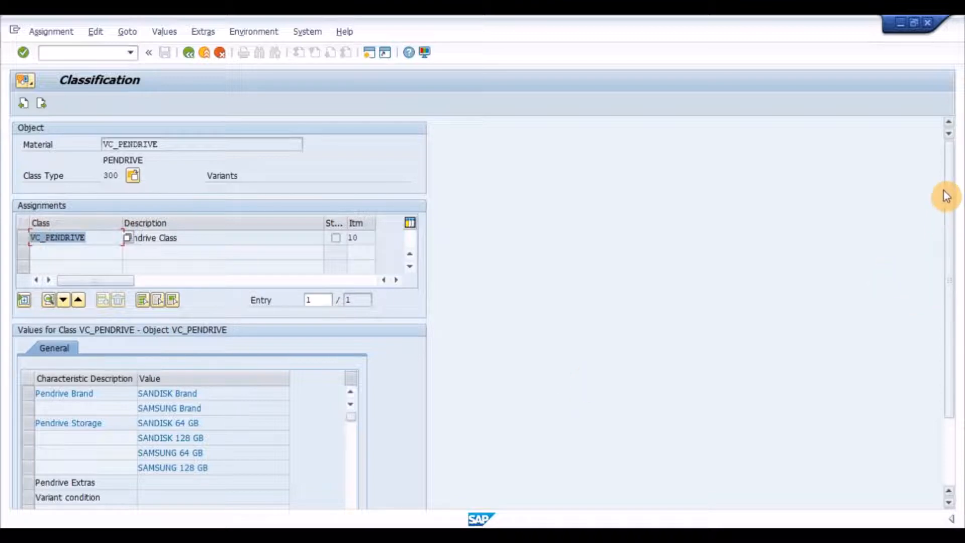
- Examine the characteristics and values listed for class VC_PENDRIVE in the material's classification
drag(946, 196, 957, 295)
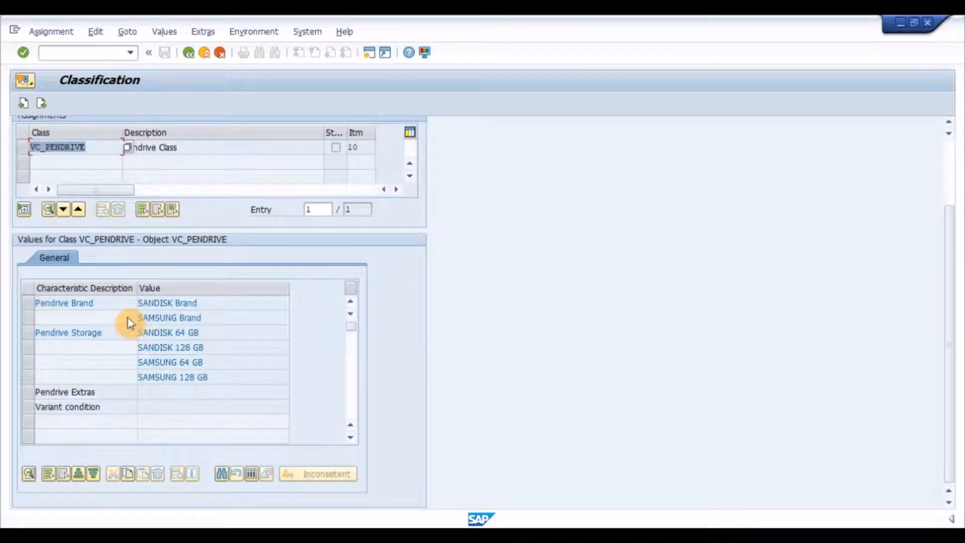
click(116, 329)
click(110, 395)
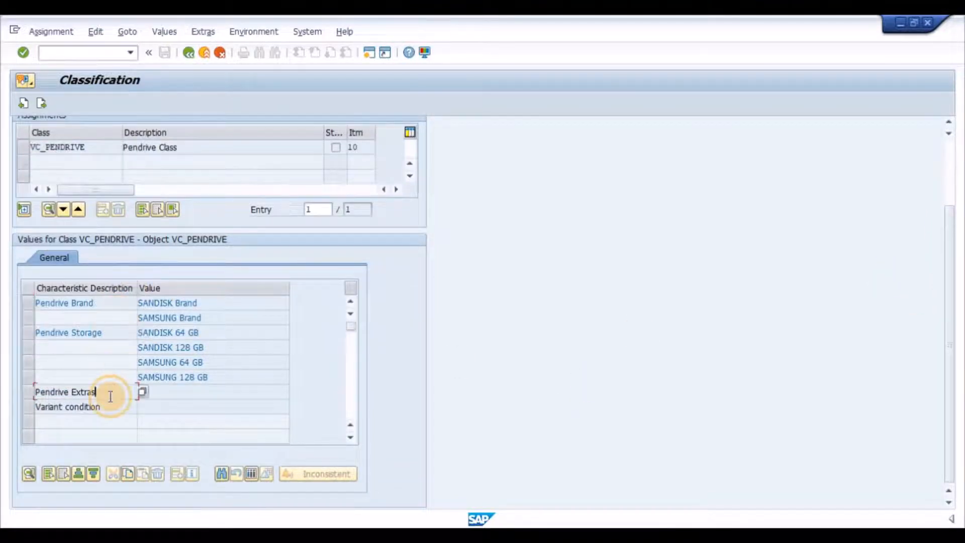
- Start transaction CU41 and enter configuration profile creation for the configurable material VC_PENDRIVE
text(cu)
text(41)
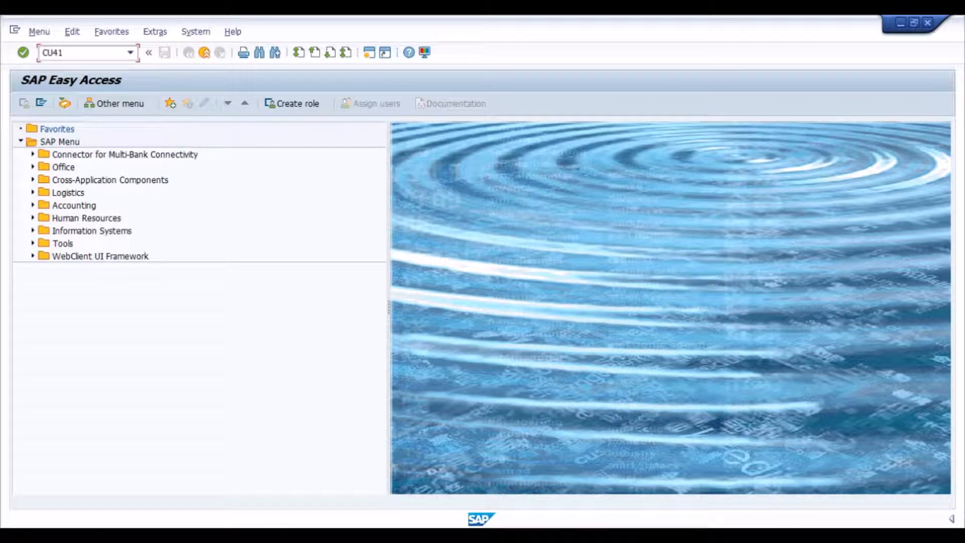
key(Return)
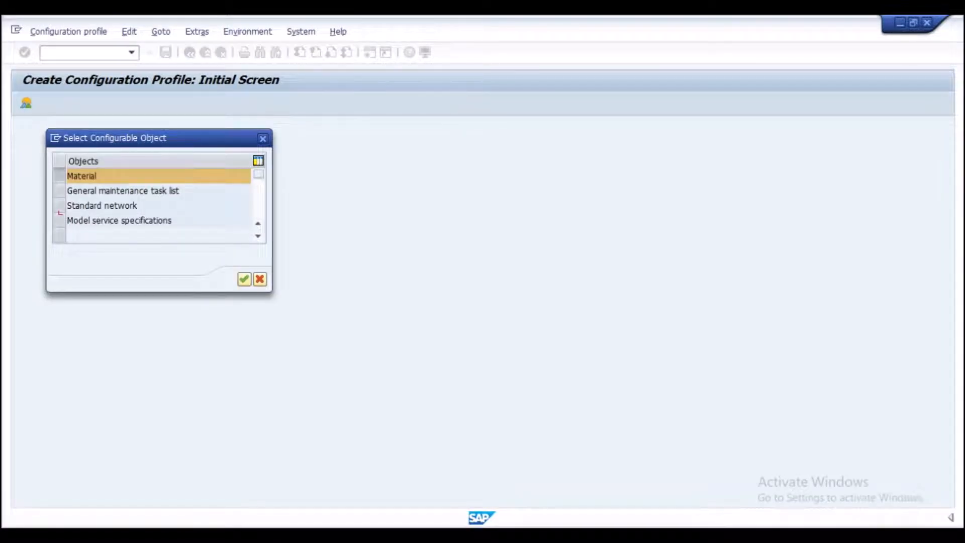
key(Return)
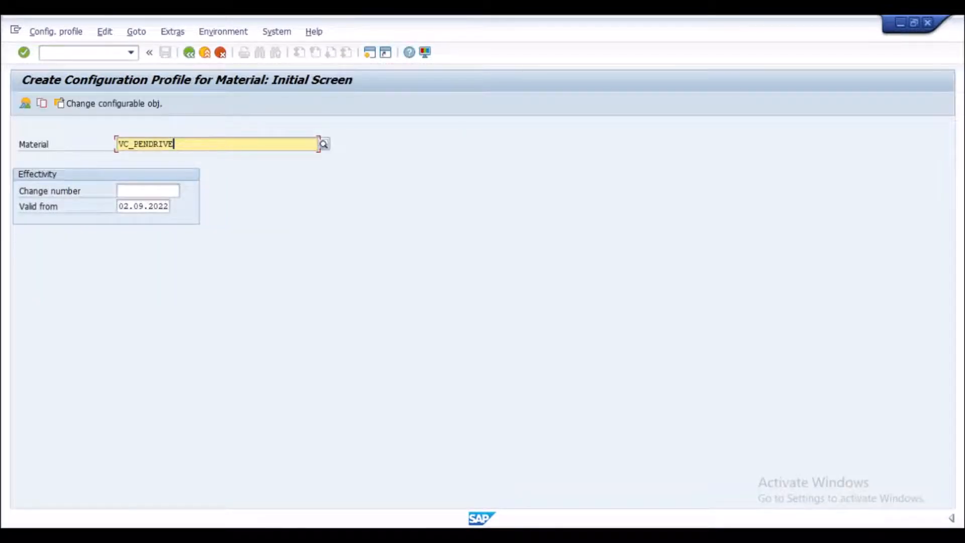
key(Return)
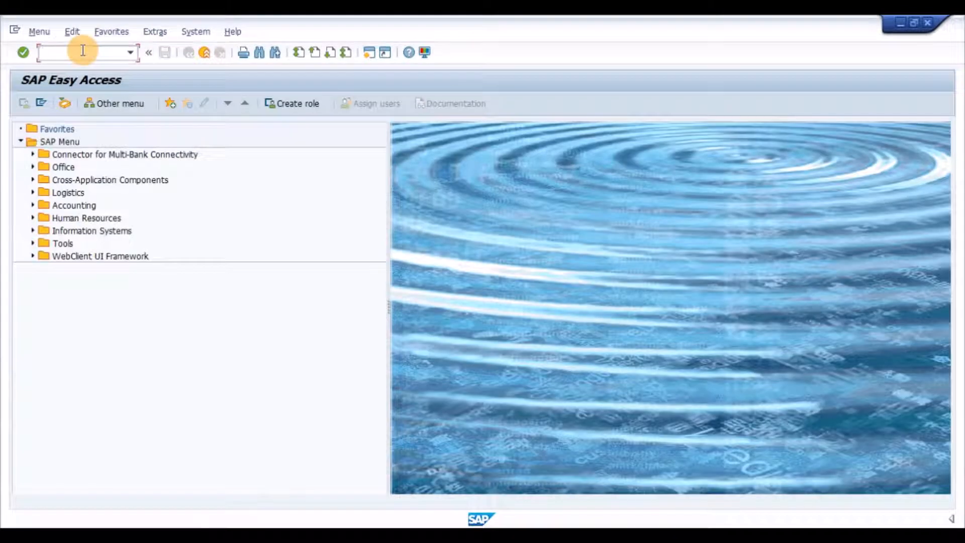
- Start a ZIOR standard order in VA01 for sales organization 1100, distribution channel 11, division 00, and enter the sold-to party
text(VA01)
key(Return)
key(Return)
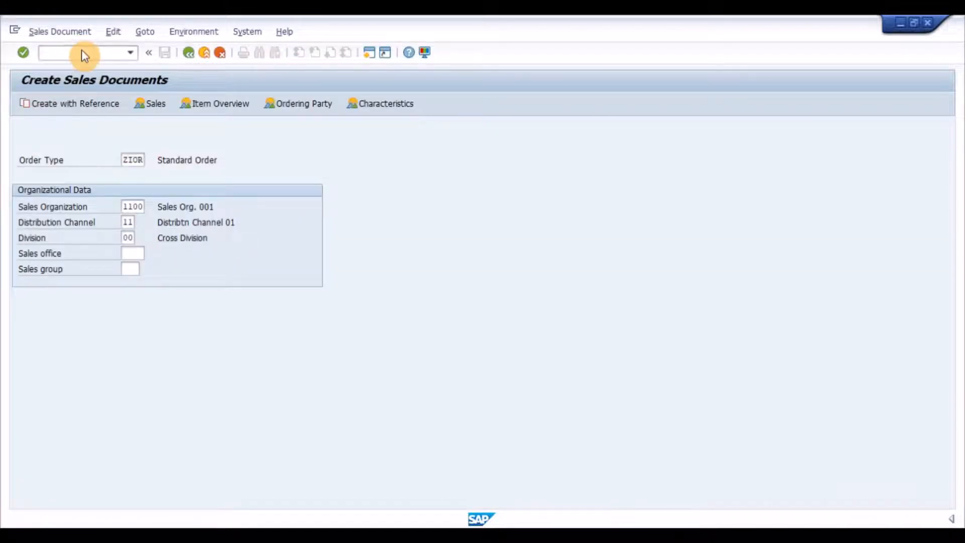
key(Down)
- Add material VC_PENDRIVE with order quantity 1 as an order item and bring up its characteristic value assignment
key(Return)
key(Return)
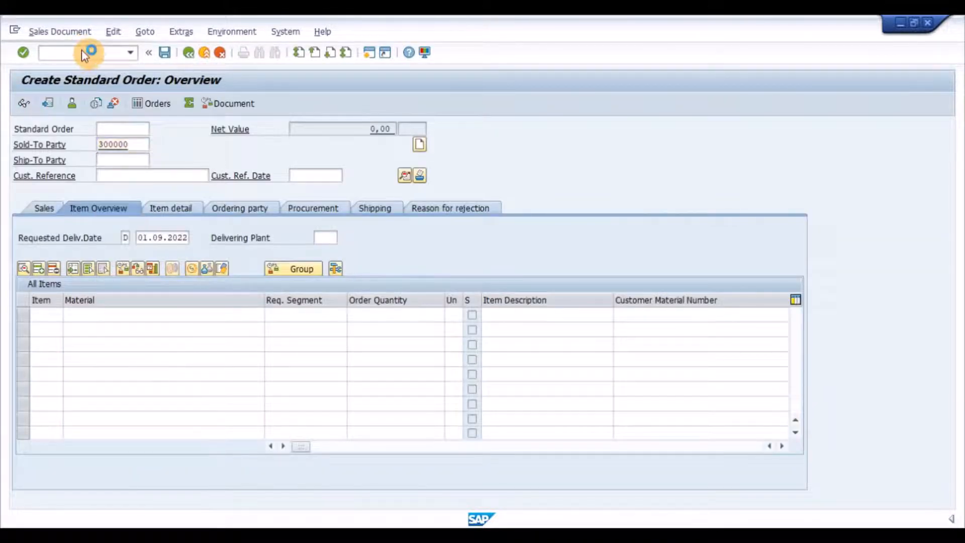
key(Down)
key(Return)
key(Tab)
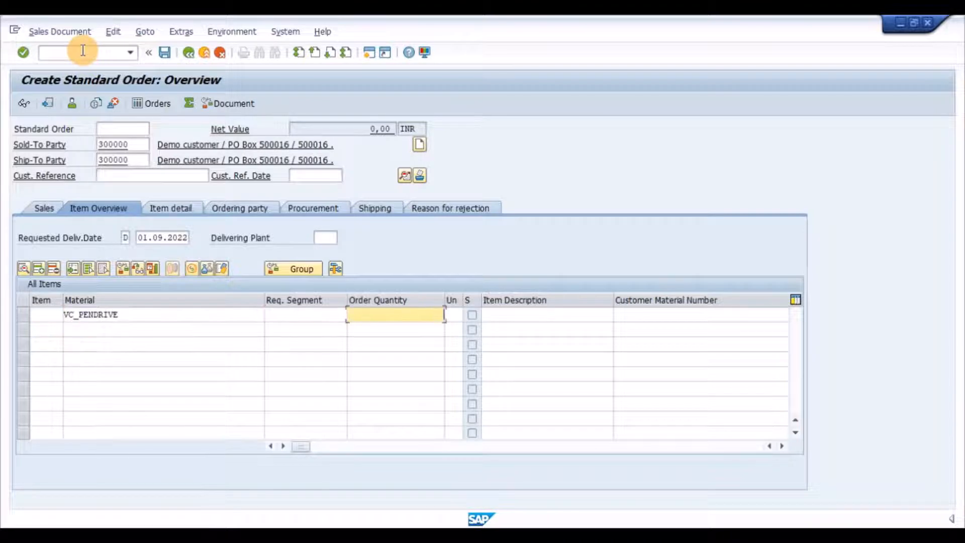
text(1)
key(Return)
key(Return)
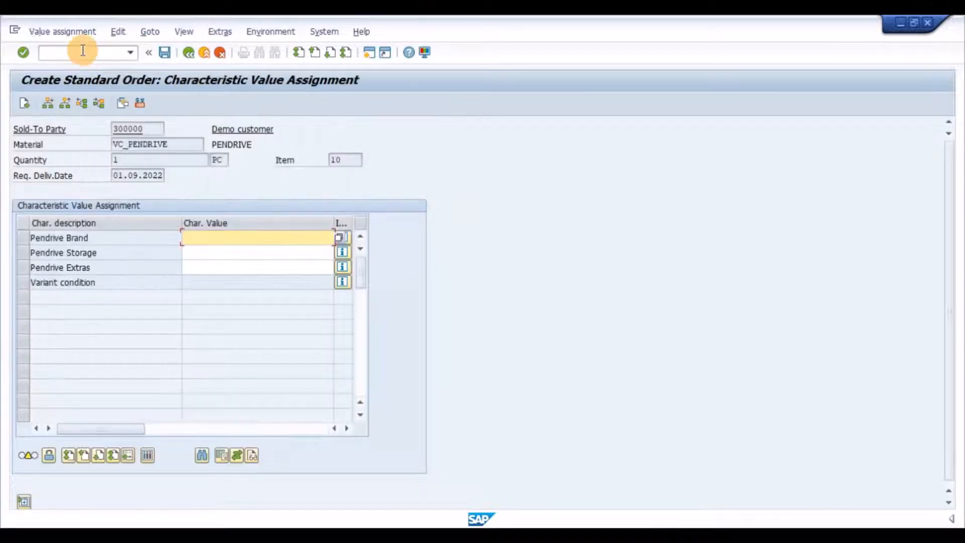
- Set Pendrive Brand to SANDISK Brand and Pendrive Storage to SANDISK 64 GB for the order item
click(106, 238)
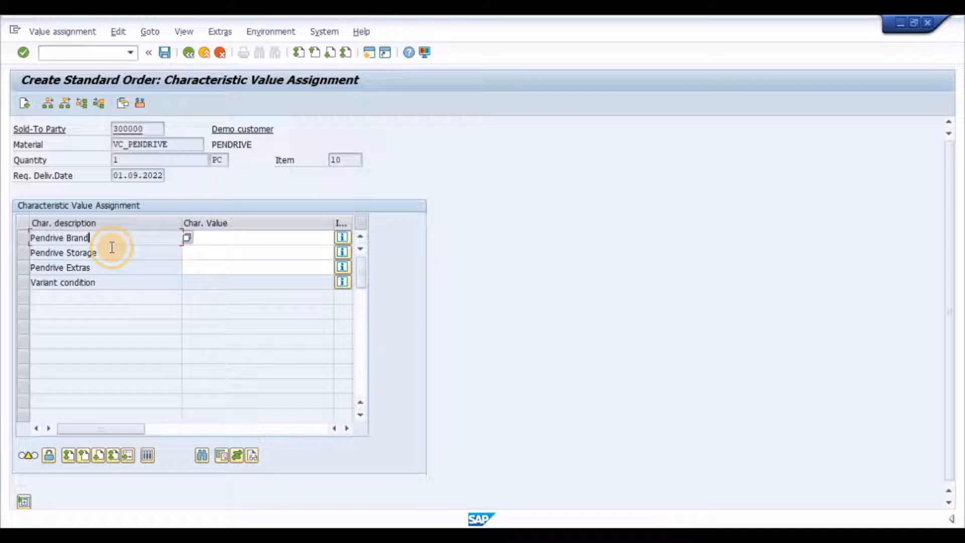
click(213, 238)
key(F4)
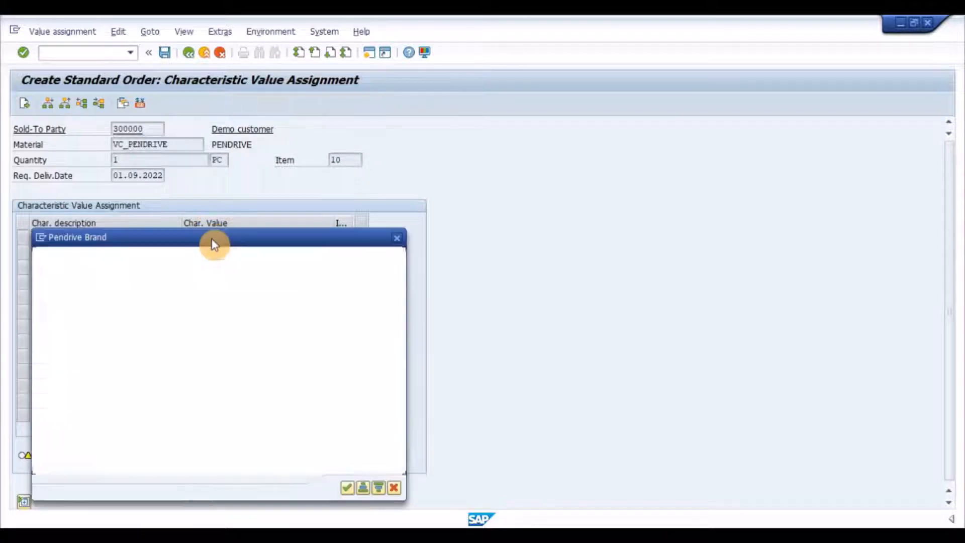
click(40, 306)
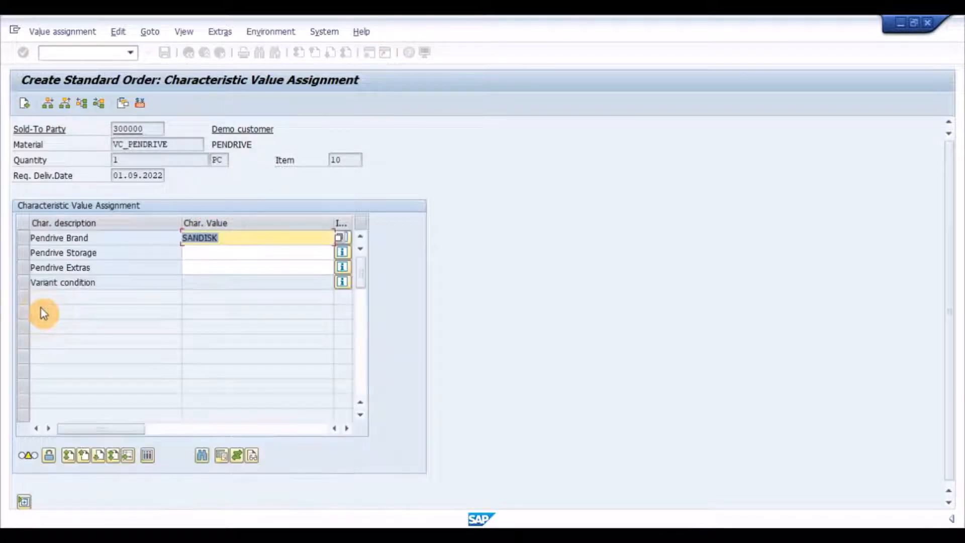
click(236, 252)
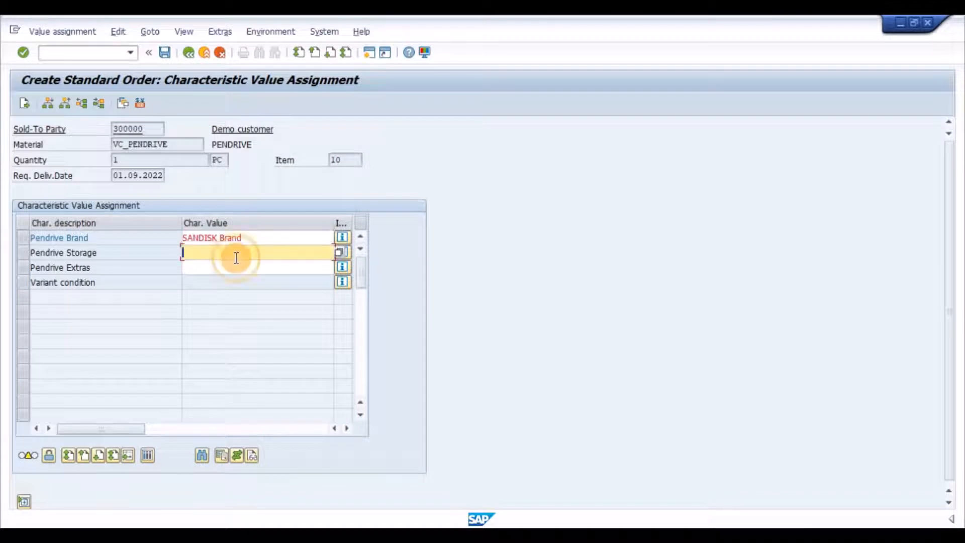
key(F4)
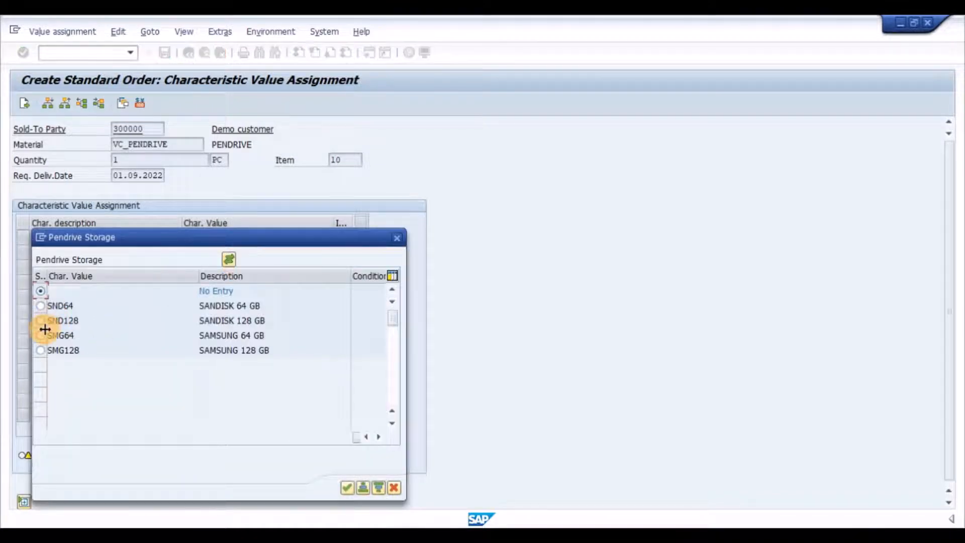
click(40, 306)
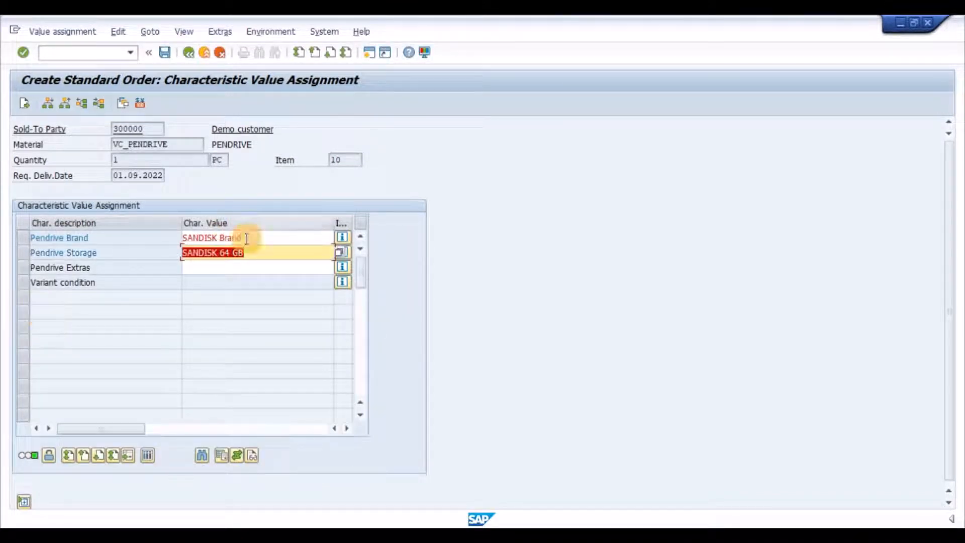
- Assign both USB C ADAPTER and USB HUB as the Pendrive Extras of the order item
click(245, 267)
key(F4)
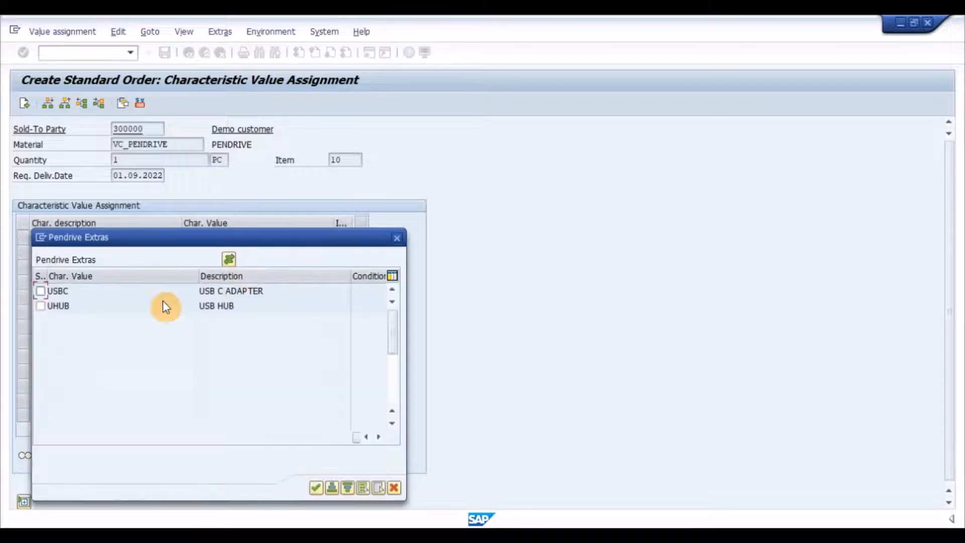
click(40, 305)
key(Return)
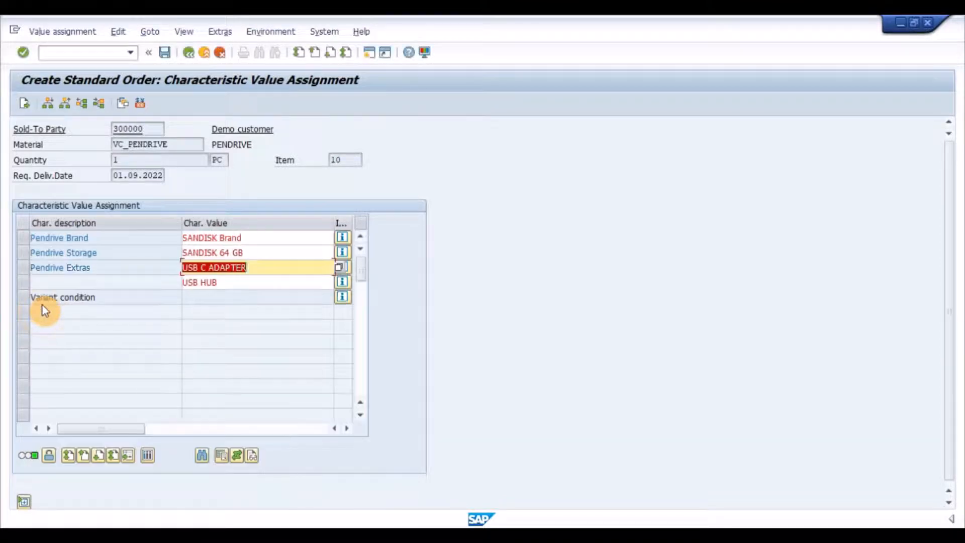
click(223, 293)
click(255, 266)
click(260, 281)
click(261, 267)
click(258, 251)
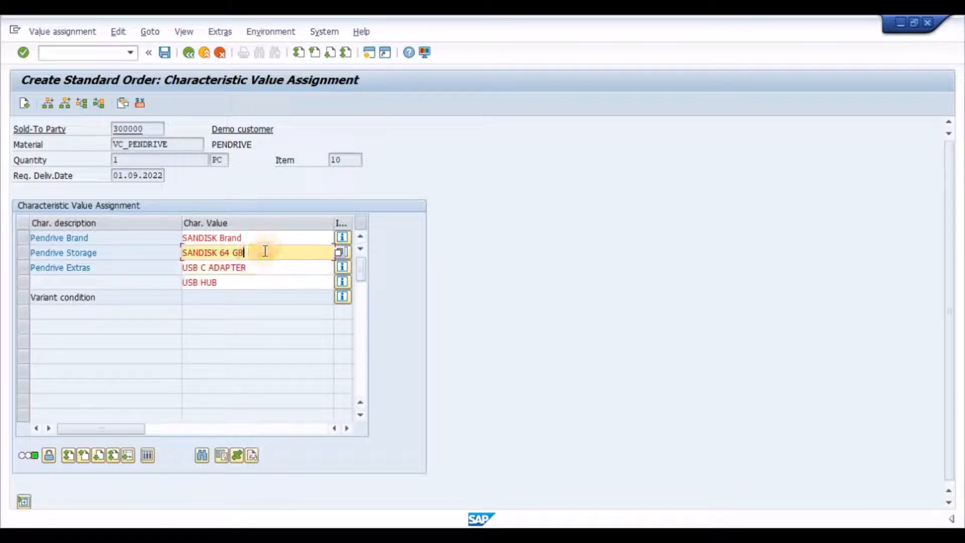
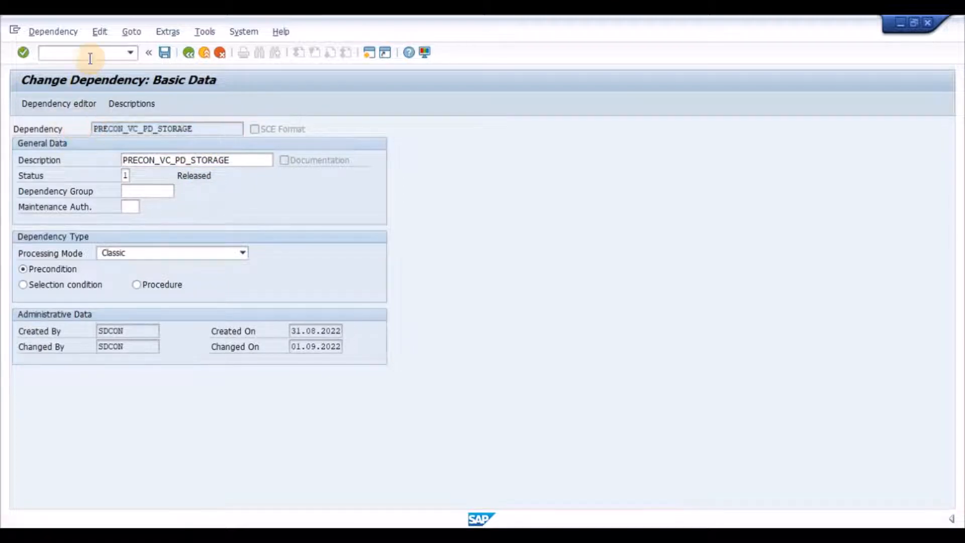
- Set the status of dependency PRECON_VC_PD_STORAGE to 1 (Released) and save the dependency
double_click(171, 160)
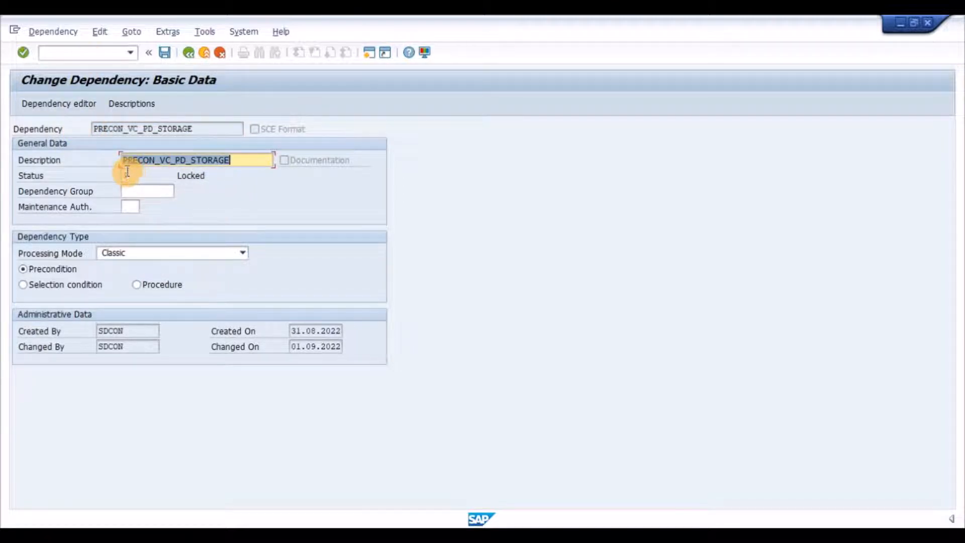
click(129, 173)
text(1)
key(Return)
click(73, 107)
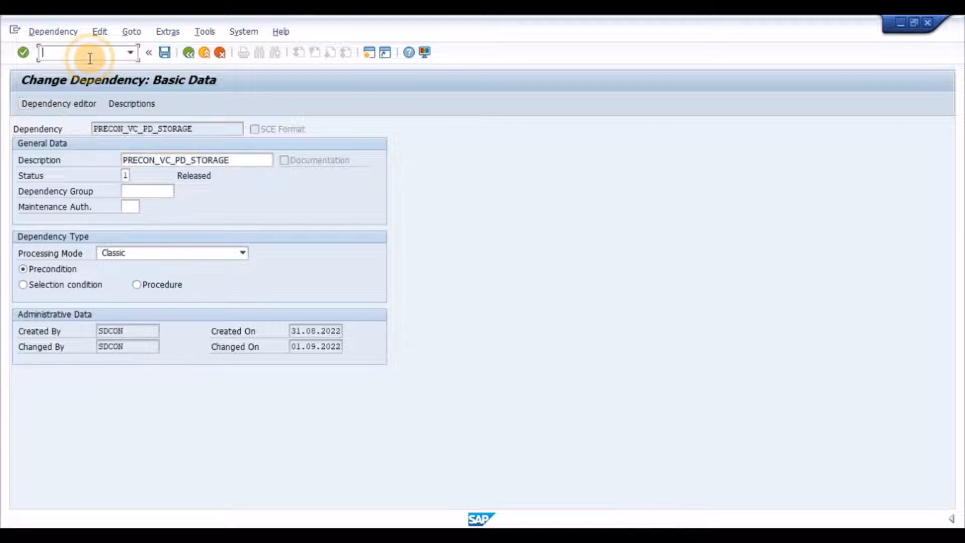
click(165, 53)
- Leave dependency maintenance and open characteristic VC_PD_STORAGE for change
click(104, 56)
text(/N)
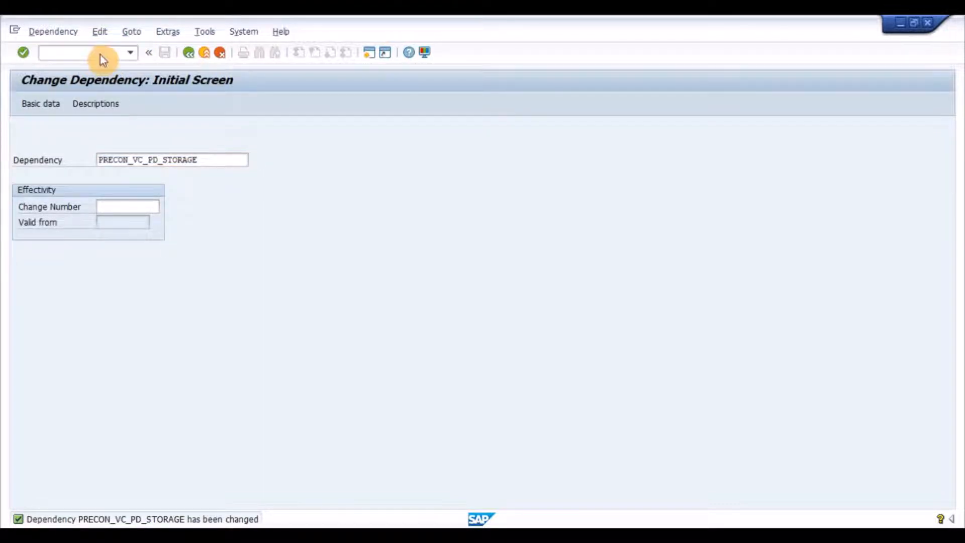
key(Return)
key(BackSpace)
key(Down)
key(Down)
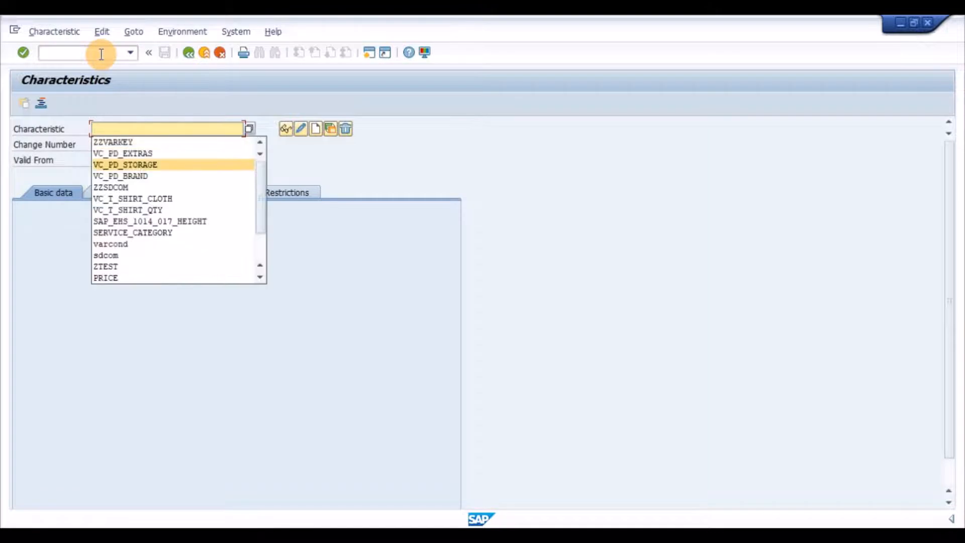
key(Down)
key(Return)
key(Return)
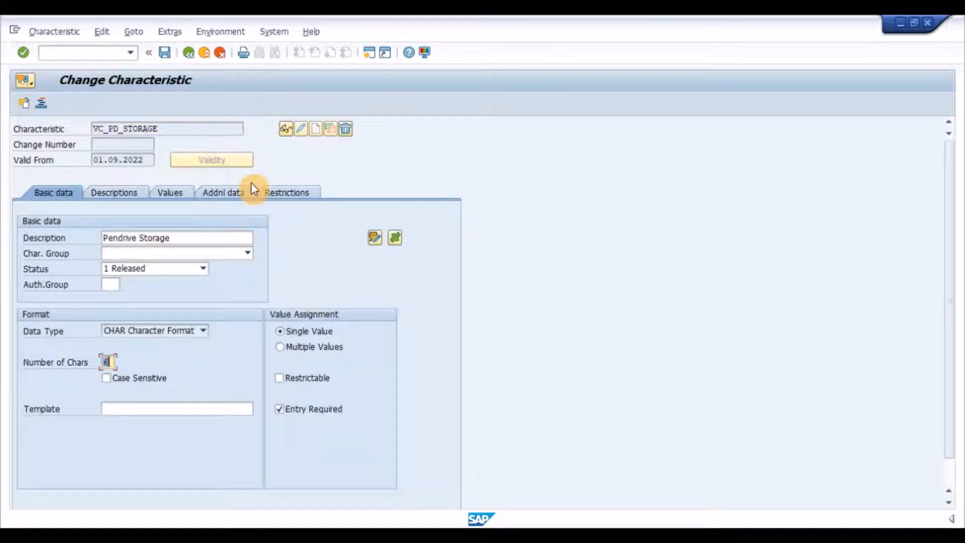
- Review the object dependency assigned to characteristic VC_PD_STORAGE, and save the characteristic
click(396, 238)
drag(179, 190, 47, 182)
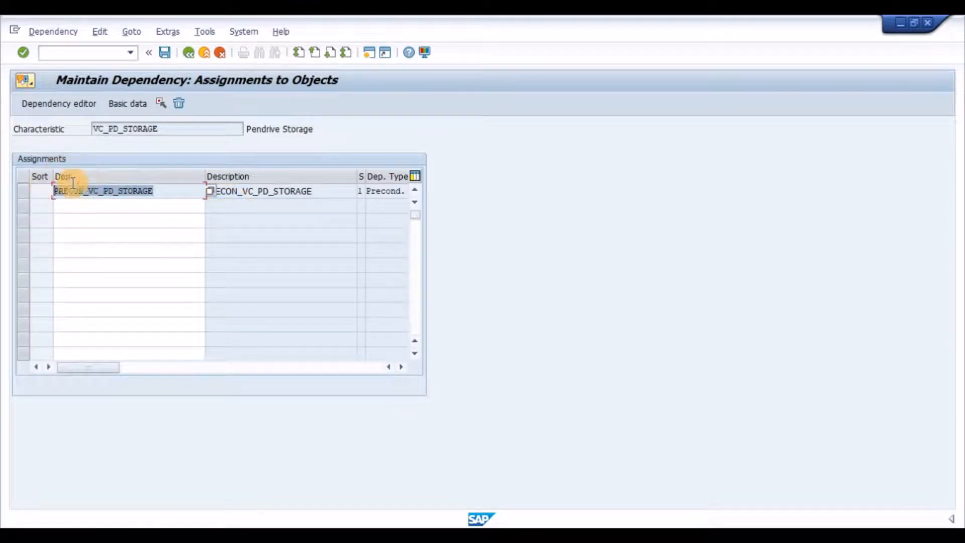
click(179, 191)
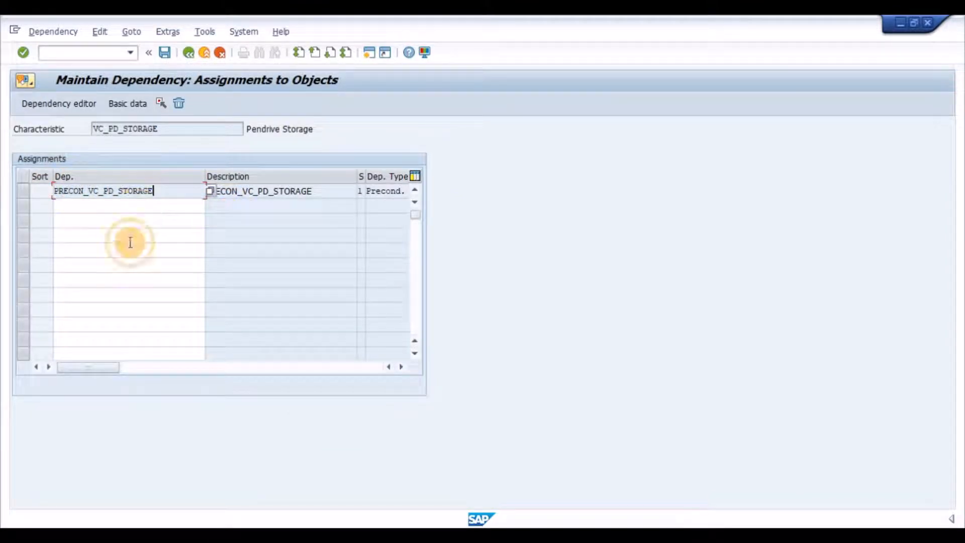
click(189, 53)
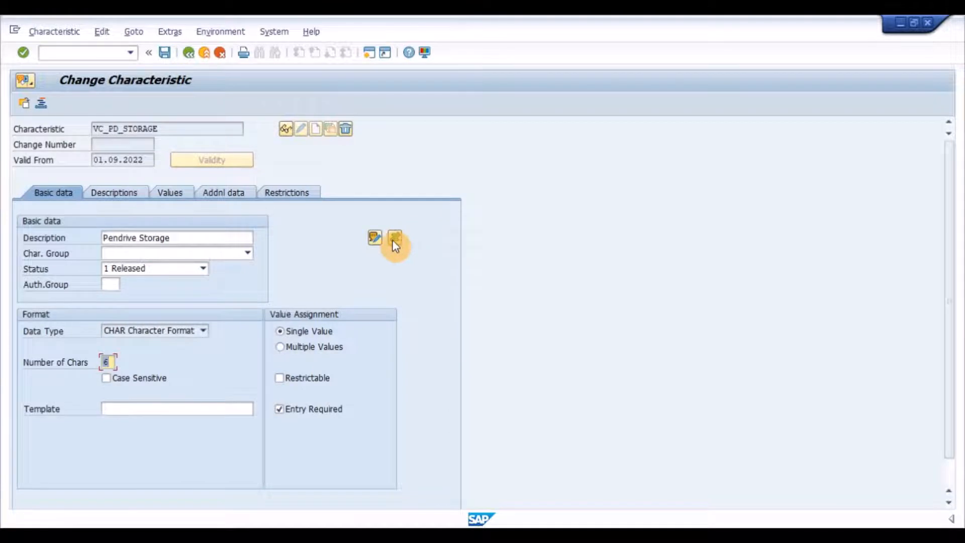
click(165, 52)
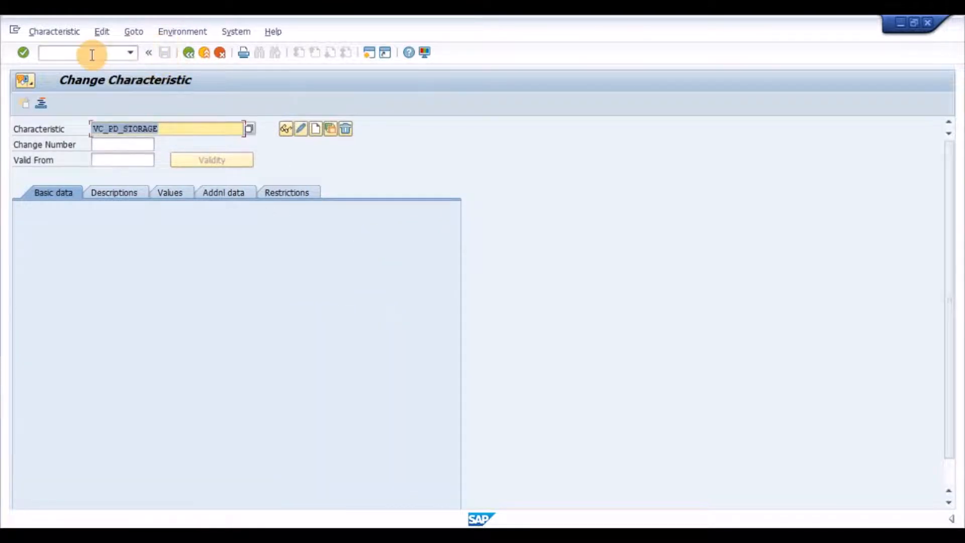
- Open the basic data of dependency PRECON_VC_PD_EXTRAS for change in transaction CU02
key(alt+Tab)
click(92, 49)
text(/NC)
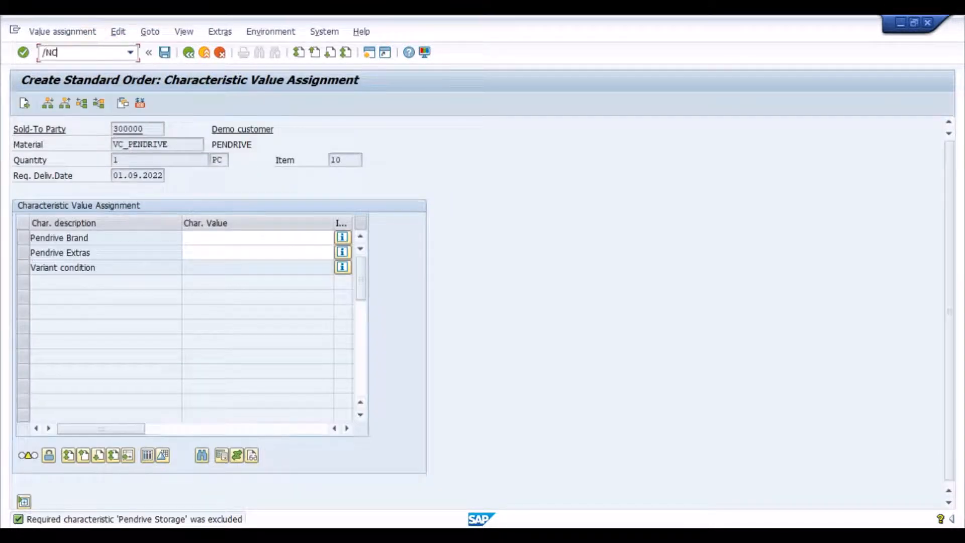
text(U02)
key(Return)
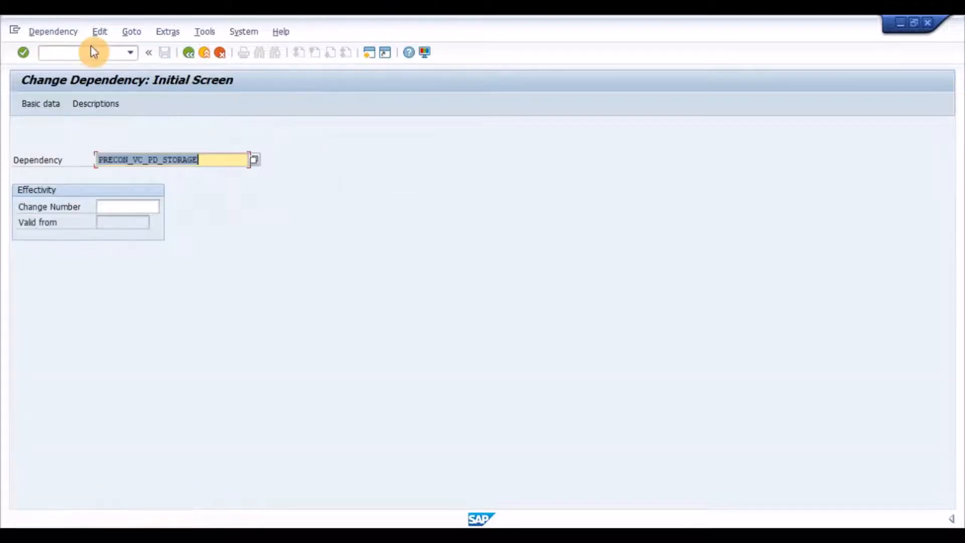
key(BackSpace)
key(Down)
key(Down)
key(Down)
key(Down)
key(Down)
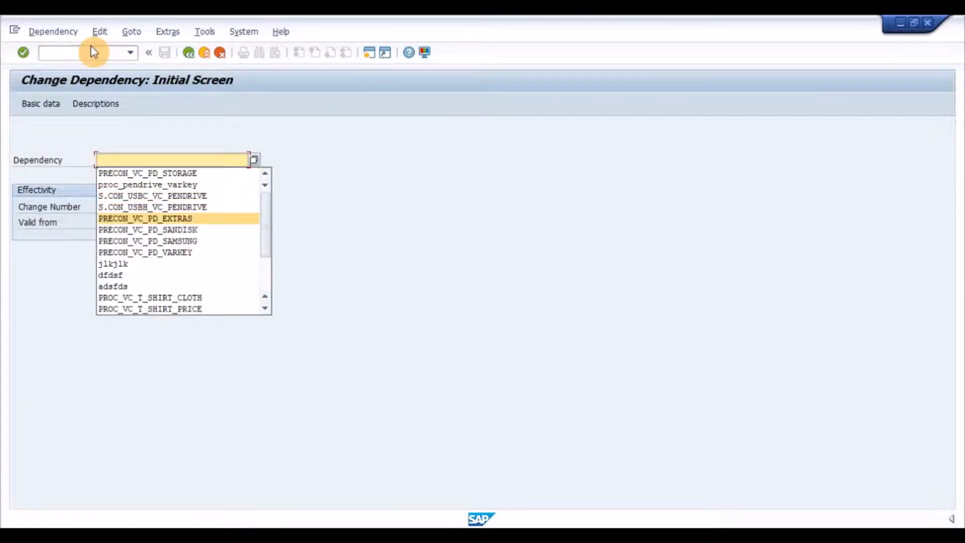
key(Return)
key(Return)
- Examine the precondition code of PRECON_VC_PD_EXTRAS in the dependency editor and return to its basic data
click(74, 105)
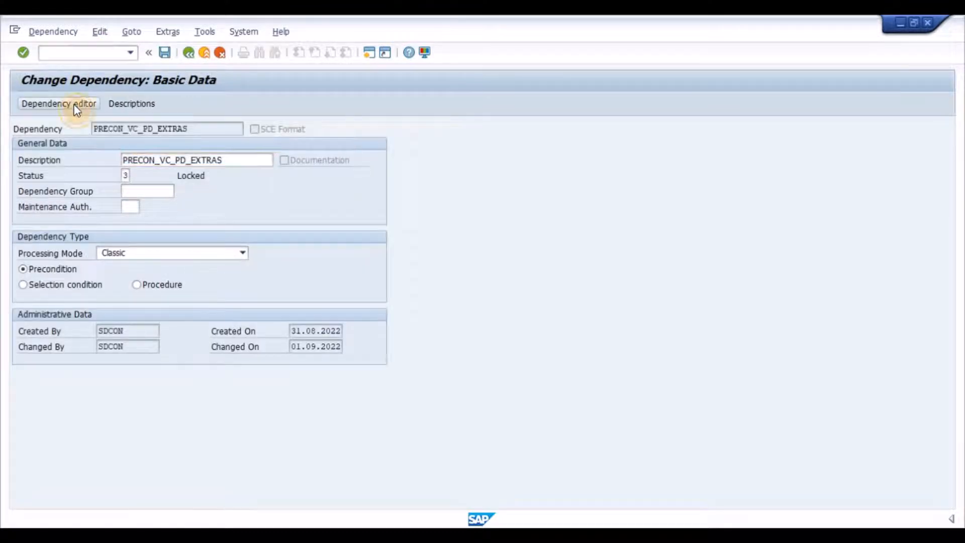
drag(166, 183, 23, 164)
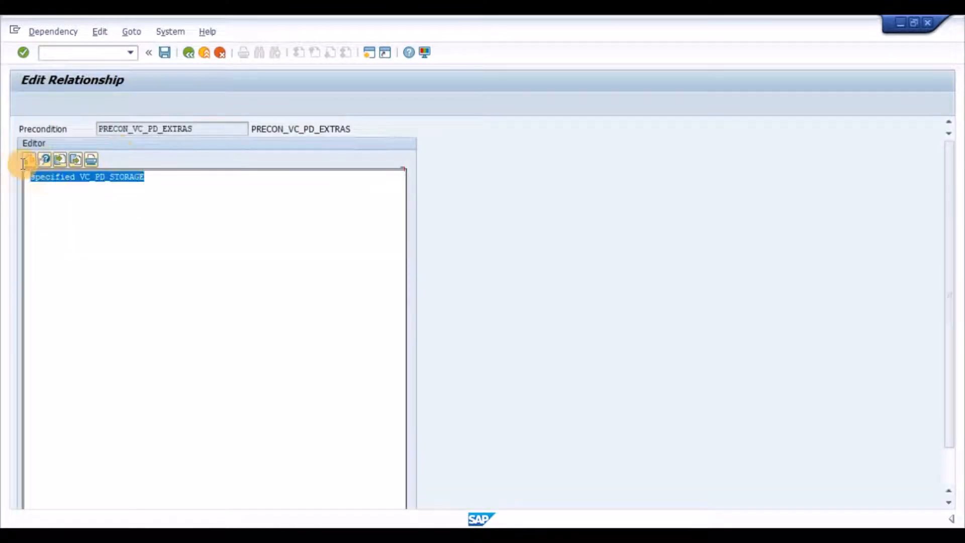
click(85, 177)
click(189, 53)
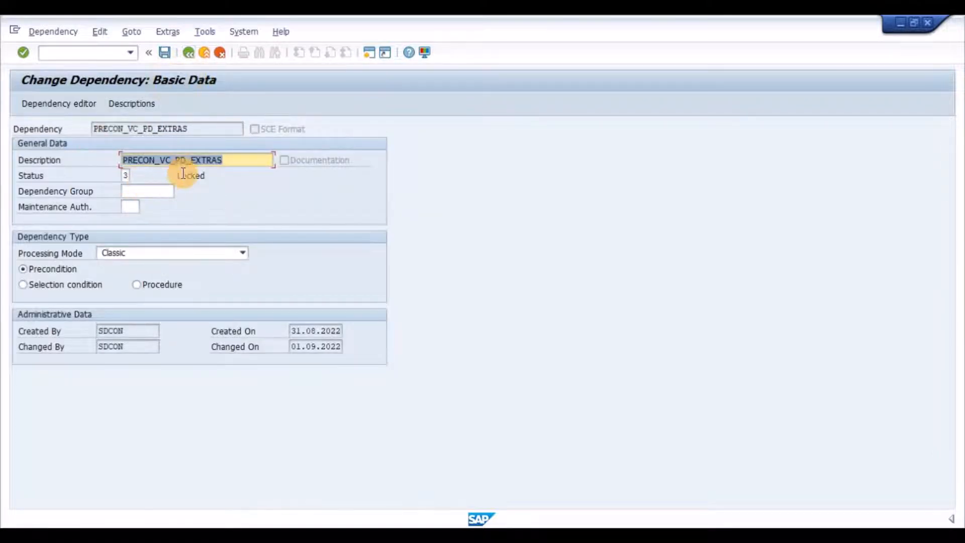
- Set the status of dependency PRECON_VC_PD_EXTRAS to 1 and save the dependency
click(129, 175)
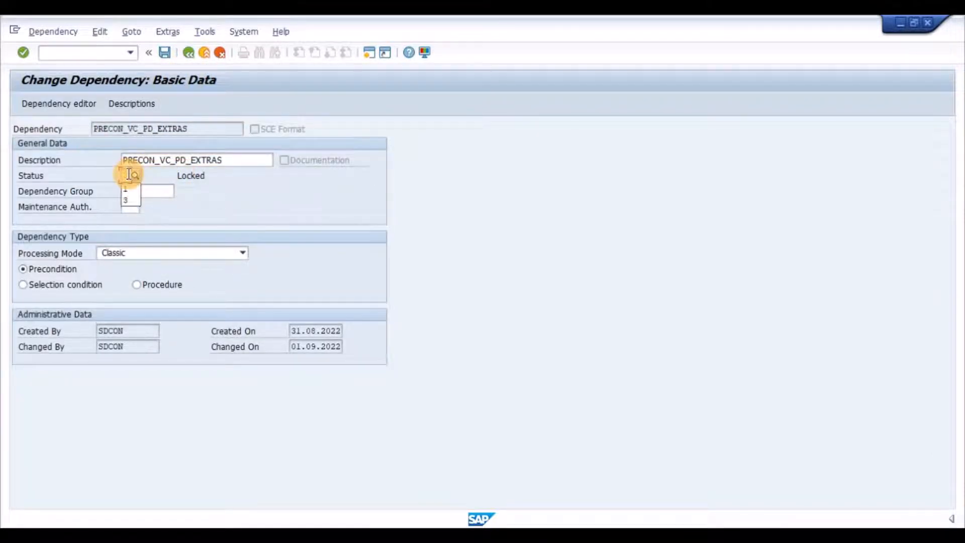
text(1)
key(Return)
key(ctrl+s)
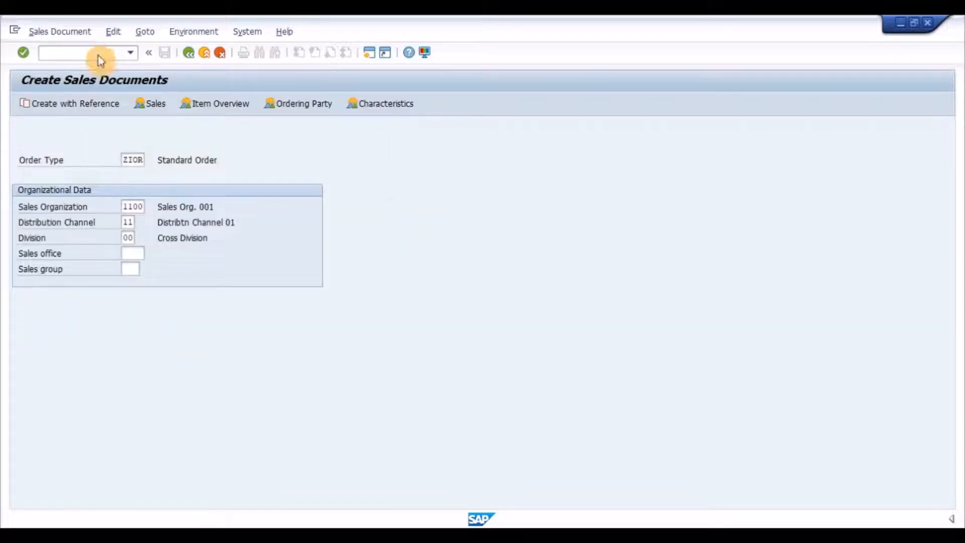
- Start a new standard order for the sold-to party with item VC_PENDRIVE, quantity 1, and bring up its characteristic value assignment
key(Return)
text(300000)
key(Return)
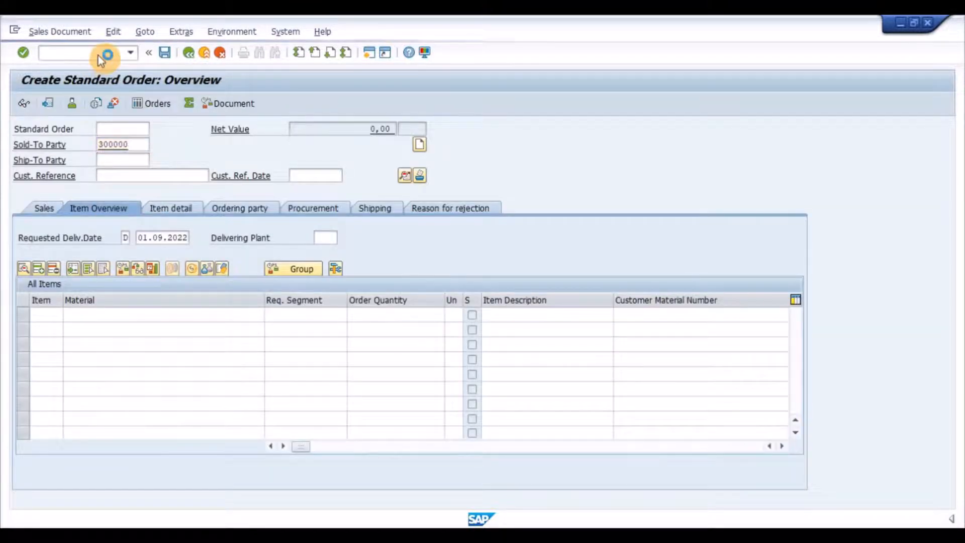
key(Down)
key(Tab)
text(1)
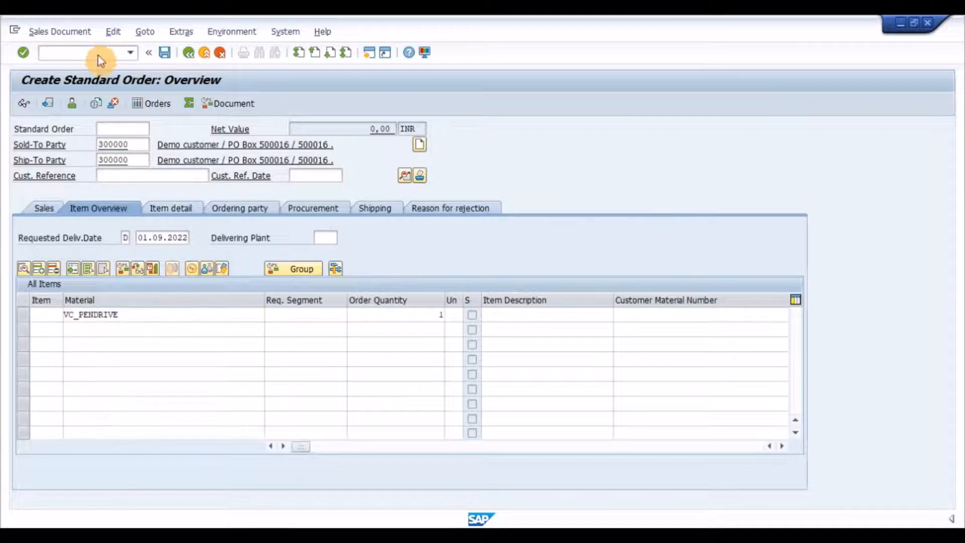
key(Return)
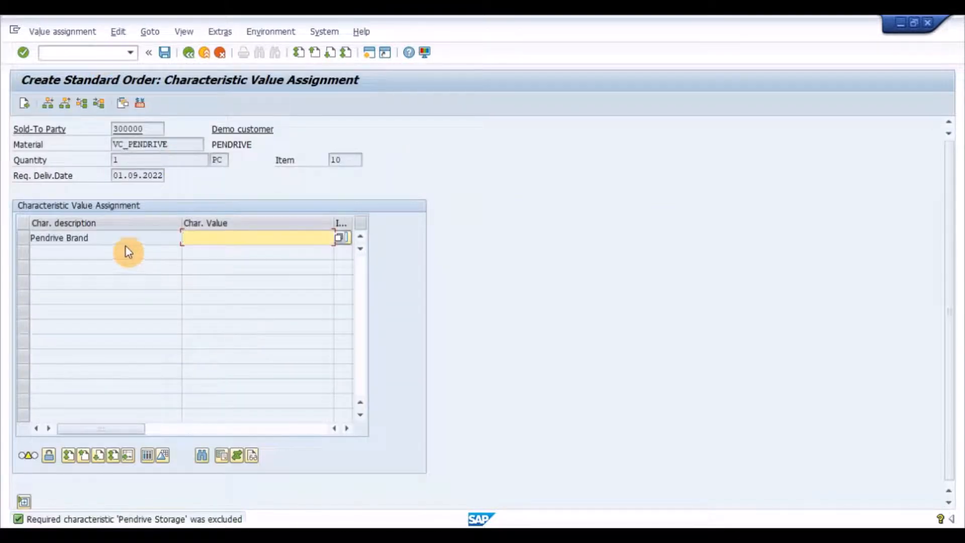
- Read the detailed explanation of the message about the required characteristic Pendrive Storage, and close it
click(123, 236)
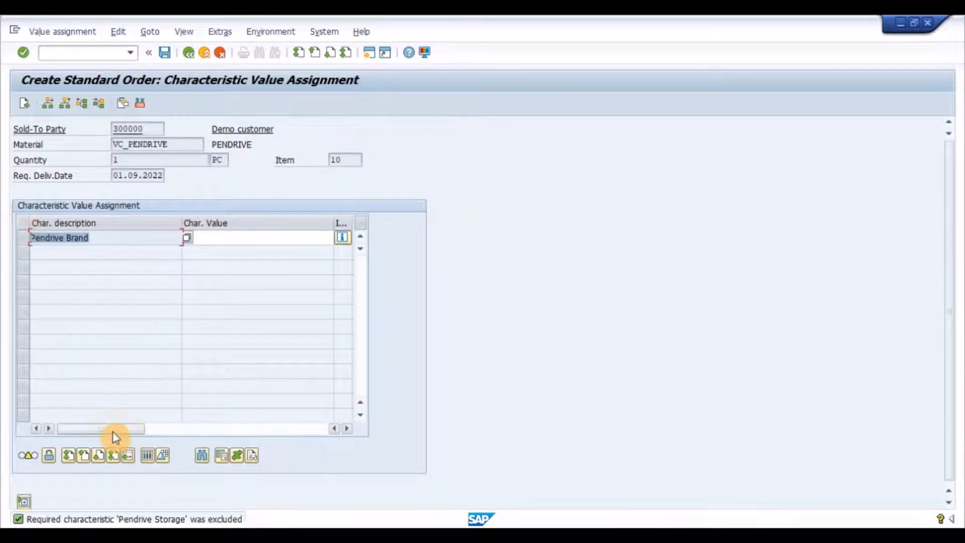
double_click(68, 520)
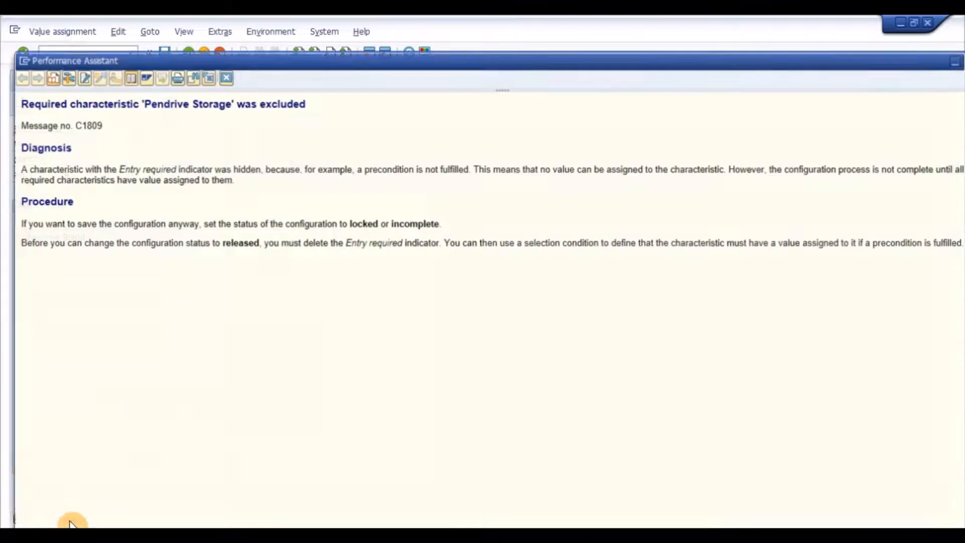
drag(306, 105, 71, 106)
click(83, 114)
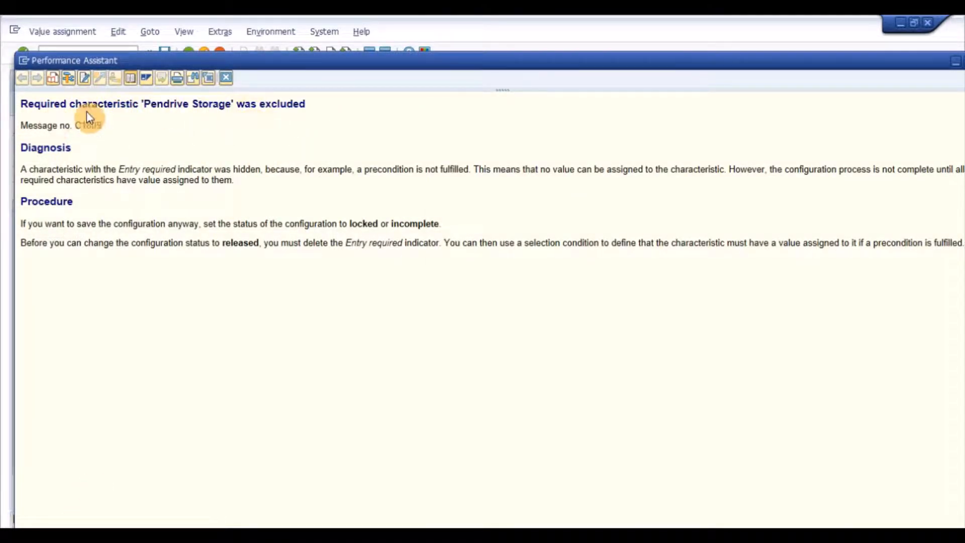
click(230, 79)
- Set Pendrive Brand to SANDISK Brand for the order item
click(258, 240)
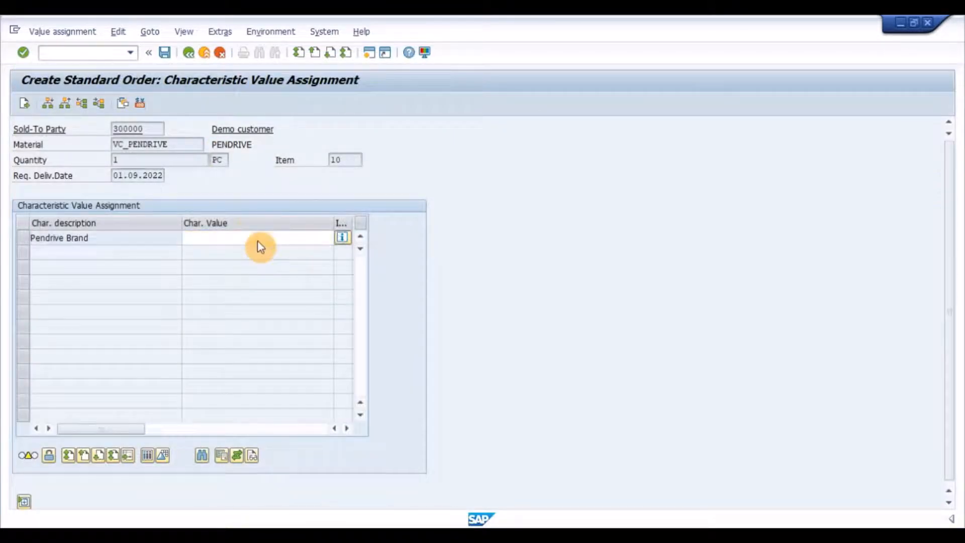
key(F4)
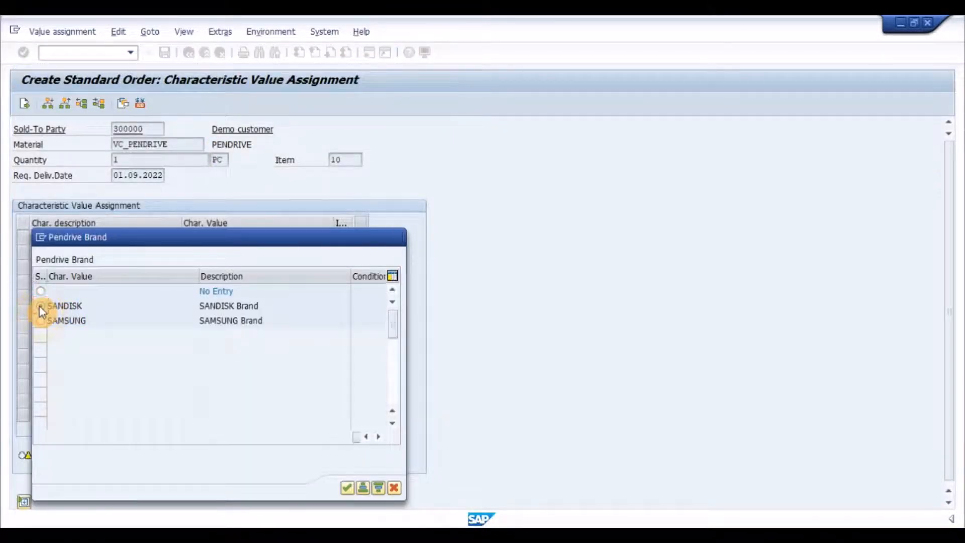
click(40, 306)
- Examine which values are offered for Pendrive Storage, and close the value selection without assigning one
click(275, 254)
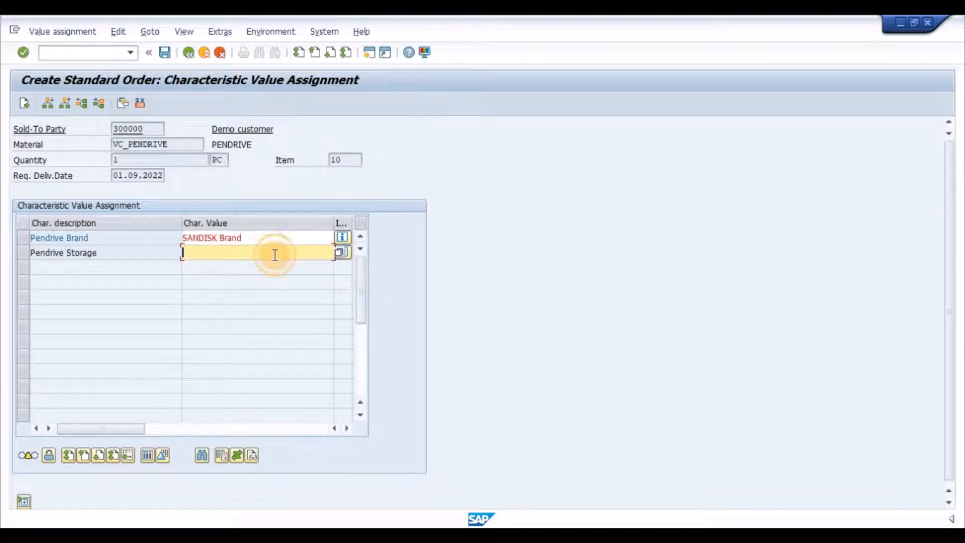
key(F4)
click(41, 306)
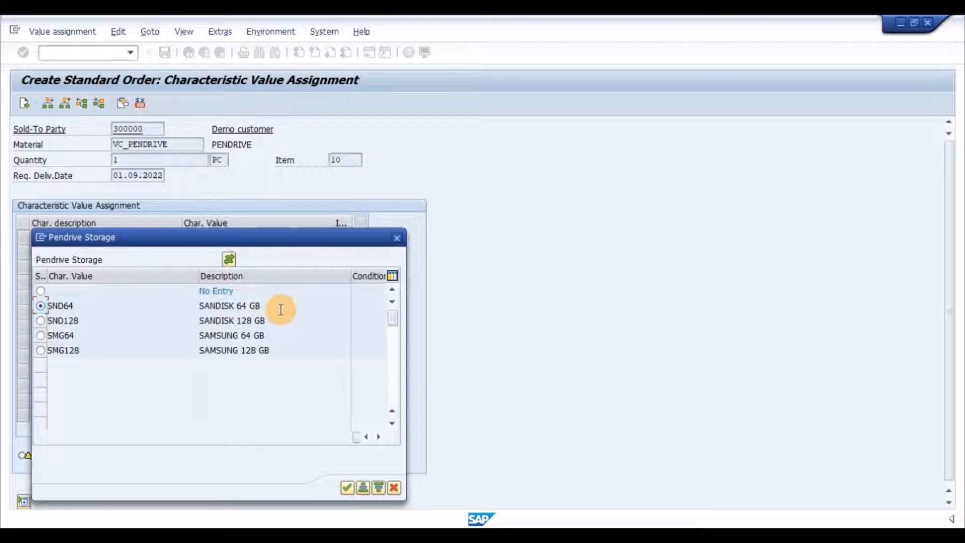
drag(281, 310, 190, 306)
drag(266, 320, 184, 320)
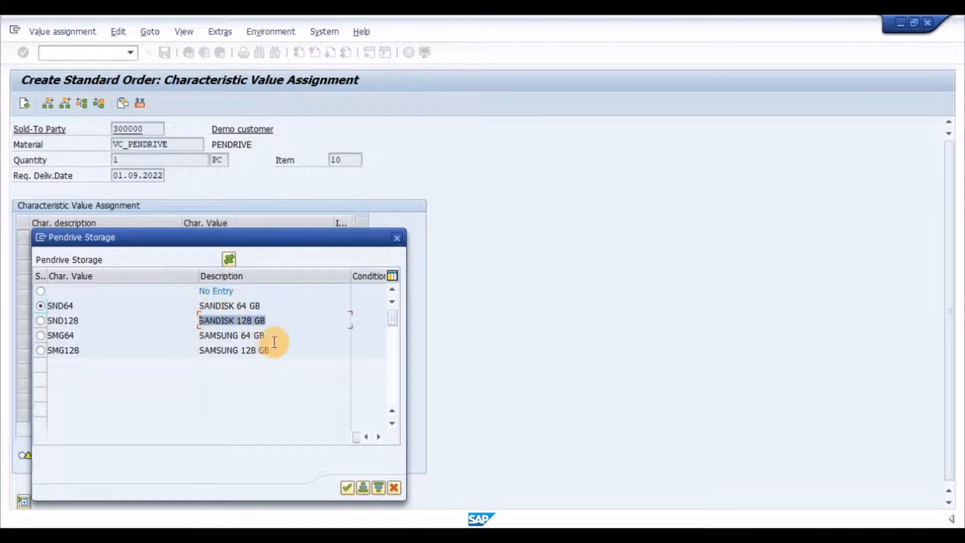
drag(274, 333, 187, 334)
drag(276, 350, 166, 349)
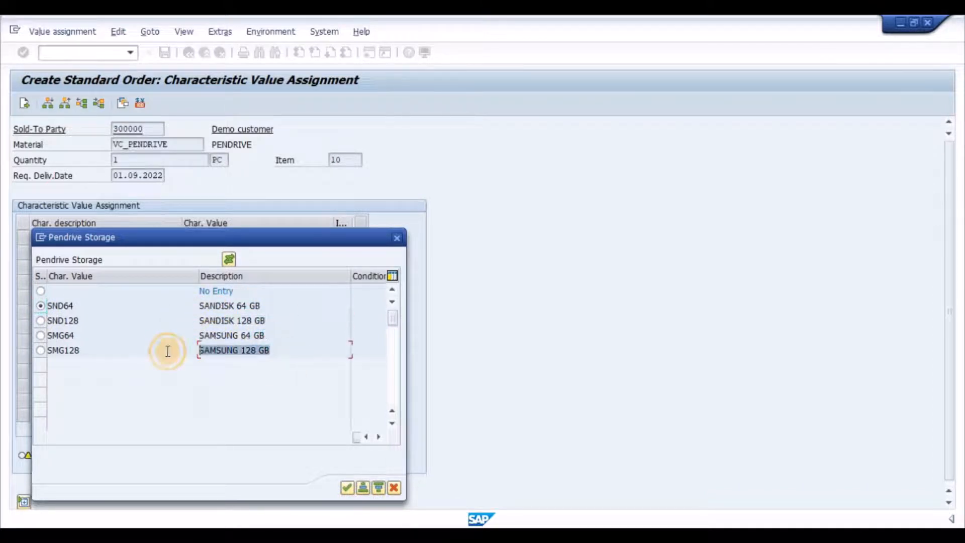
click(261, 335)
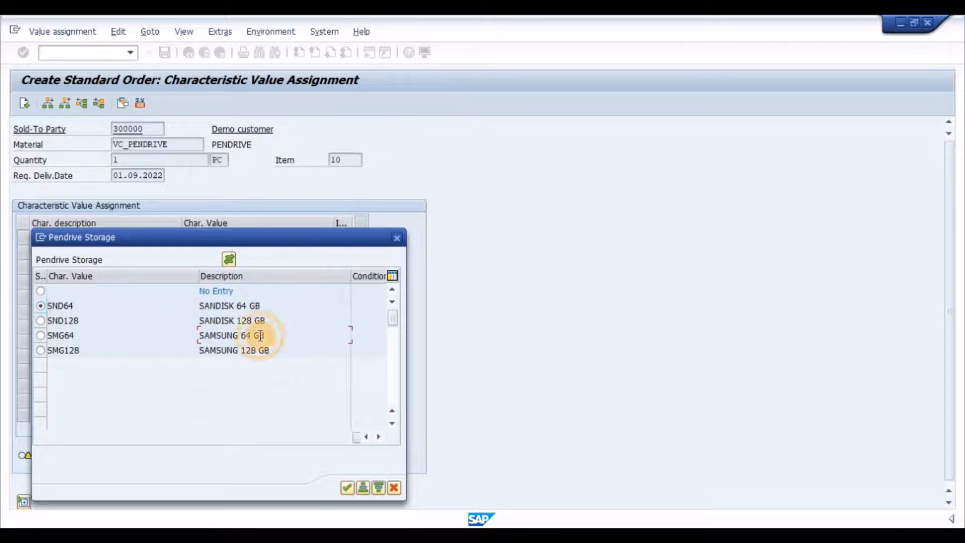
click(395, 487)
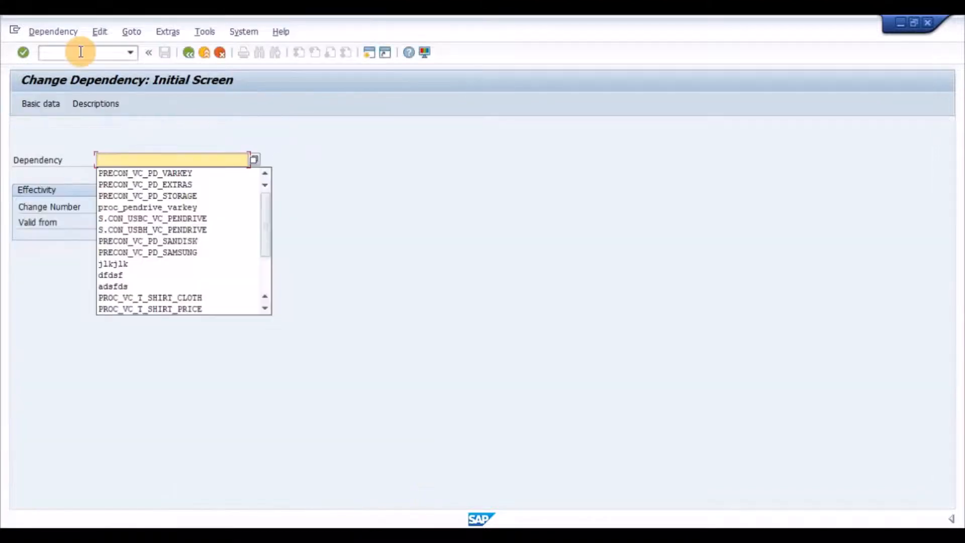
- Open the basic data of dependency PRECON_VC_PD_SANDISK for change
key(Down)
key(Down)
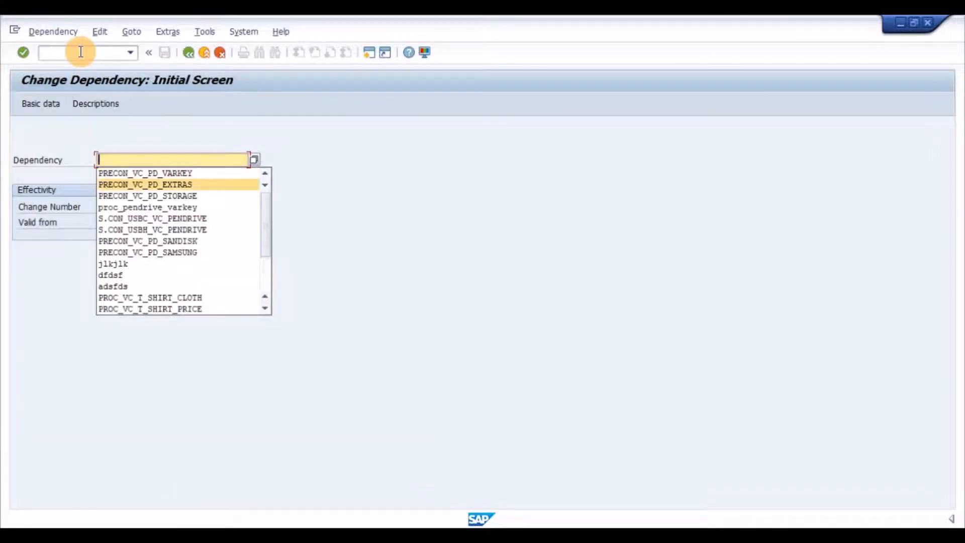
key(Down)
key(Down)
key(Down)
key(Down)
key(Down)
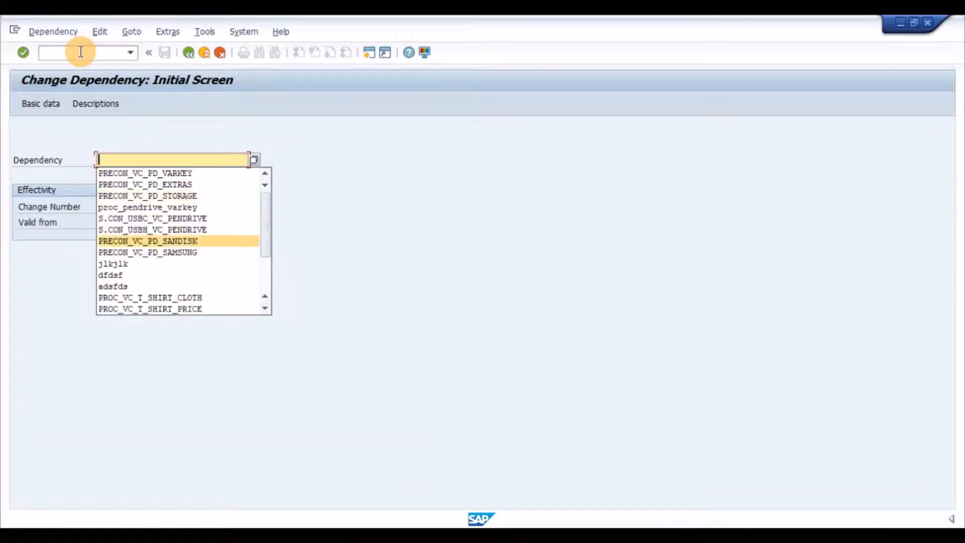
key(Return)
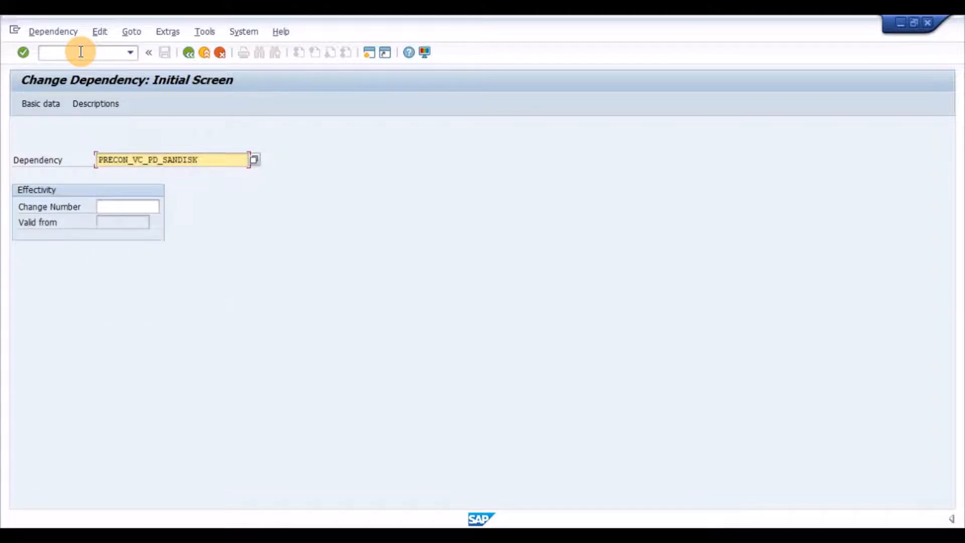
key(Return)
- Examine the brand condition in the precondition code of PRECON_VC_PD_SANDISK
click(86, 109)
drag(32, 176, 82, 174)
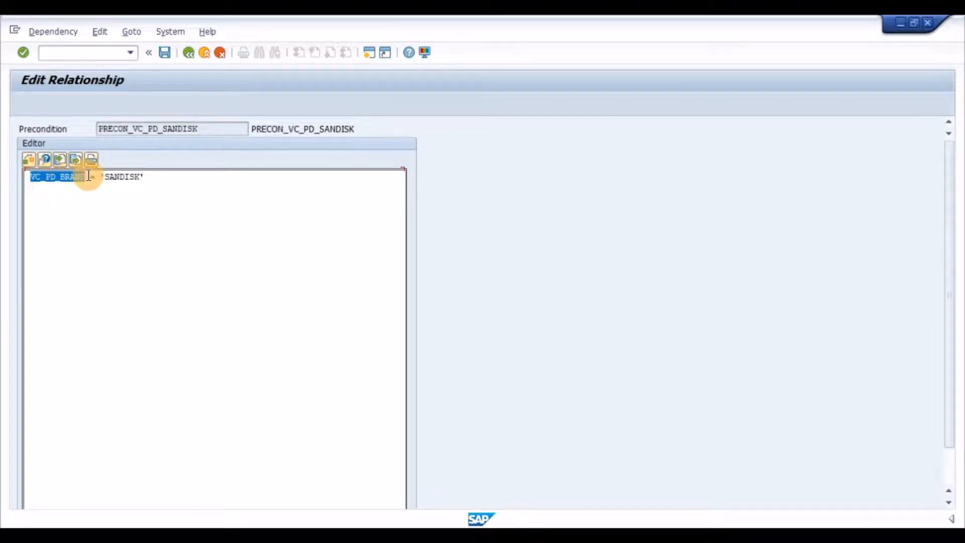
click(87, 176)
drag(159, 178, 100, 186)
click(114, 202)
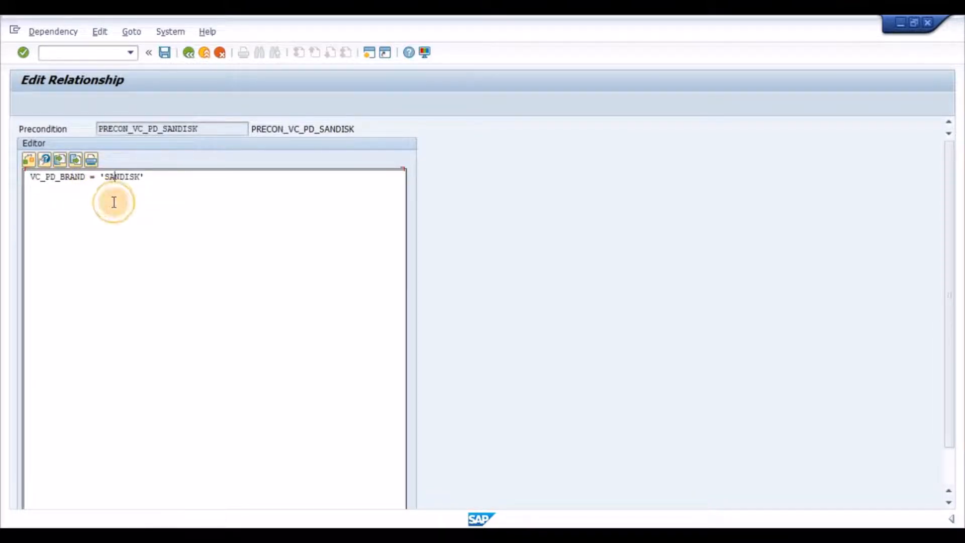
- Leave dependency PRECON_VC_PD_SANDISK and examine the brand condition in the precondition code of PRECON_VC_PD_SAMSUNG
click(187, 54)
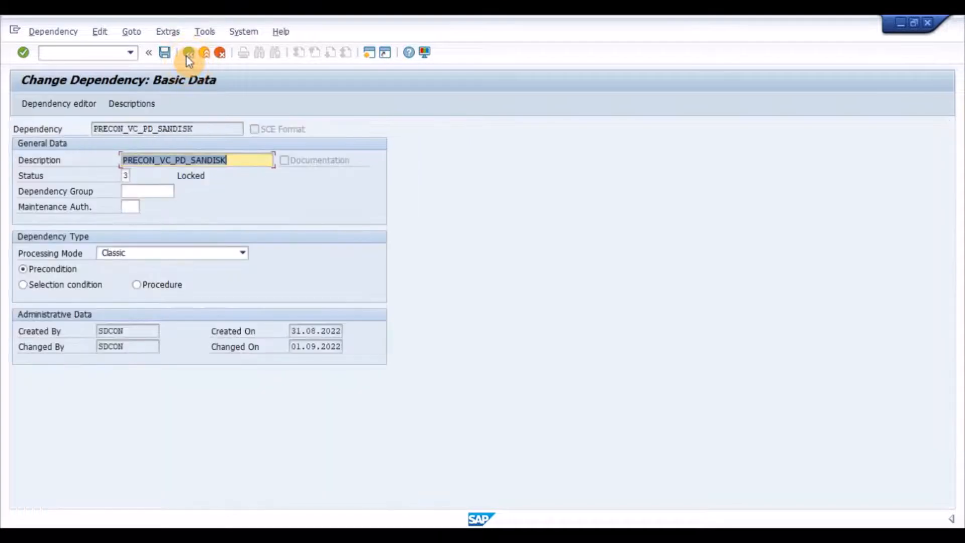
click(186, 55)
key(Return)
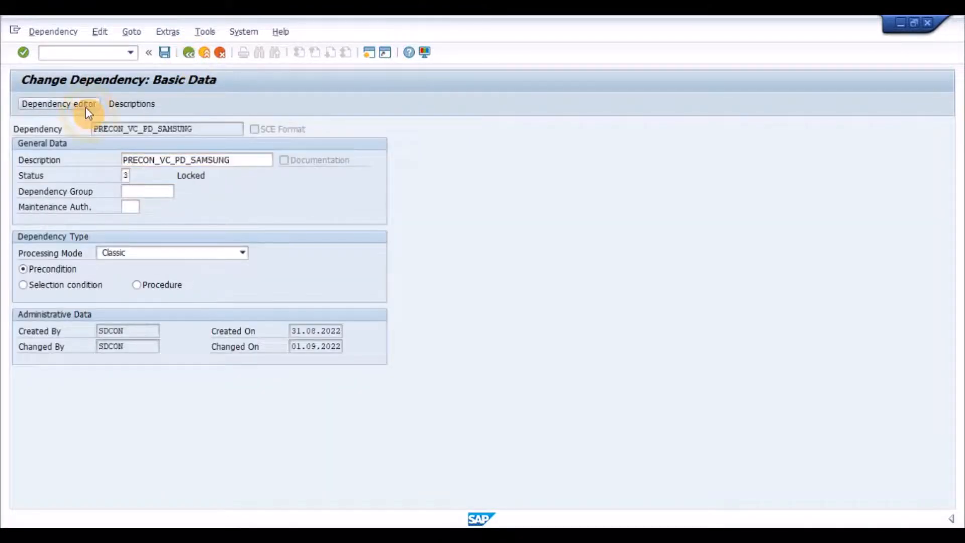
click(86, 105)
drag(141, 177, 106, 181)
click(106, 179)
click(72, 179)
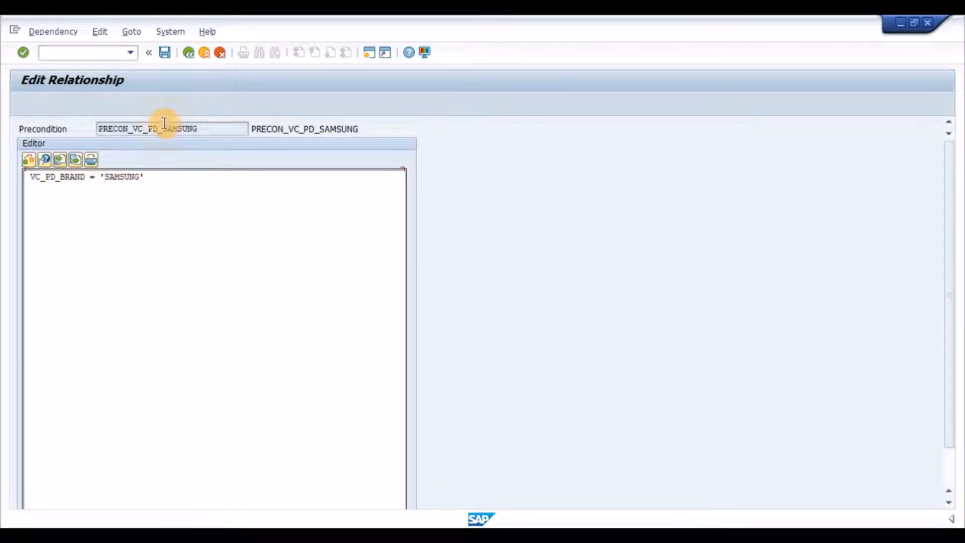
- Set the status of dependency PRECON_VC_PD_SAMSUNG to 1 (Released) and save it
click(189, 53)
key(Tab)
text(1)
key(Return)
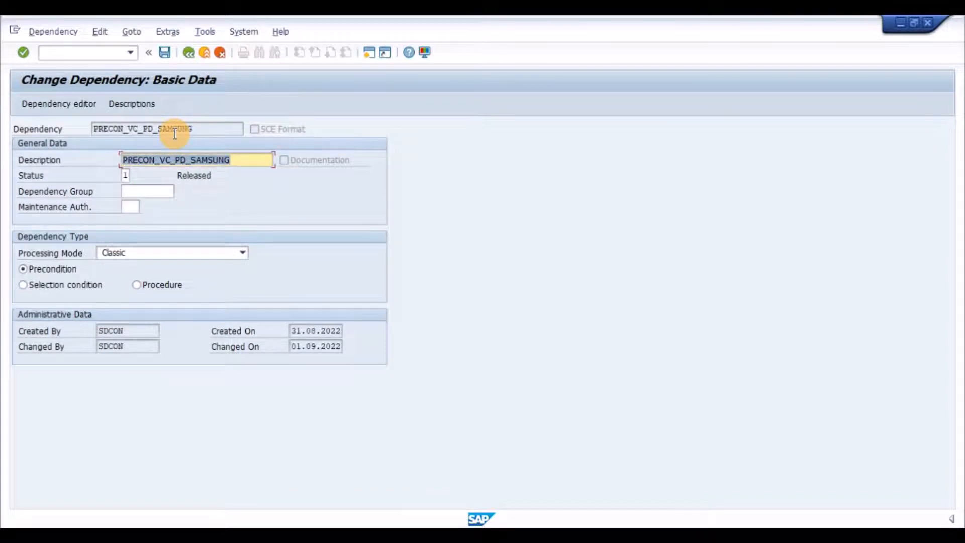
click(165, 53)
- Open characteristic VC_PD_STORAGE for change in transaction CT04 and display its allowed values
click(96, 53)
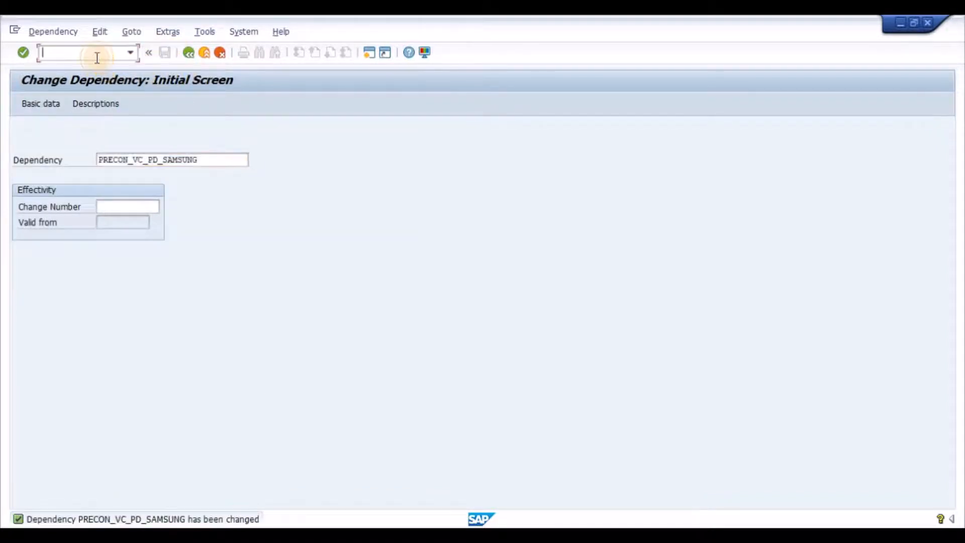
text(/NCT04)
key(Return)
key(BackSpace)
key(Down)
key(Down)
key(Down)
key(Return)
key(Return)
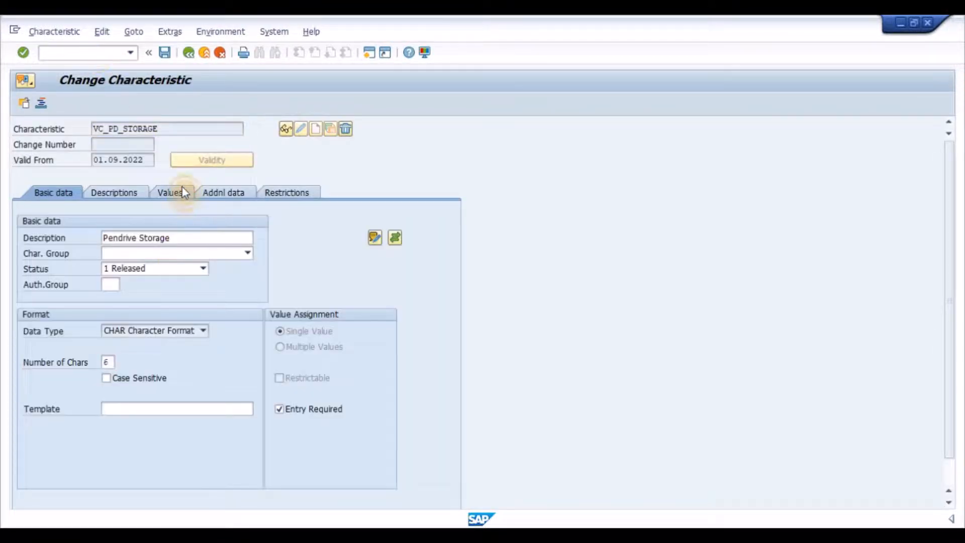
click(182, 191)
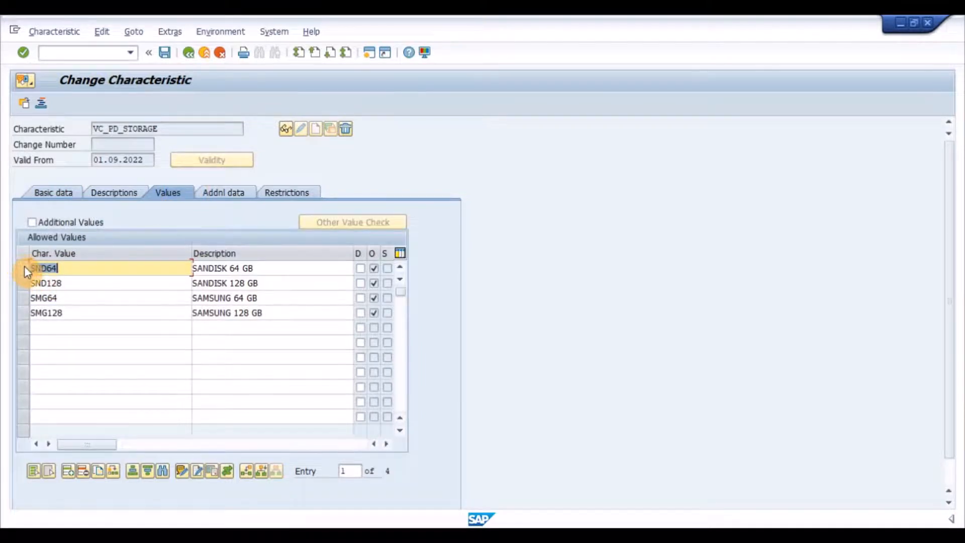
- Examine the dependency assigned to characteristic value SND64, and return to the allowed values
click(24, 267)
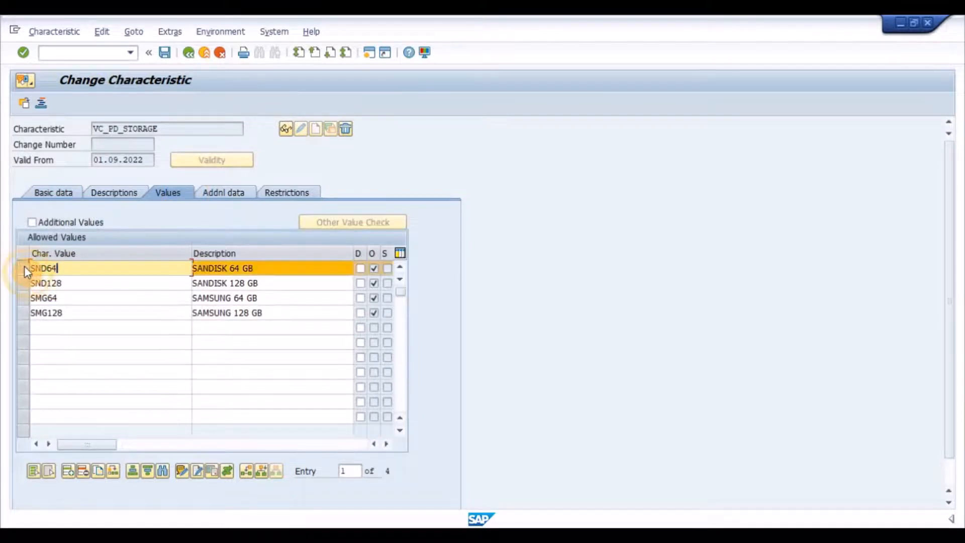
click(228, 472)
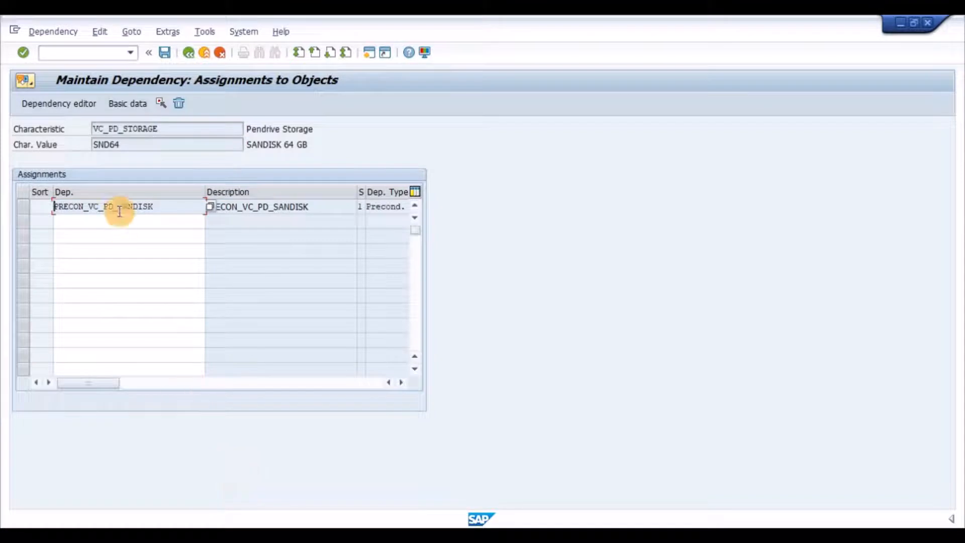
click(23, 208)
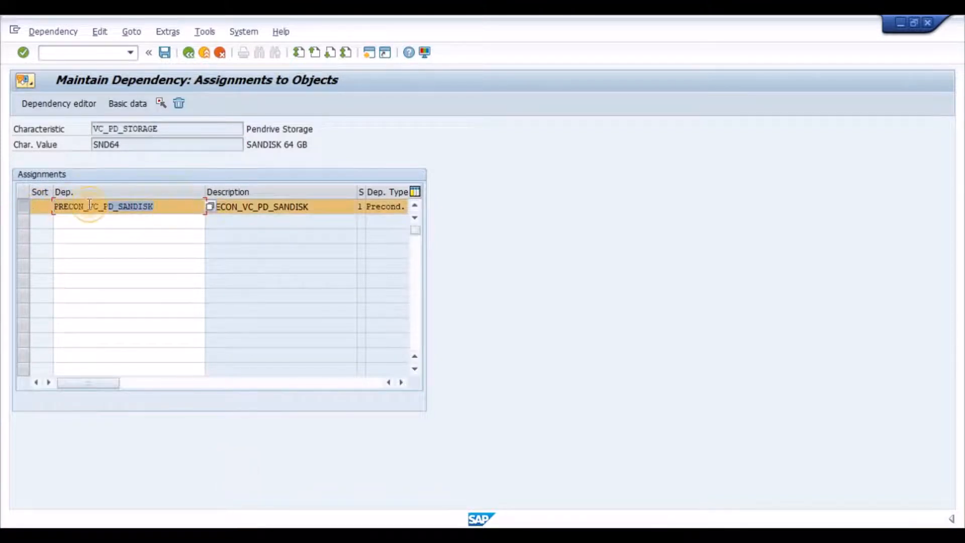
click(23, 211)
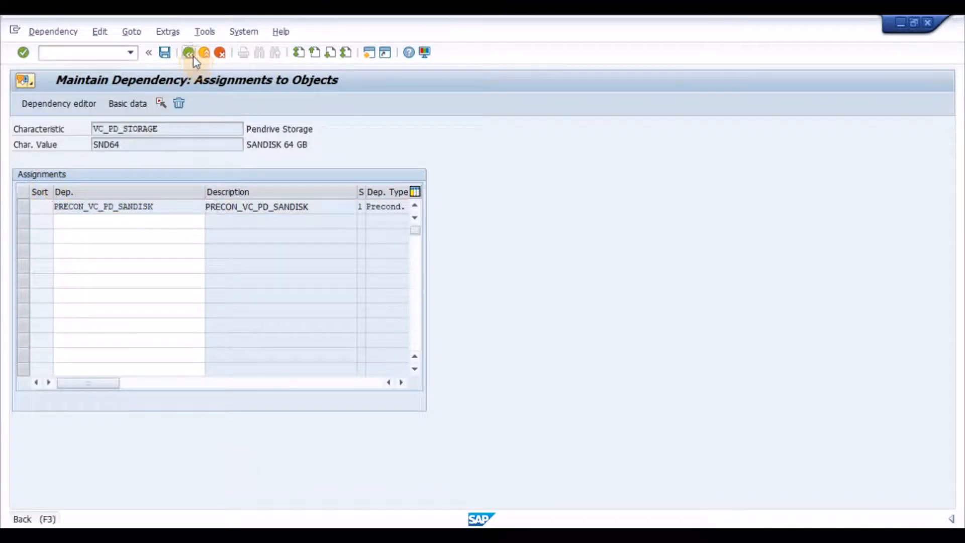
click(194, 57)
- Examine the dependency assigned to characteristic value SMG128, and return to the allowed values
drag(26, 282, 25, 313)
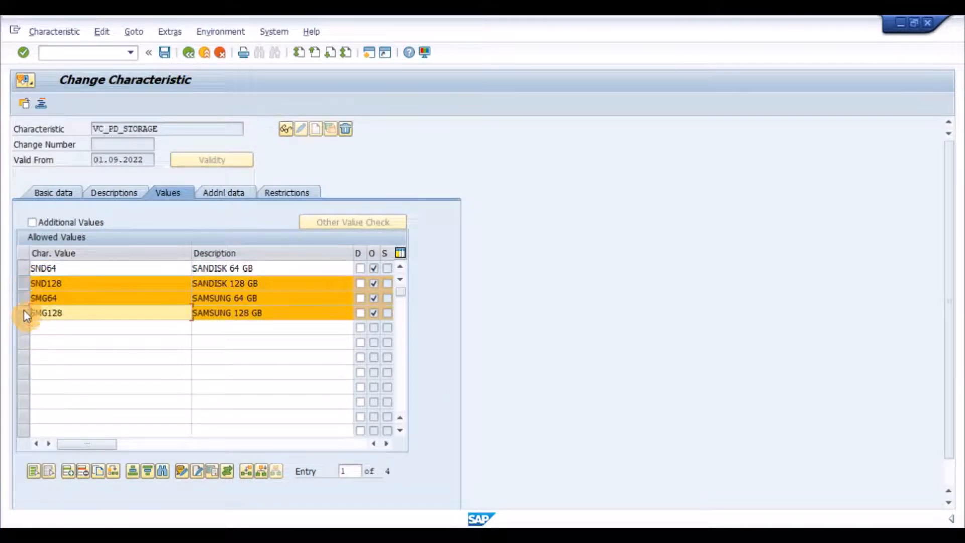
click(25, 285)
click(25, 299)
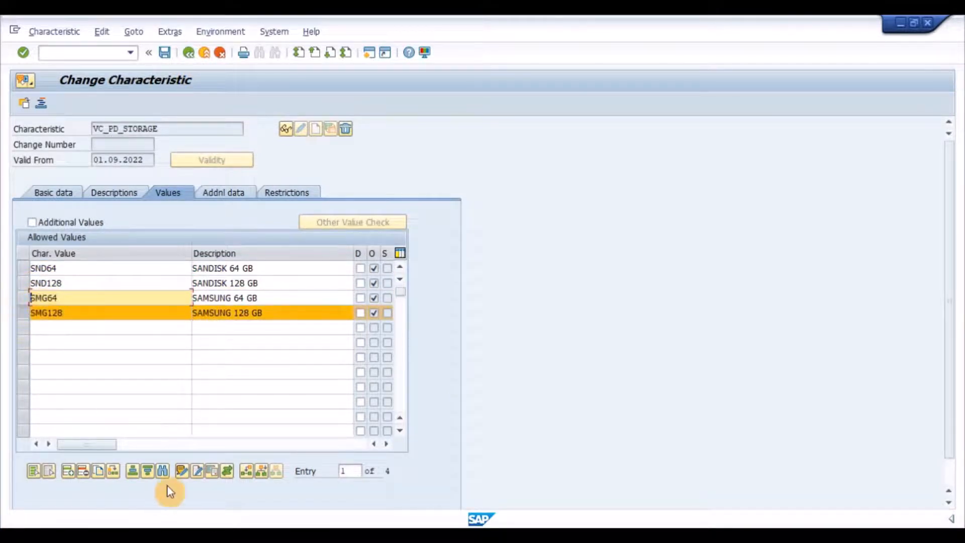
click(228, 470)
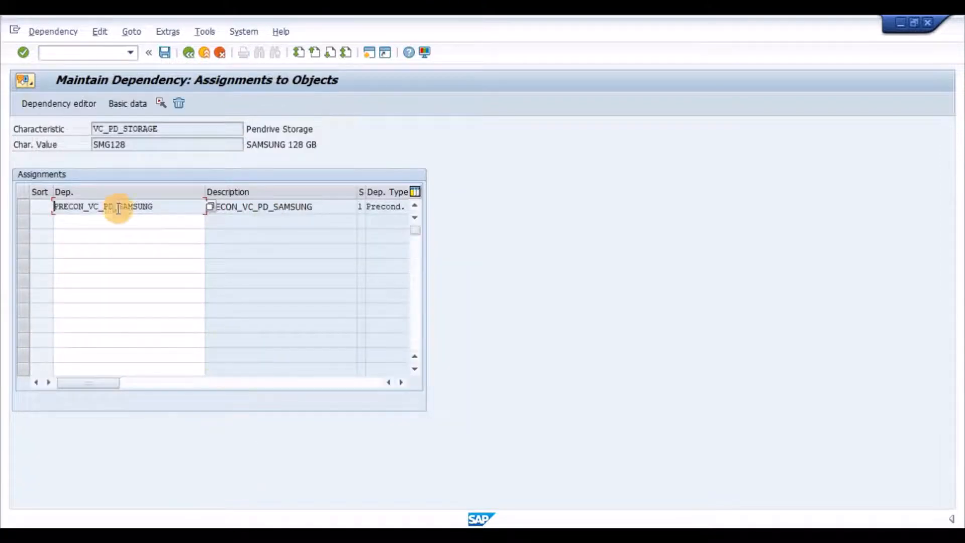
double_click(71, 212)
click(60, 211)
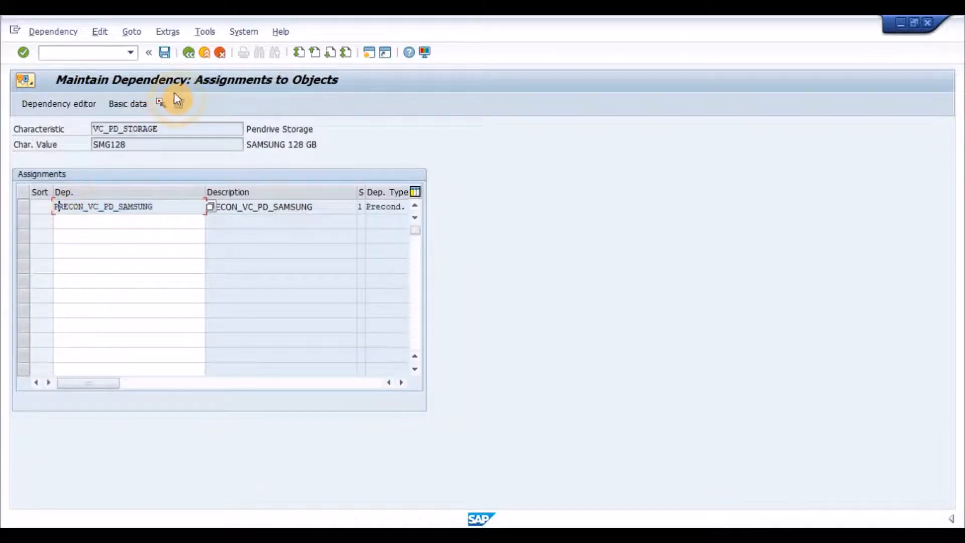
click(189, 53)
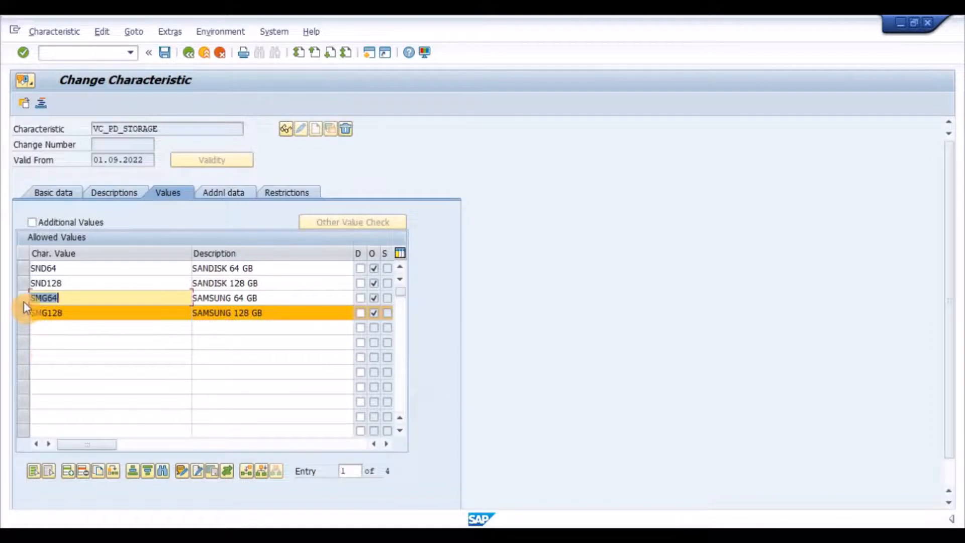
- Examine the dependency assigned to characteristic value SMG64, and return to the allowed values
click(23, 311)
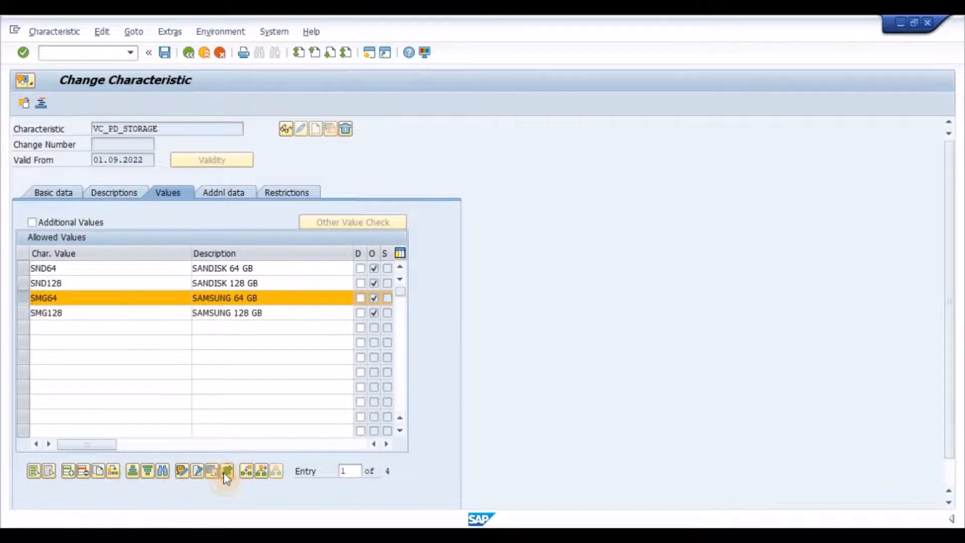
click(226, 471)
drag(159, 203, 32, 204)
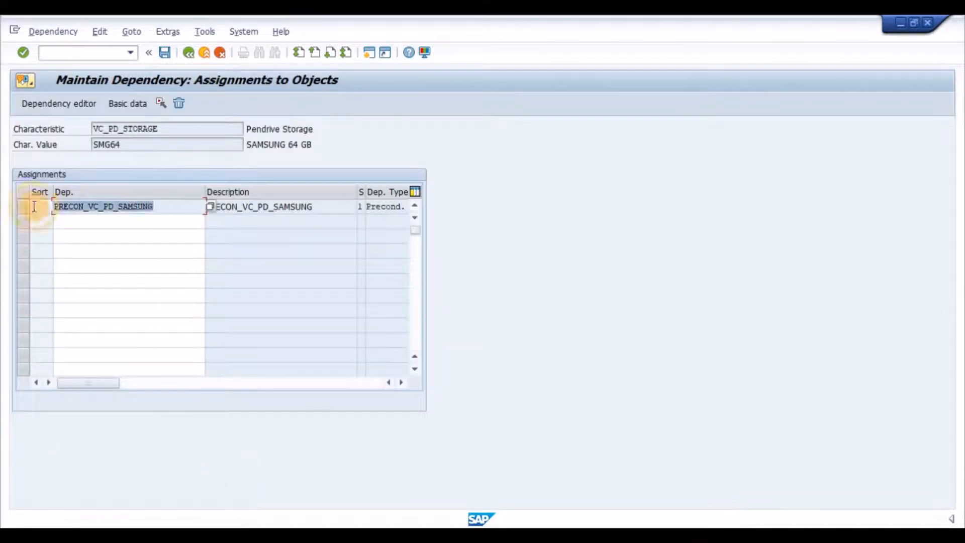
click(176, 205)
click(192, 55)
- Create a standard order with one piece of material VC_PENDRIVE and open its characteristic value assignment
click(80, 54)
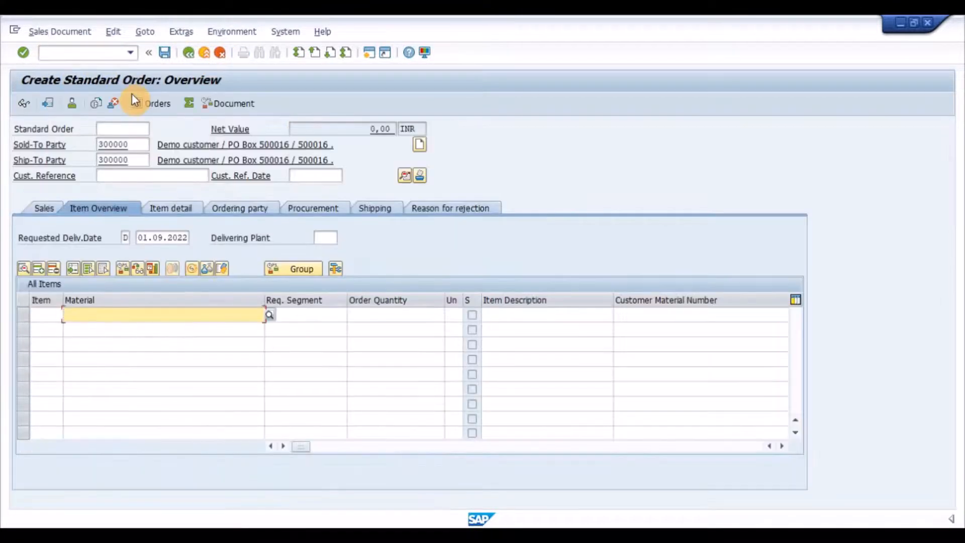
key(Down)
key(Down)
key(Tab)
key(Tab)
key(Down)
key(Down)
key(Return)
key(Return)
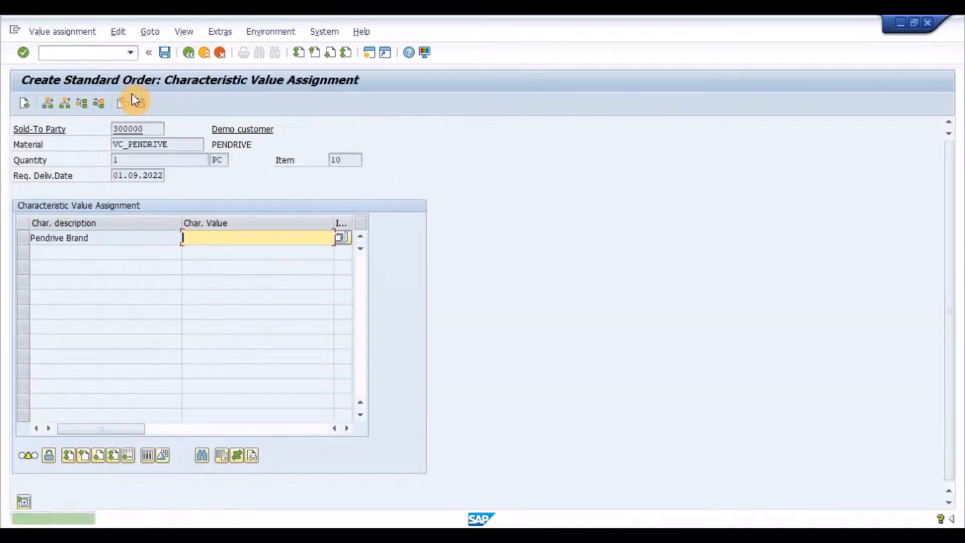
- Set Pendrive Brand to SAMSUNG Brand and examine the values offered for Pendrive Storage without assigning one
key(F4)
double_click(43, 321)
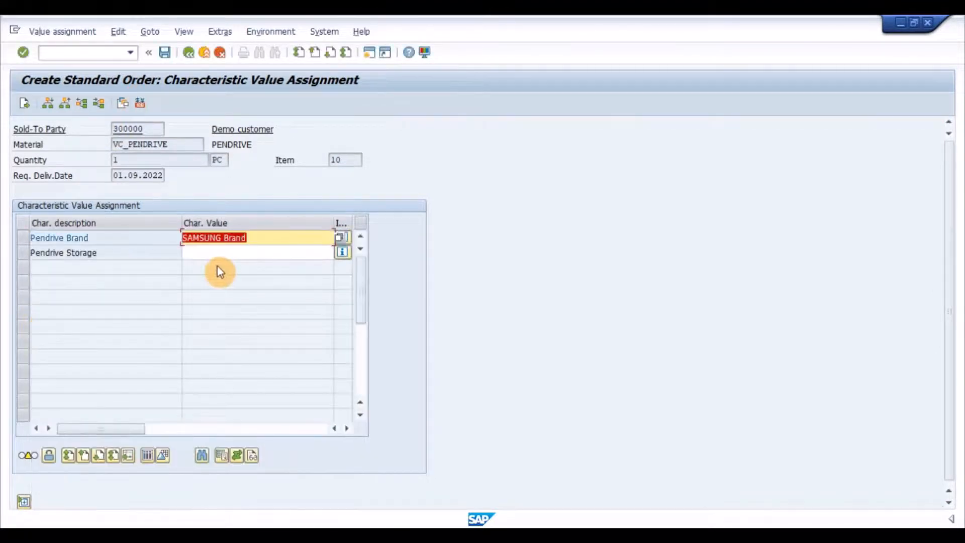
click(231, 252)
key(F4)
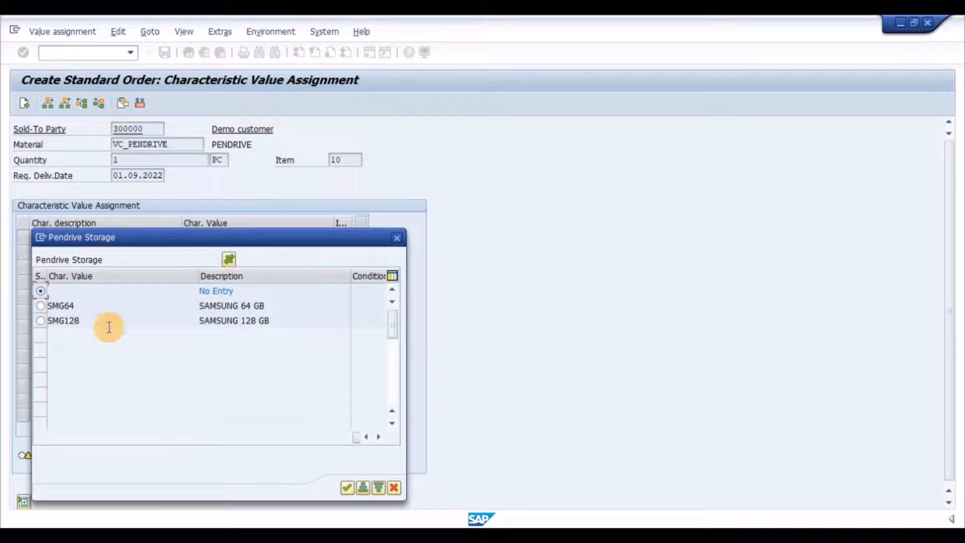
drag(272, 304, 169, 303)
click(267, 320)
drag(267, 320, 129, 305)
click(394, 487)
- Change Pendrive Brand to SANDISK Brand for the pendrive item
click(276, 236)
key(F4)
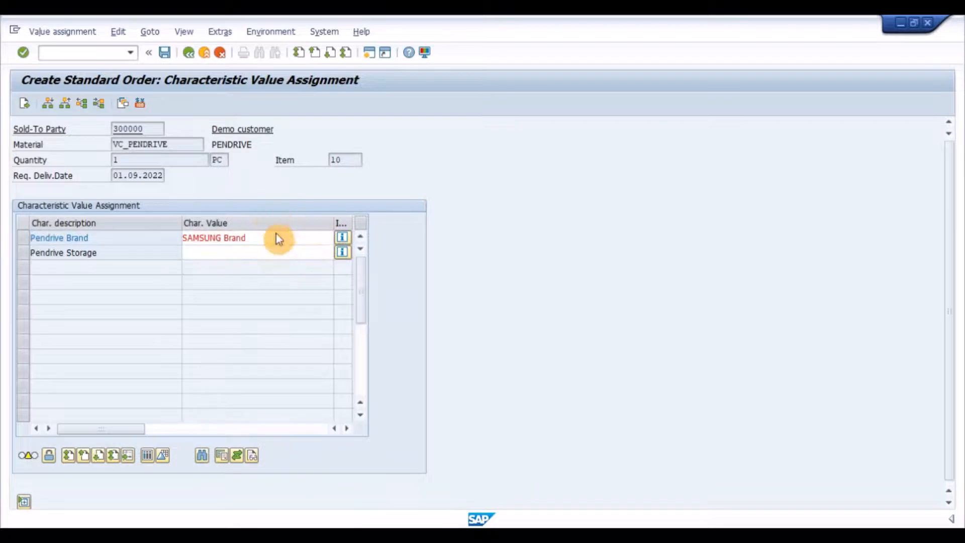
double_click(42, 305)
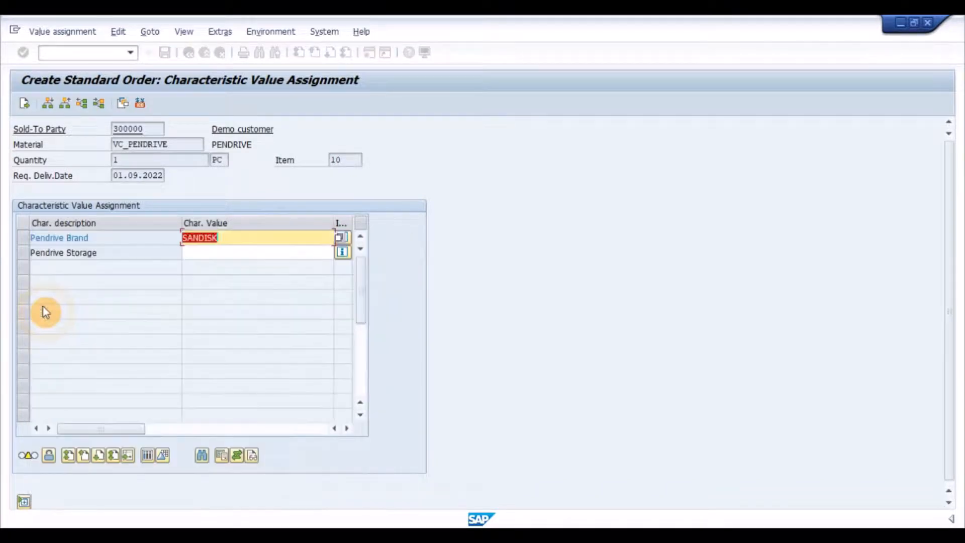
- Examine the values offered for Pendrive Storage and assign SND64 (SANDISK 64 GB)
click(243, 252)
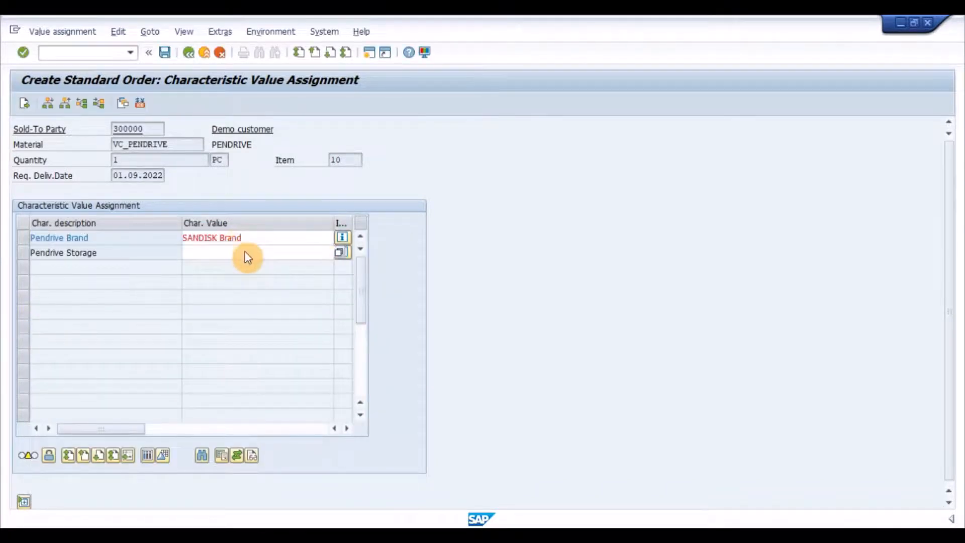
key(F4)
drag(310, 307, 317, 279)
drag(331, 365, 236, 360)
drag(371, 291, 455, 240)
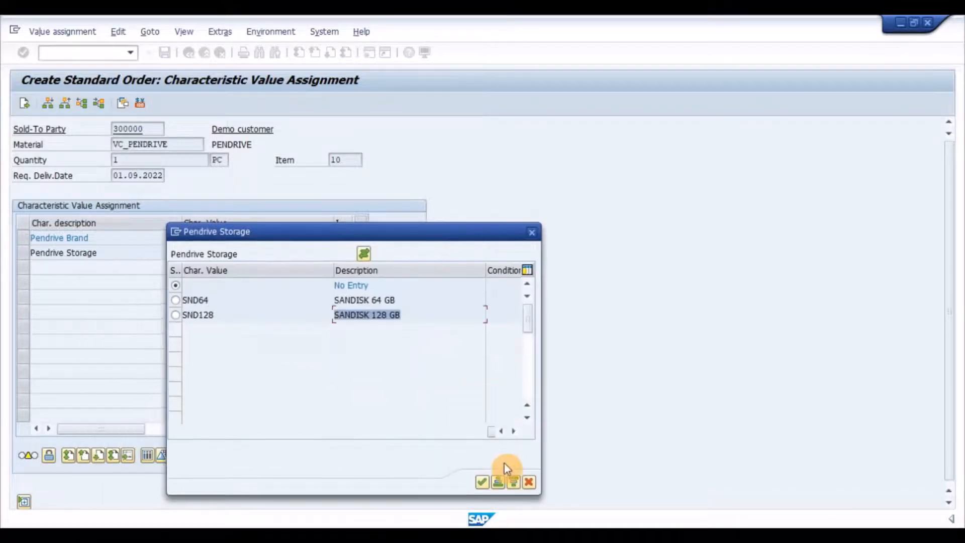
click(176, 300)
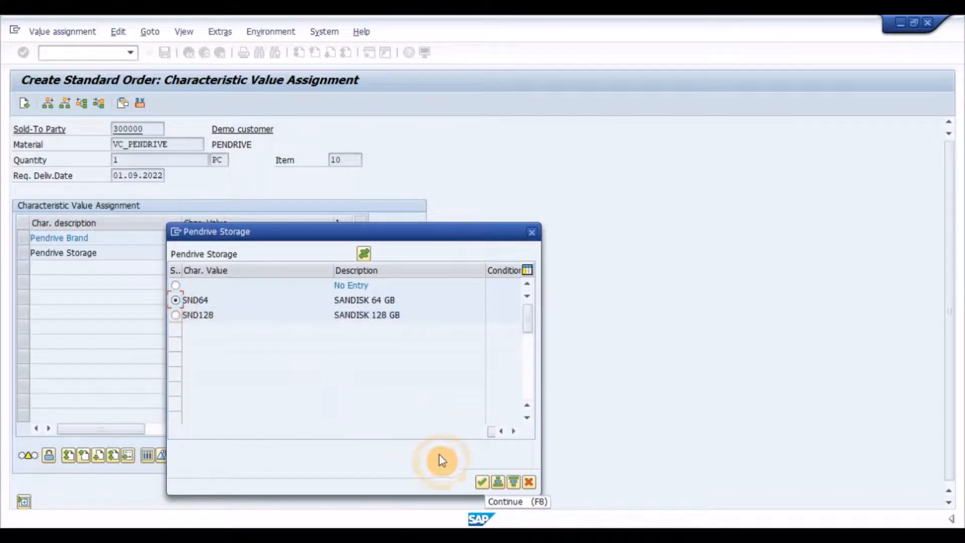
click(482, 481)
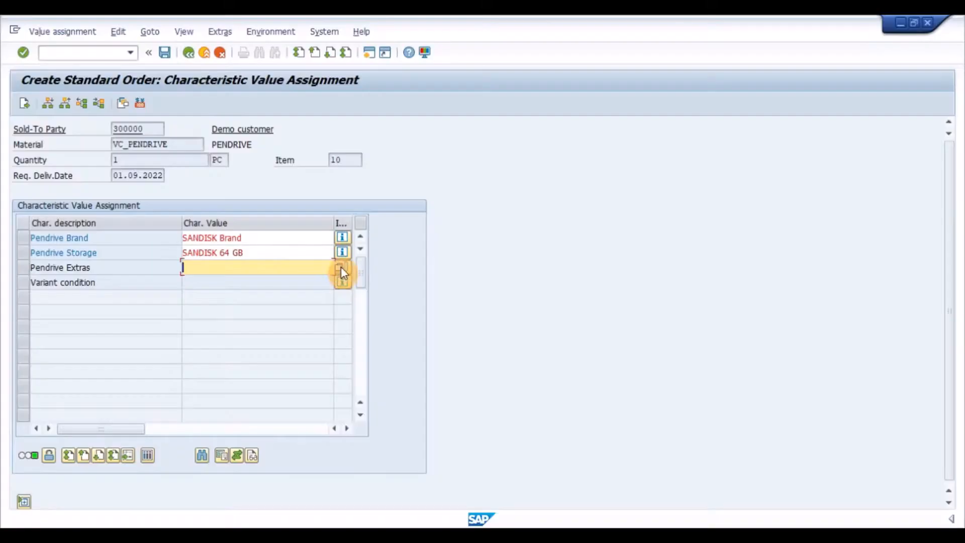
- Assign USBC (USB C ADAPTER) as the value of Pendrive Extras
click(341, 267)
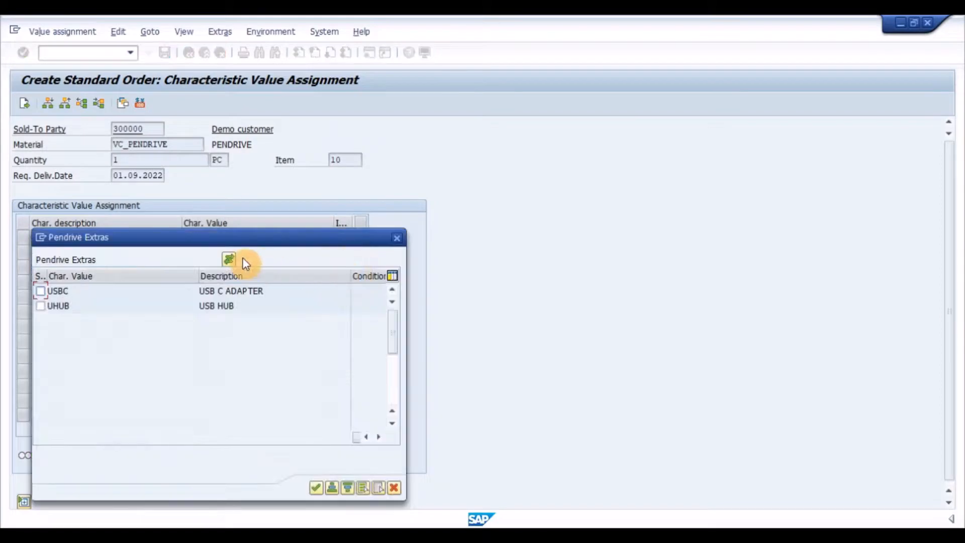
click(41, 290)
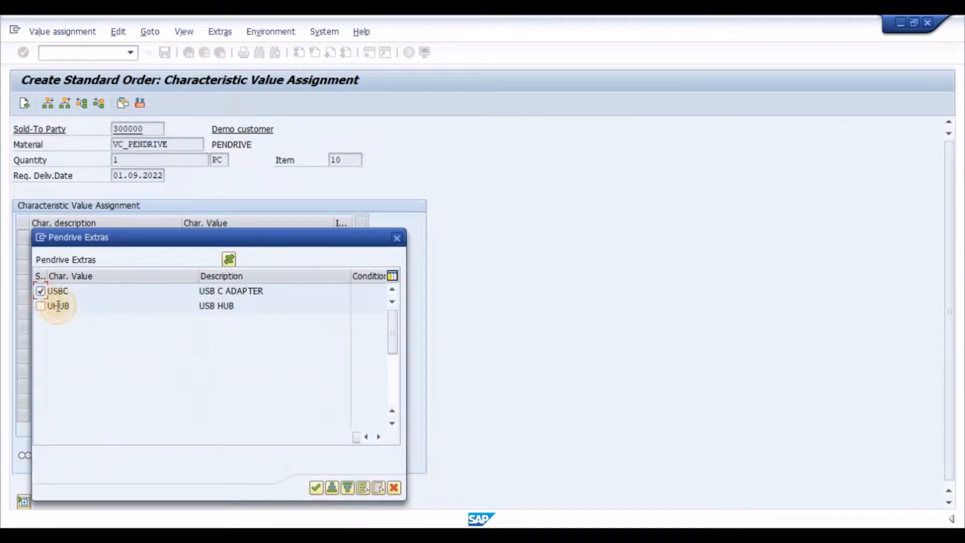
click(313, 486)
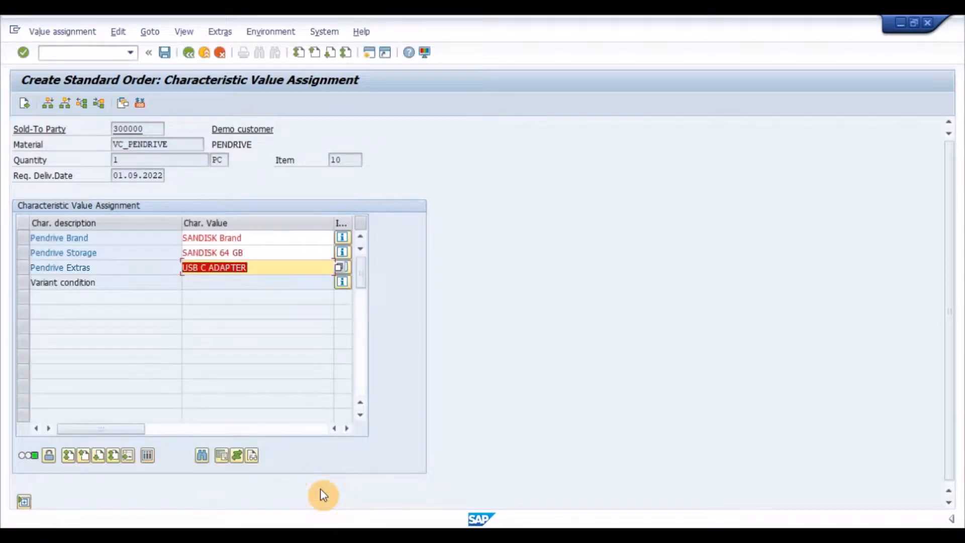
- Confirm the characteristic values and return to the order's item overview
click(285, 286)
key(Return)
key(F3)
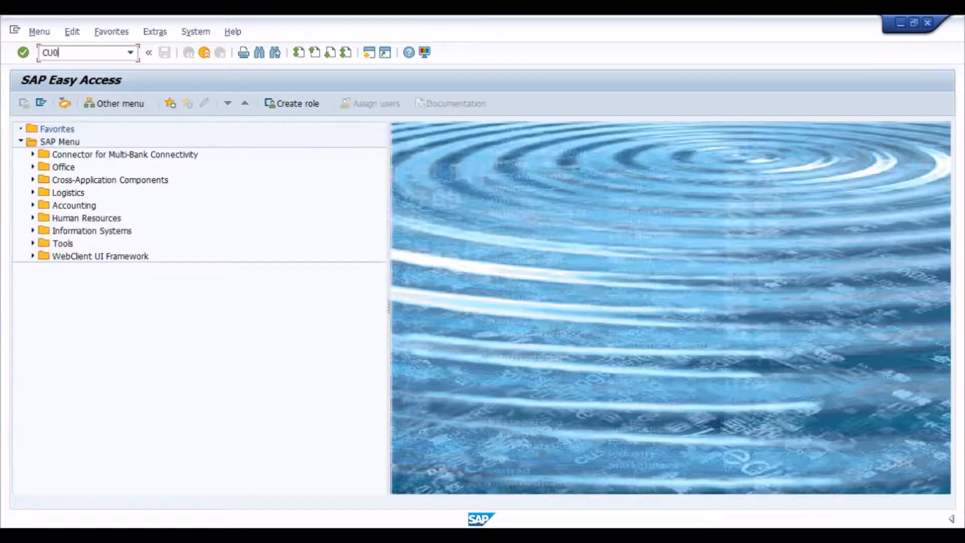
- Leave the order, open dependency S.CON_USBC_VC_PENDRIVE for change, and examine the extras condition in its selection condition code
key(Return)
key(Return)
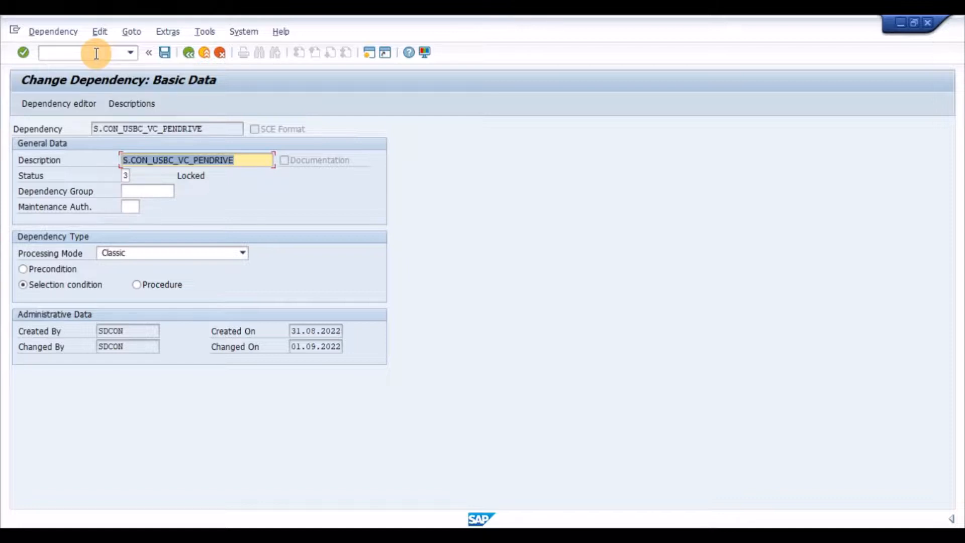
click(79, 105)
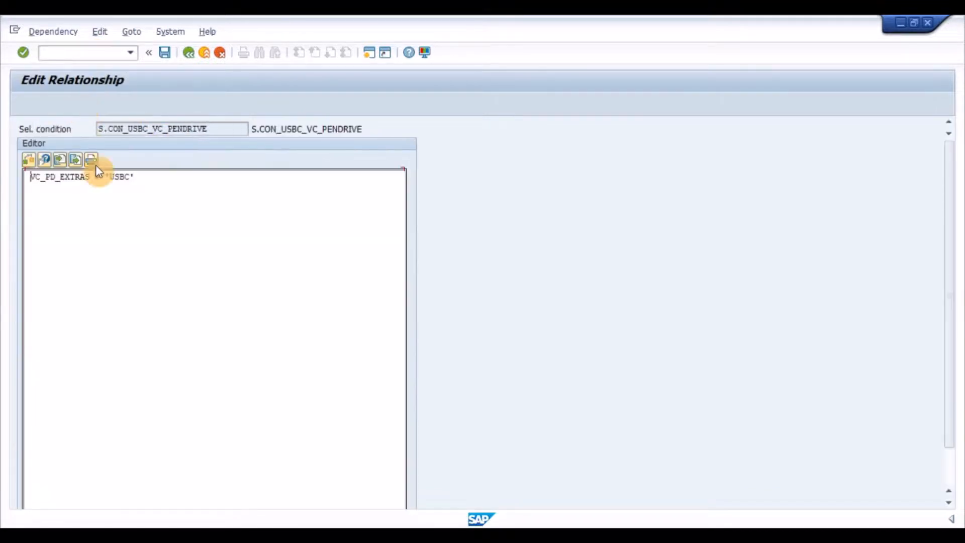
drag(159, 181, 29, 184)
click(48, 183)
click(148, 172)
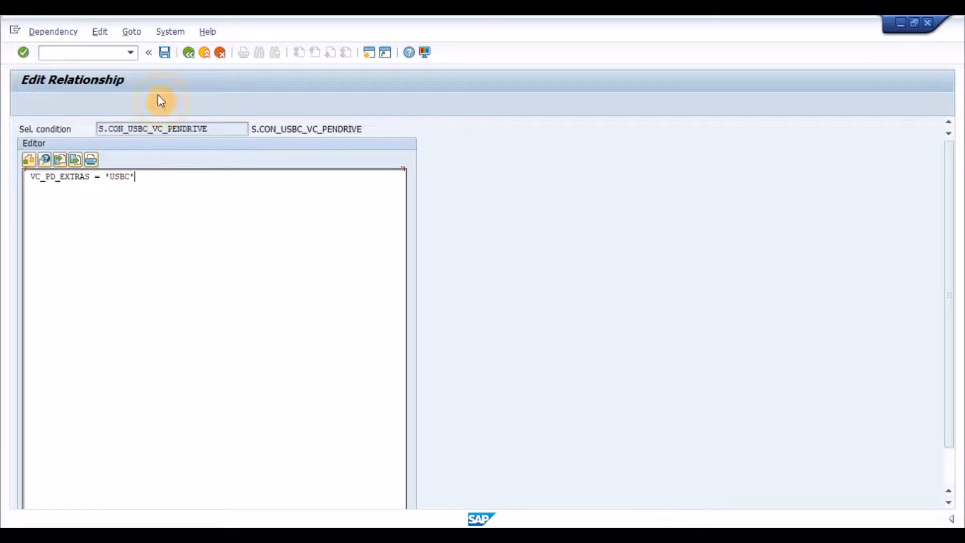
click(188, 53)
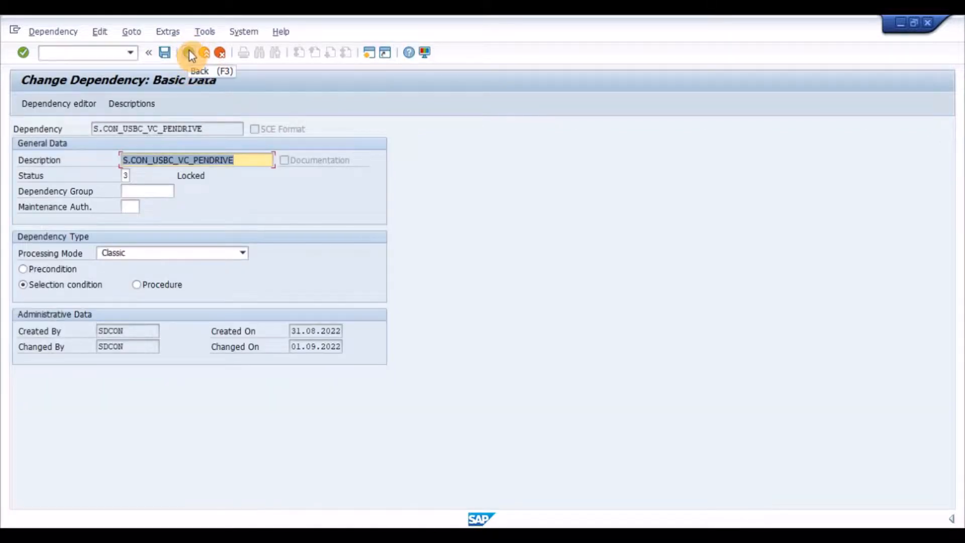
- Release dependency S.CON_USBC_VC_PENDRIVE by setting its status to 1 and save the change
click(189, 50)
text(1)
key(Return)
key(ctrl+s)
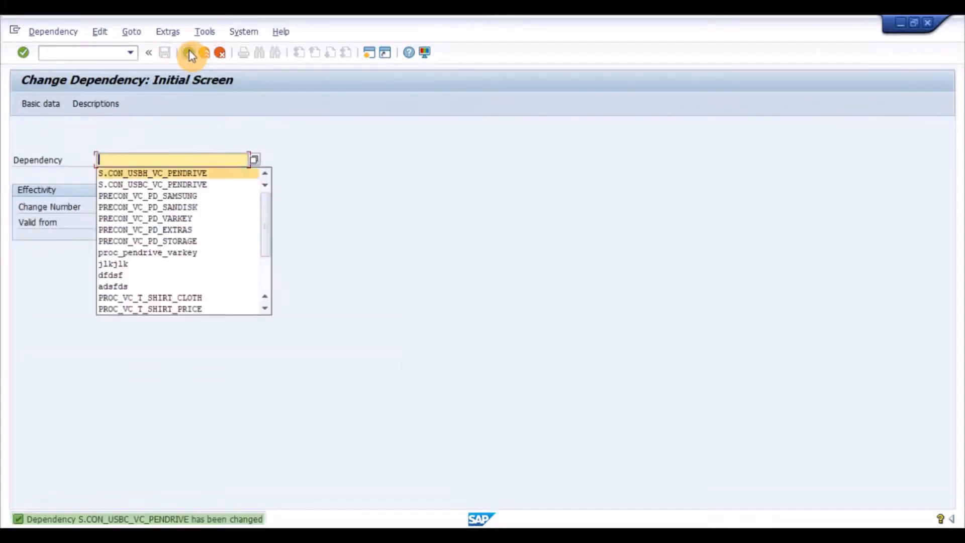
- Open dependency S.CON_USBH_VC_PENDRIVE for change and examine the extras condition in its selection condition code
key(Return)
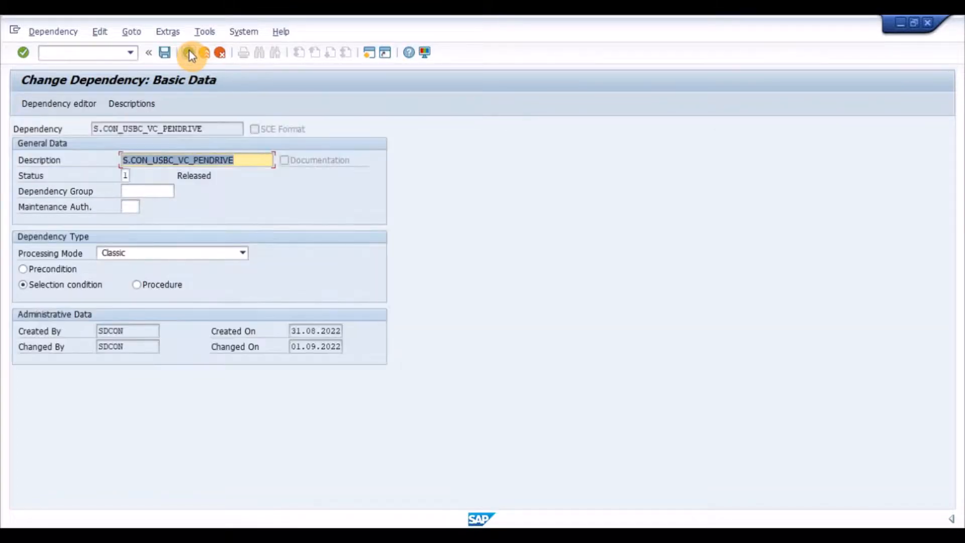
click(189, 50)
key(Delete)
key(Down)
key(Down)
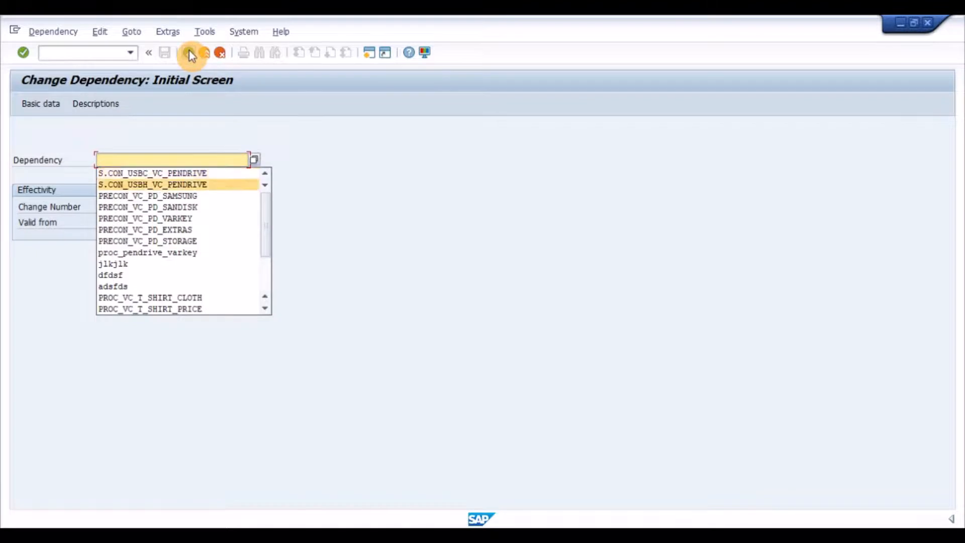
key(Return)
key(Return)
click(44, 105)
drag(143, 172, 22, 189)
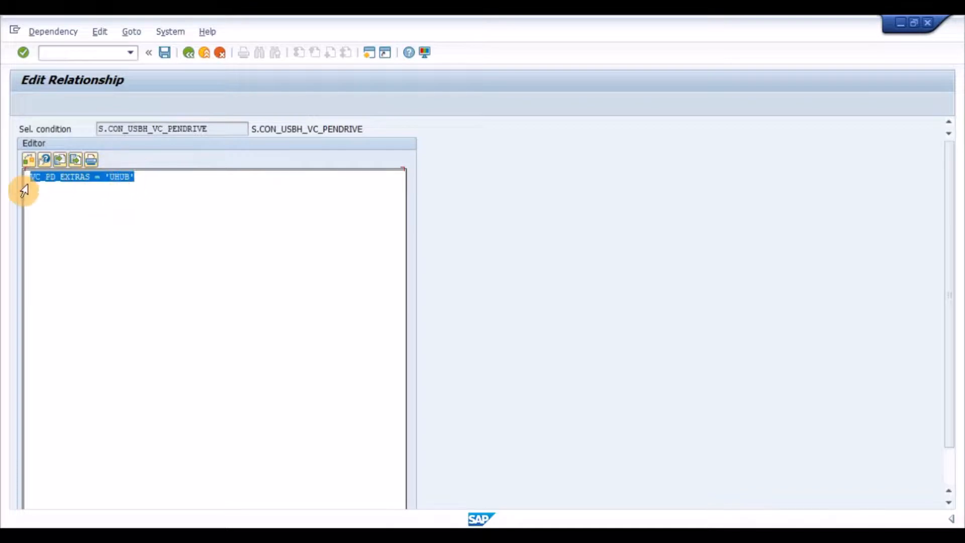
- Set the status of selection condition S.CON_USBH_VC_PENDRIVE to 1 (Released) and save the dependency
click(189, 52)
key(Tab)
text(1)
key(Return)
key(ctrl+s)
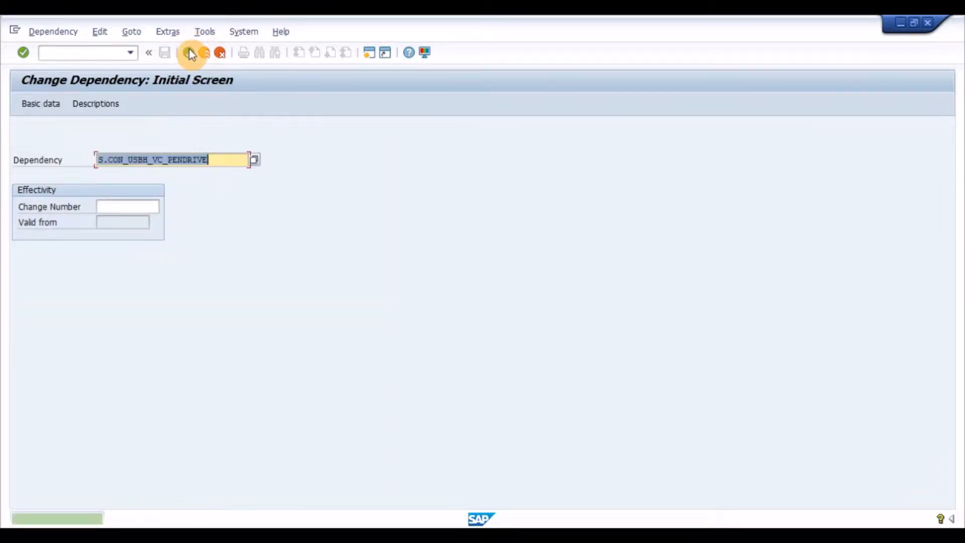
- Leave the dependency and open the bill of material of VC_PENDRIVE for change (CS02), plant 1100, usage 5
click(86, 52)
text(/N)
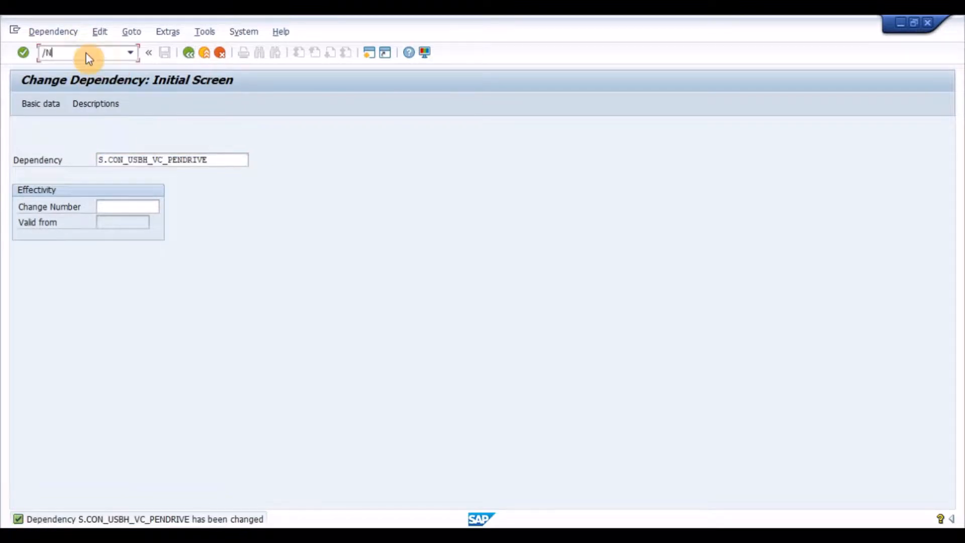
key(Return)
text(CS)
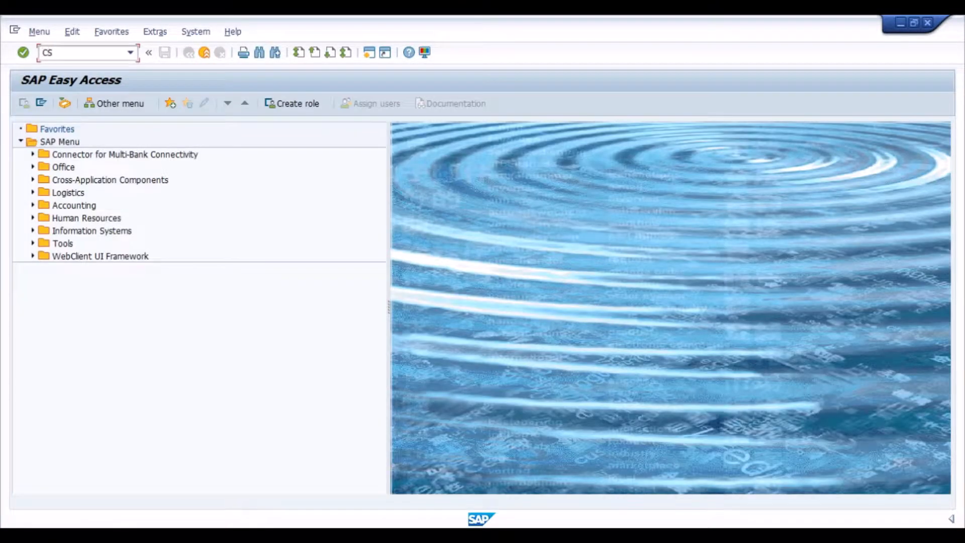
text(02)
key(Return)
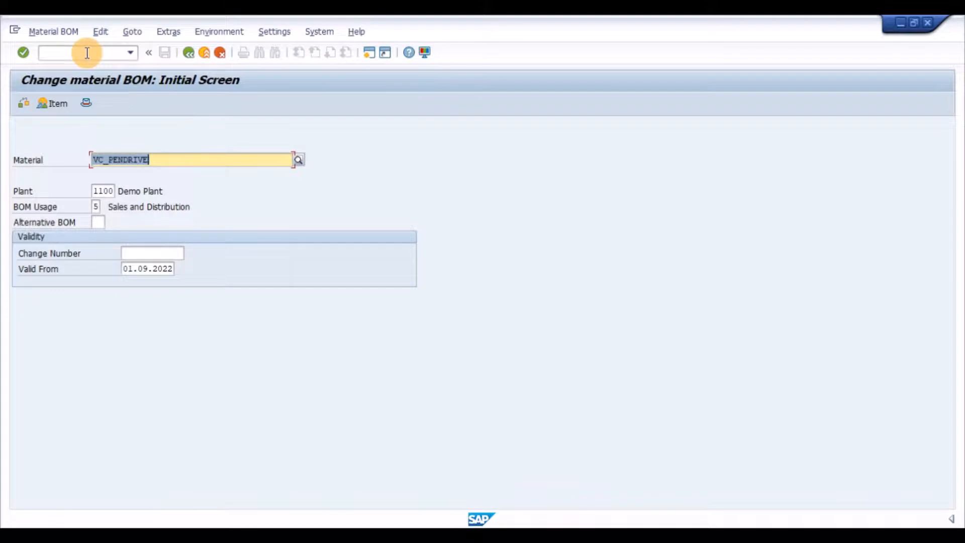
key(Tab)
key(Tab)
key(Return)
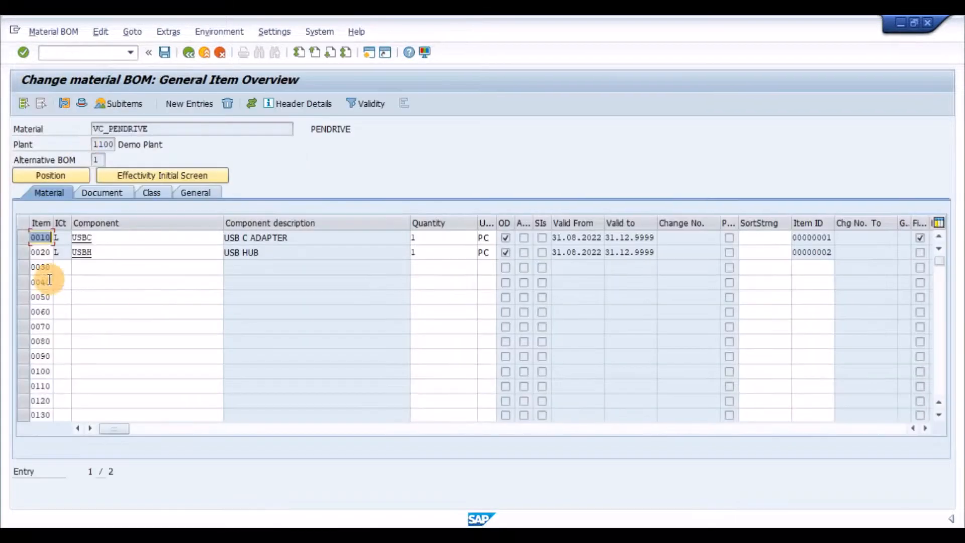
- Review the selection condition assigned to BOM item 0010 (USBC) and return to the item overview
click(24, 239)
click(25, 252)
click(21, 240)
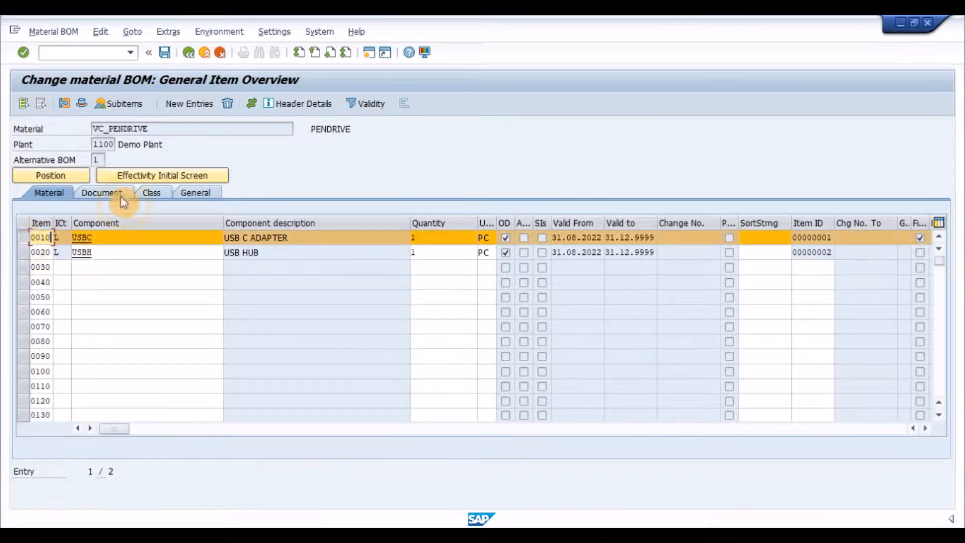
click(251, 104)
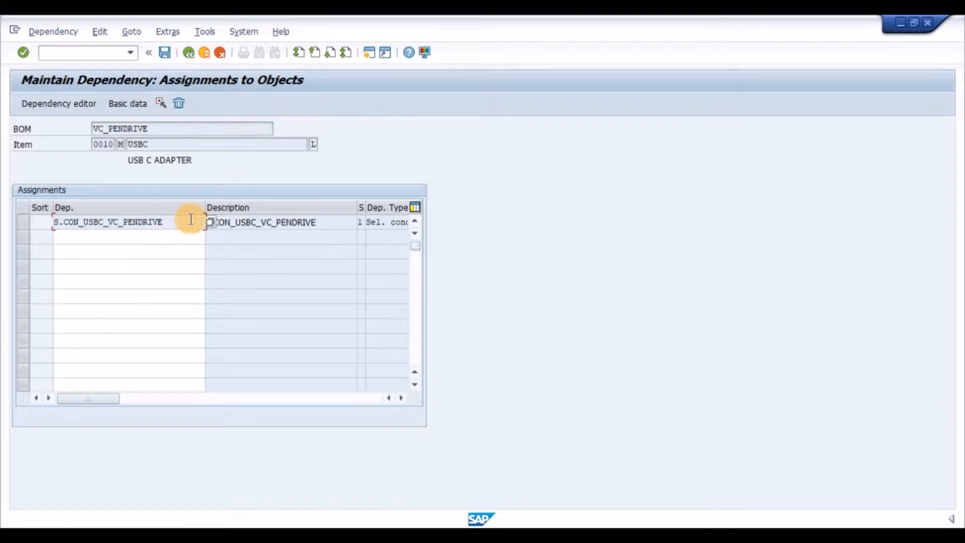
drag(190, 218, 54, 223)
click(193, 57)
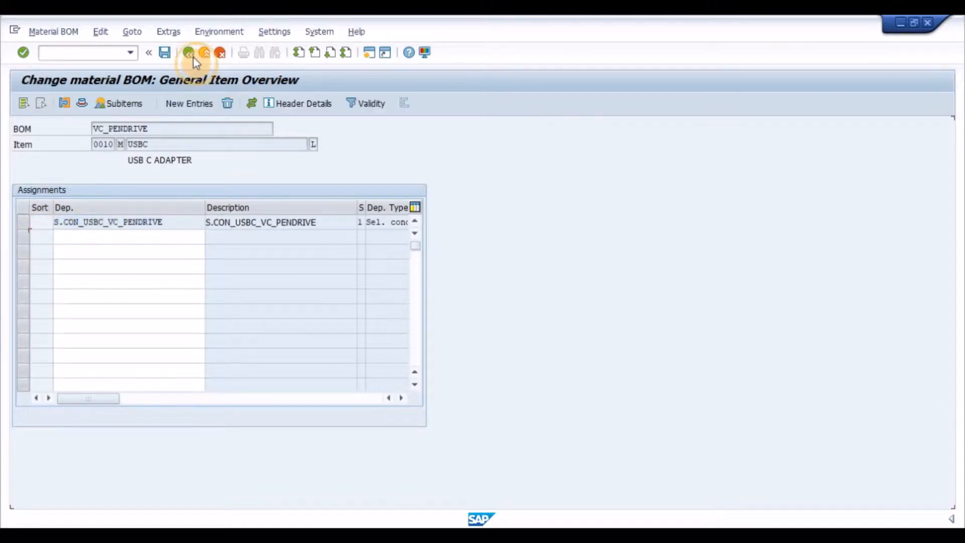
- Review the selection condition assigned to BOM item 0020 (USBH), return to the item overview, and save the BOM
click(25, 253)
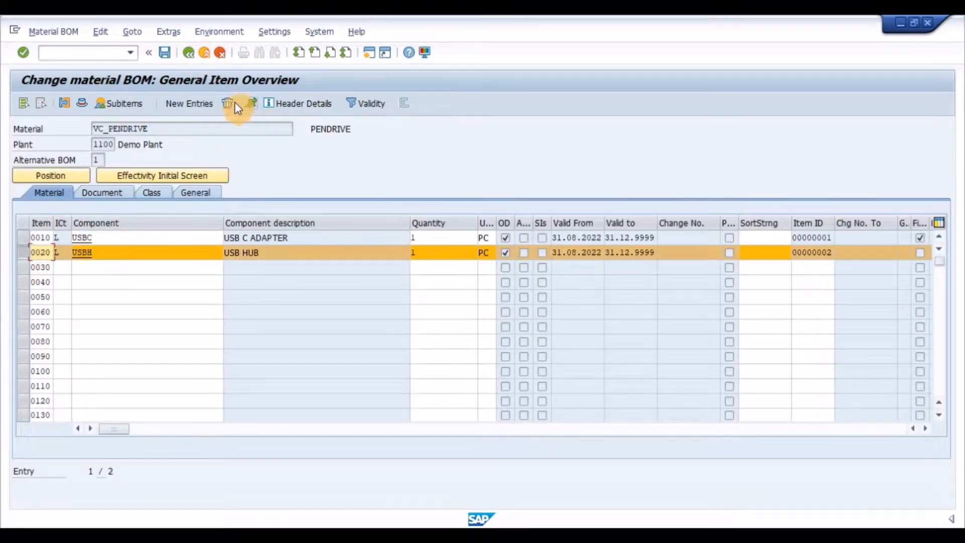
click(251, 104)
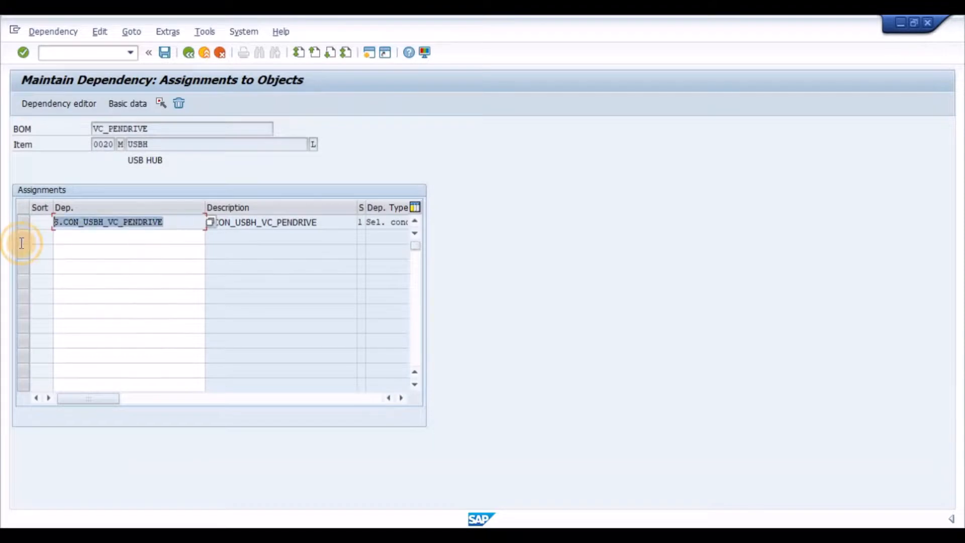
click(120, 239)
click(189, 52)
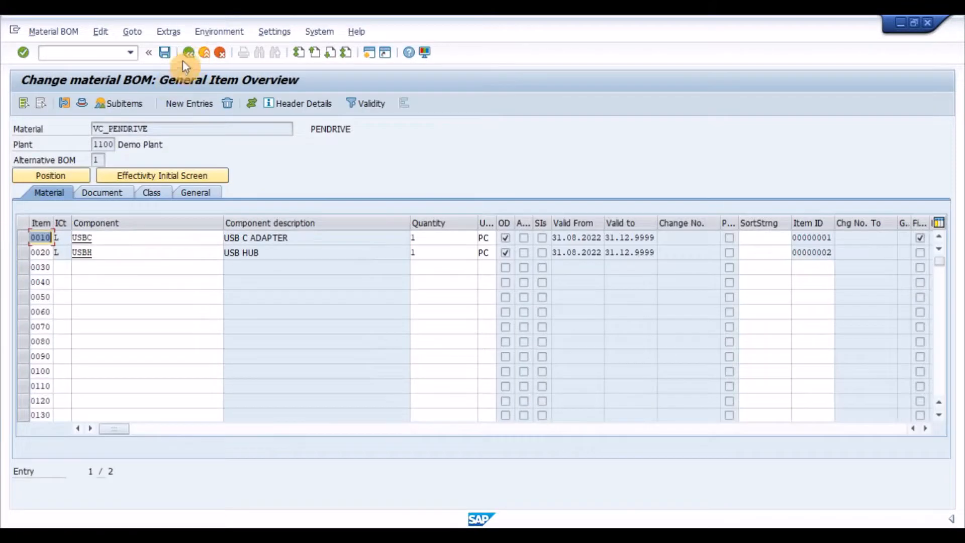
click(165, 53)
- Start a new sales order of type ZIOR for sales area 1100 / 11 / 00 and fill in the sold-to party's customer number
click(111, 53)
text(/NVA0)
key(Return)
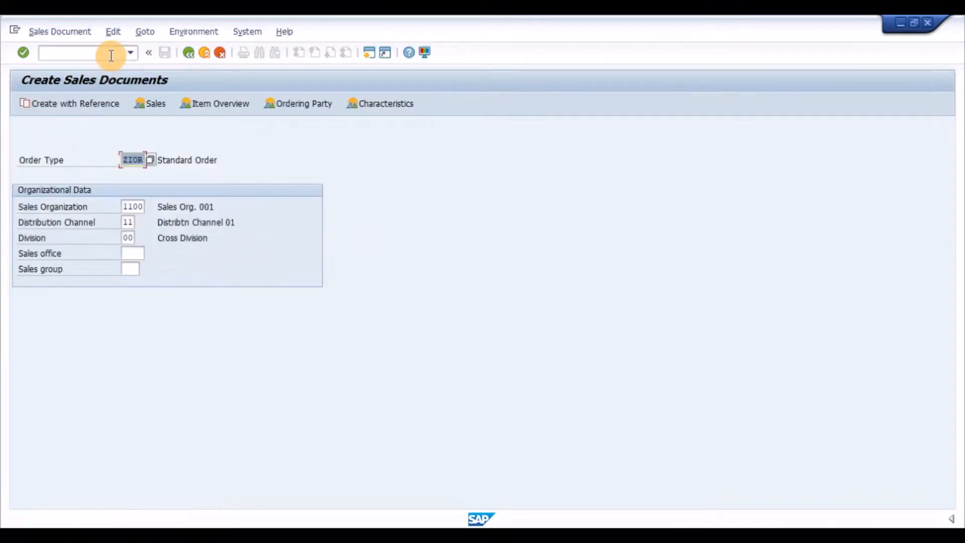
key(Return)
key(Down)
key(Return)
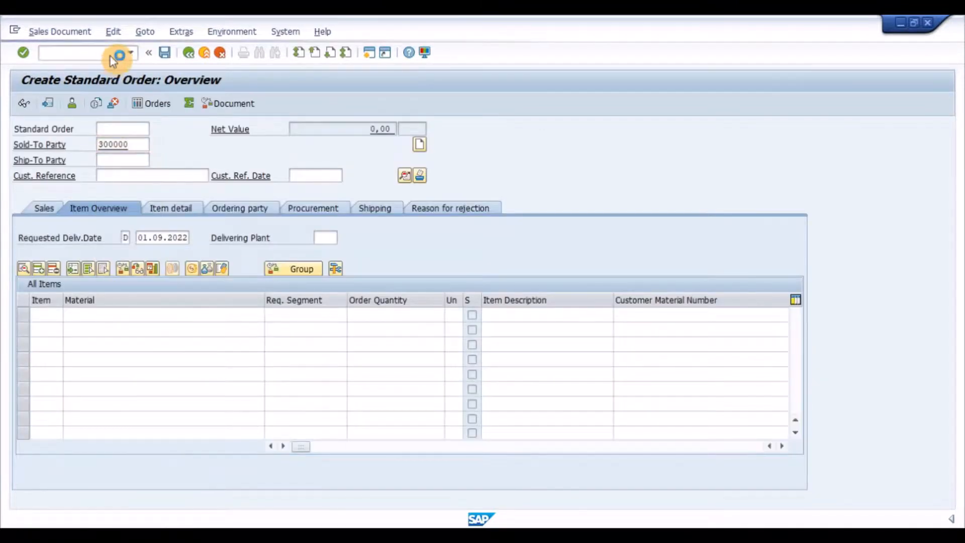
- Enter VC_PENDRIVE with quantity 1 as the order item and bring up its characteristic value assignment
key(Down)
key(Down)
key(Tab)
key(Tab)
text(1)
key(Return)
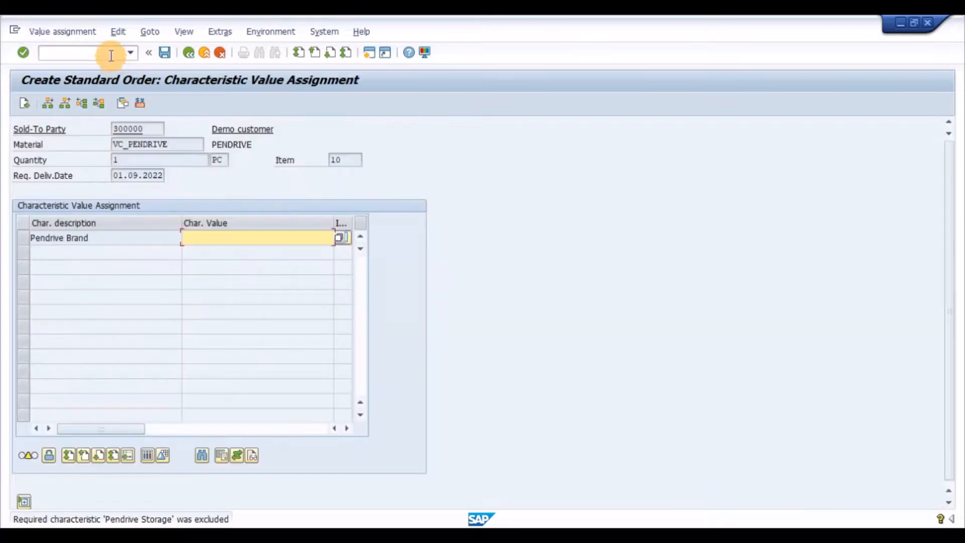
- Assign SAMSUNG as the Pendrive Brand and SMG64 (SAMSUNG 64 GB) as the Pendrive Storage
key(F4)
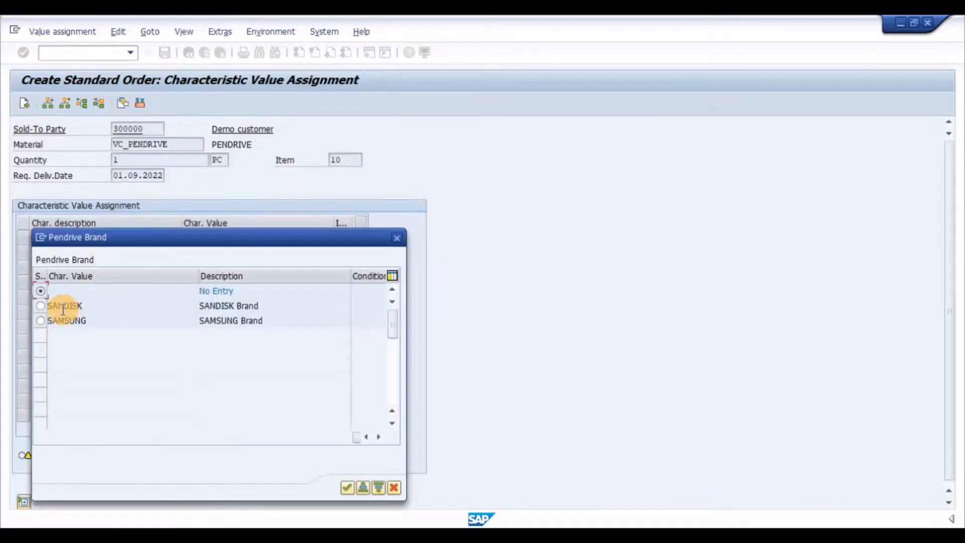
click(40, 320)
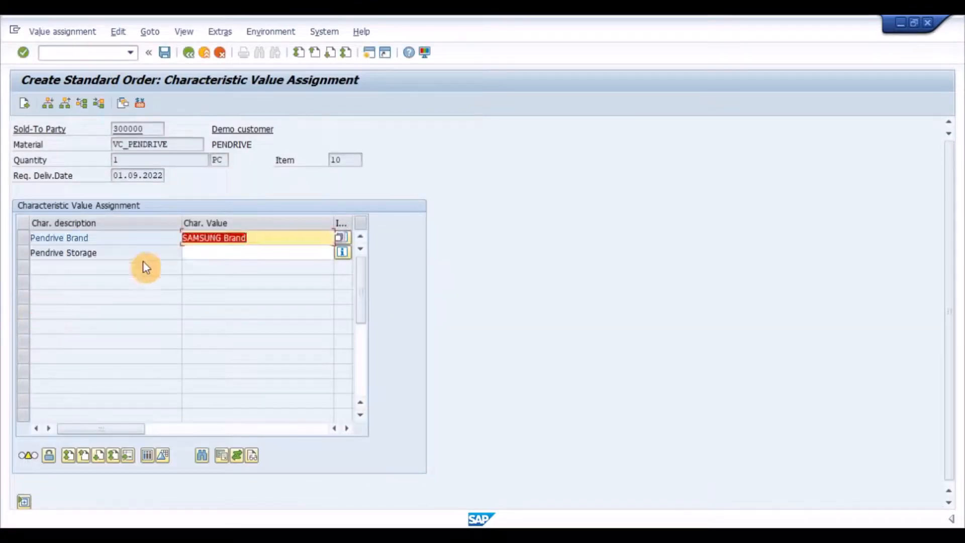
click(201, 252)
key(F4)
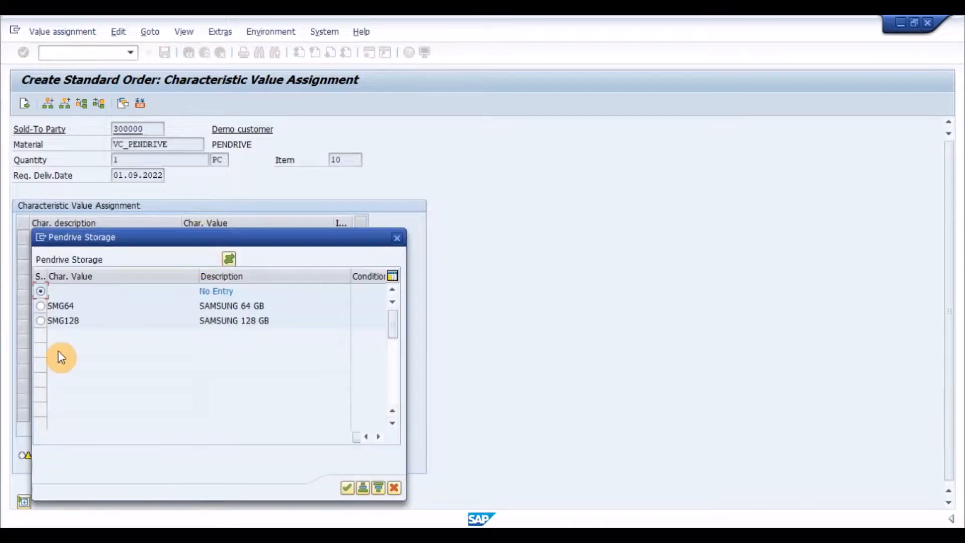
click(40, 306)
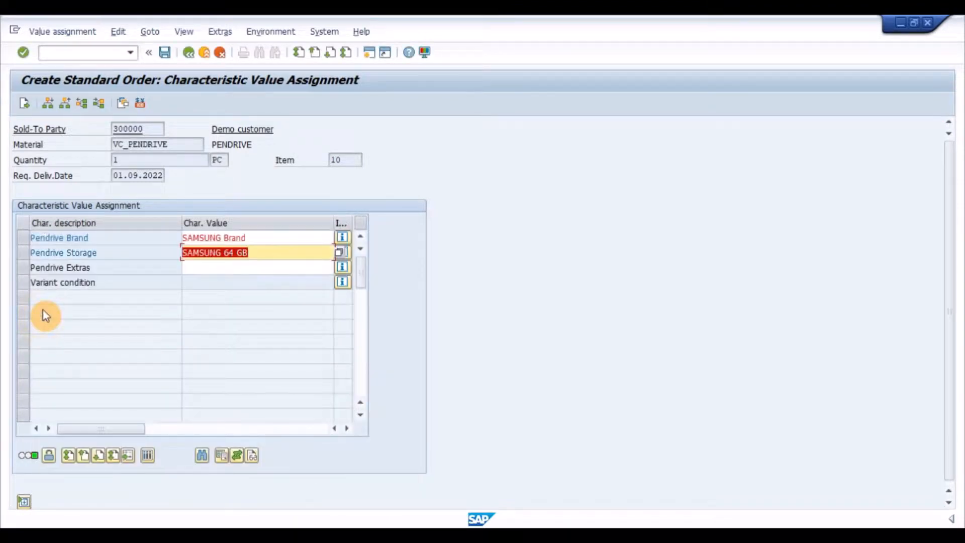
- Assign USBC (USB C ADAPTER) as Pendrive Extras, return to the order's item overview, and examine the pendrive's sub-item
click(201, 268)
key(F4)
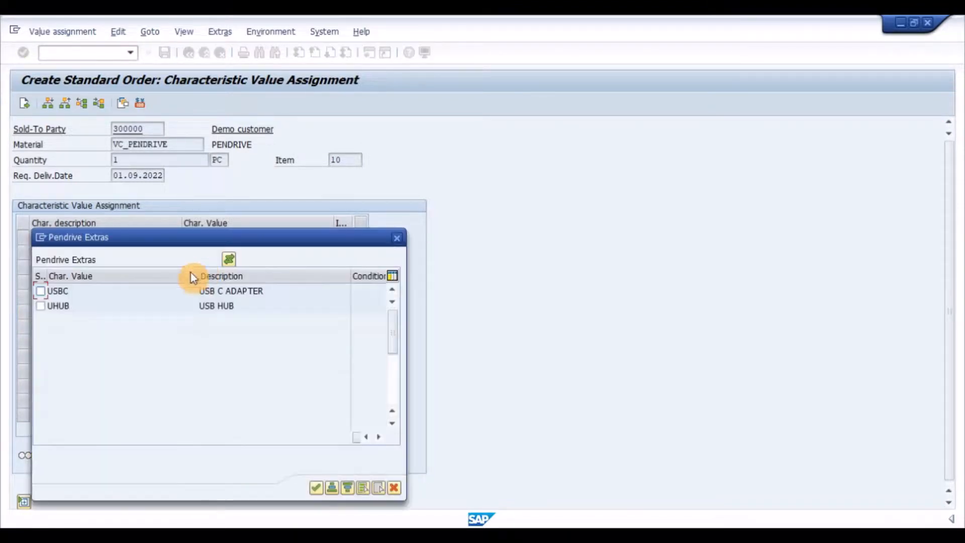
click(315, 488)
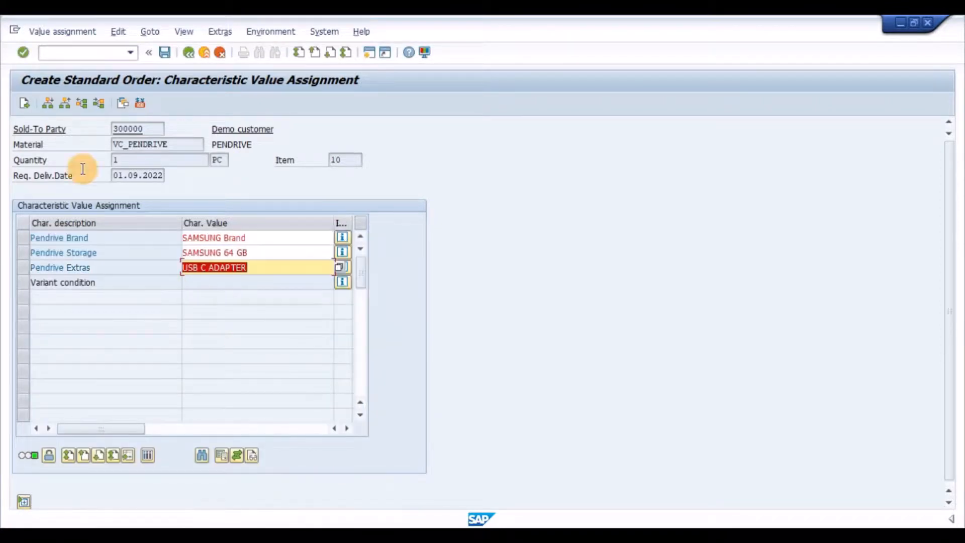
click(25, 103)
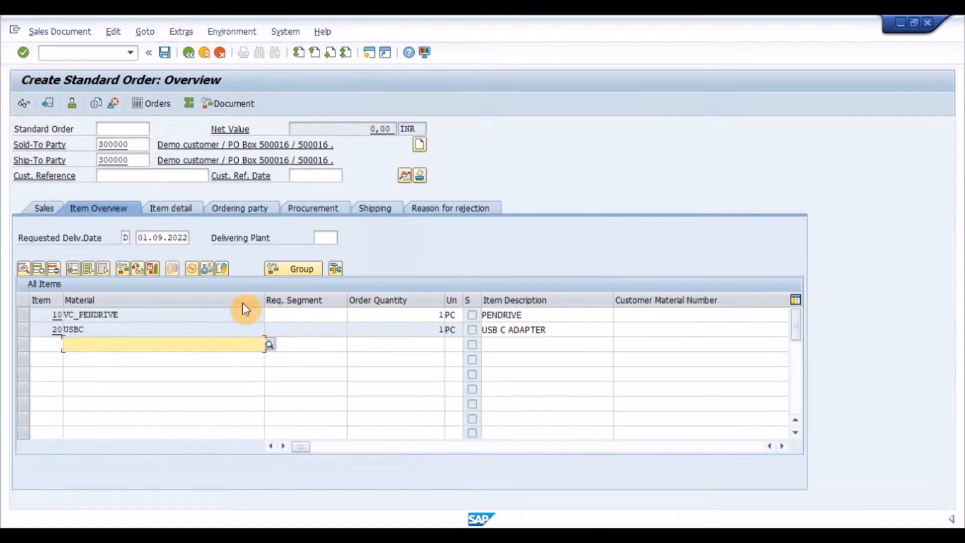
drag(141, 331, 46, 332)
click(133, 331)
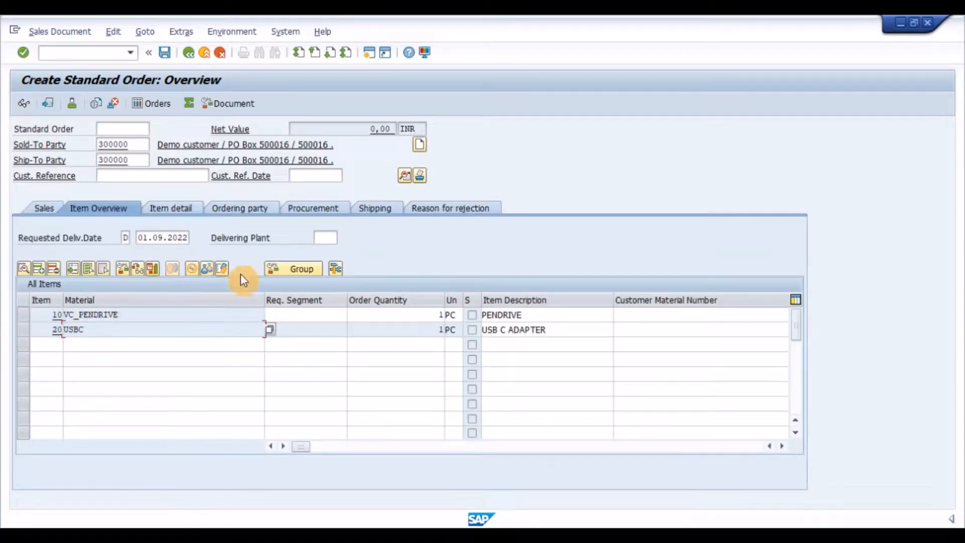
- Reopen the pendrive item's configuration, assign both USBC and UHUB as Pendrive Extras, and return to the order's item overview
click(225, 268)
key(Return)
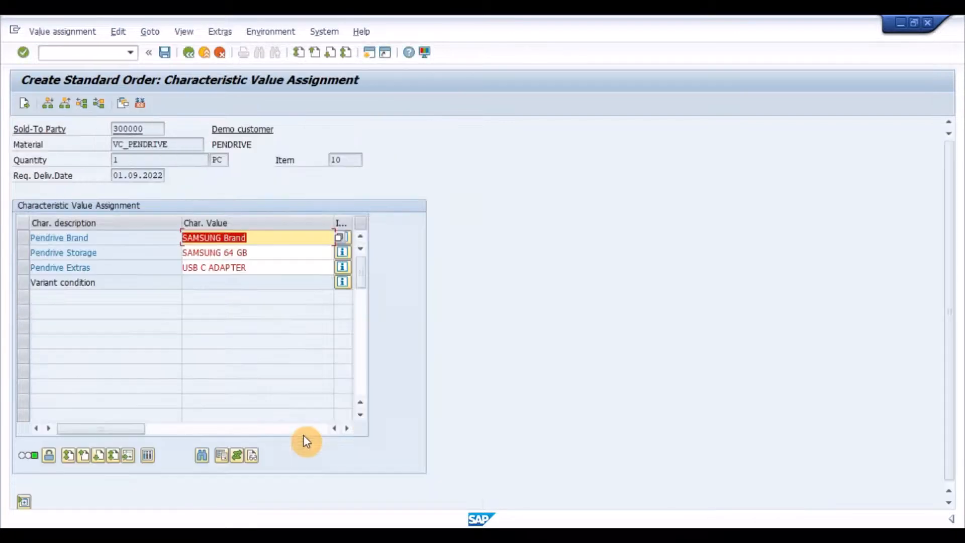
double_click(262, 267)
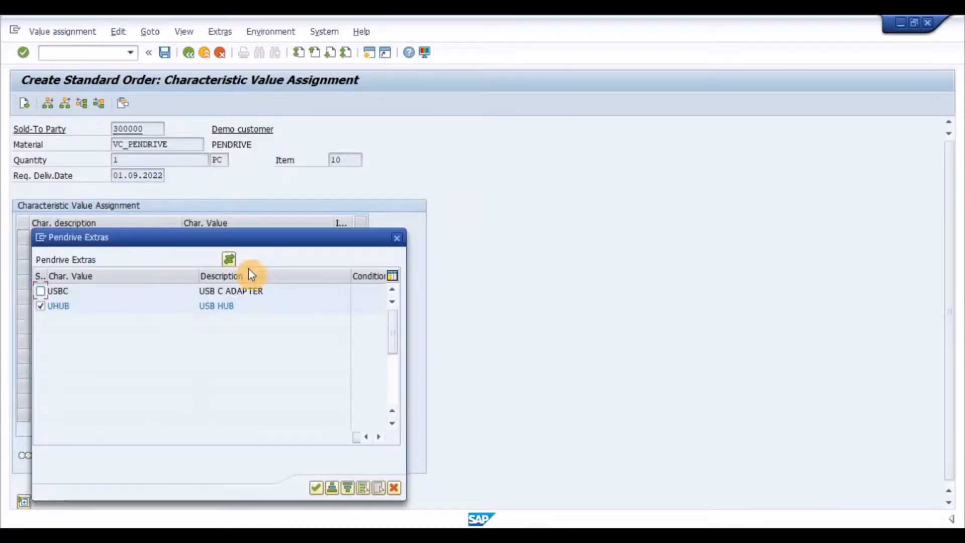
click(41, 294)
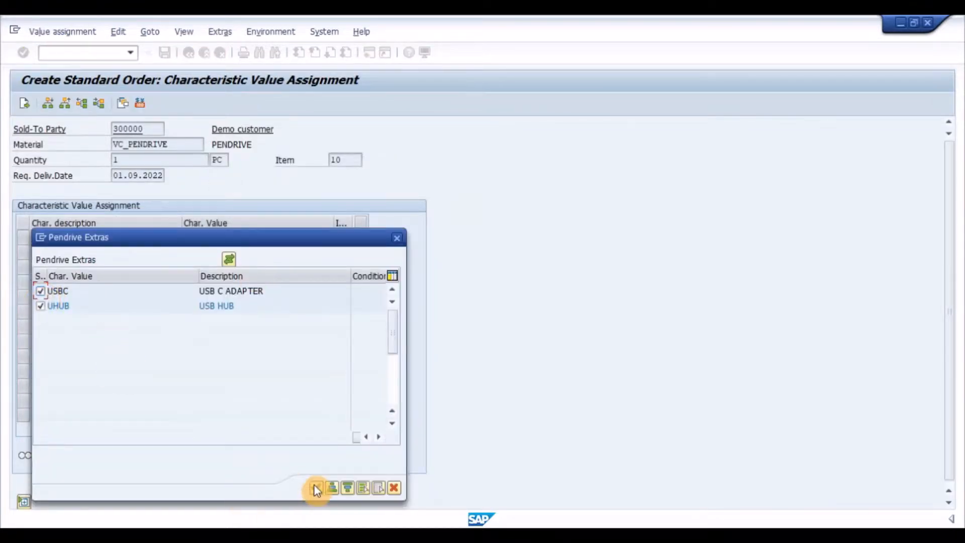
click(316, 487)
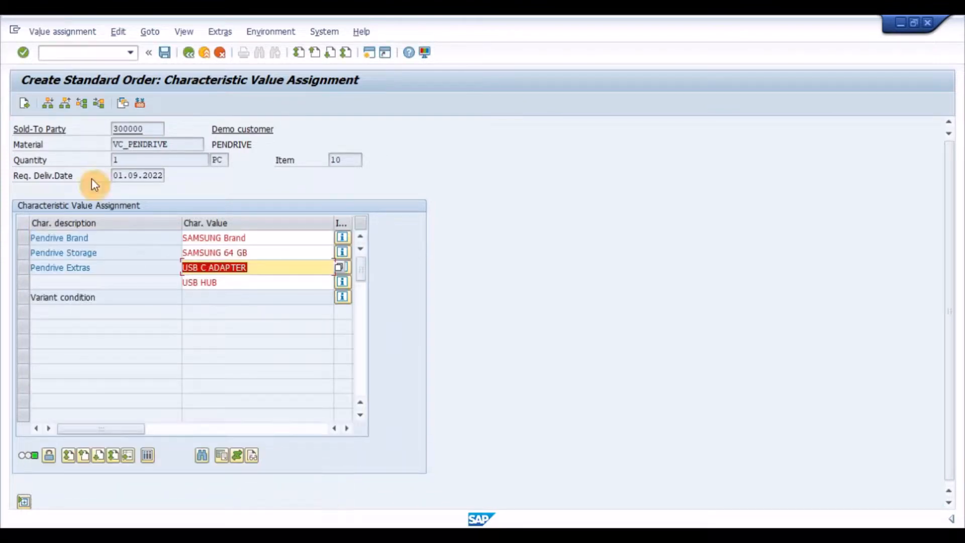
click(26, 106)
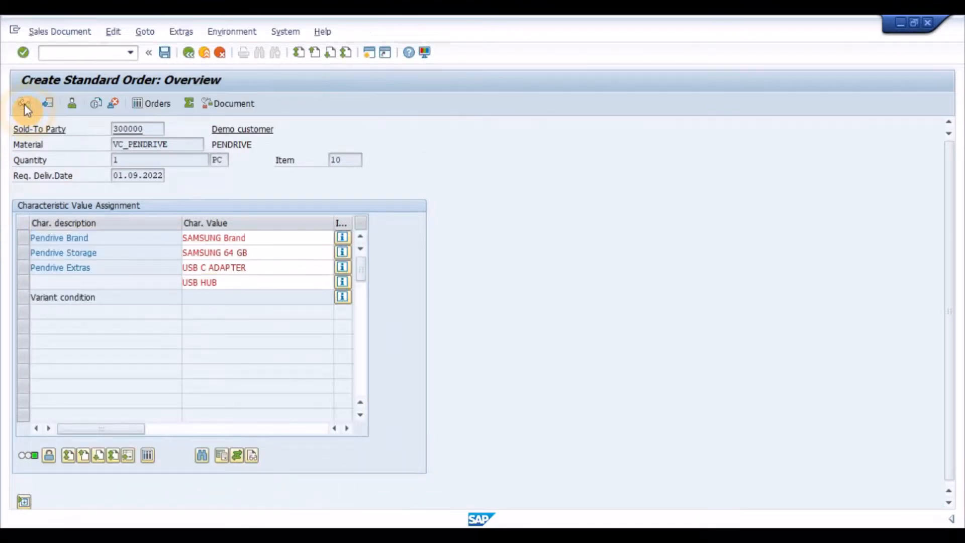
click(118, 344)
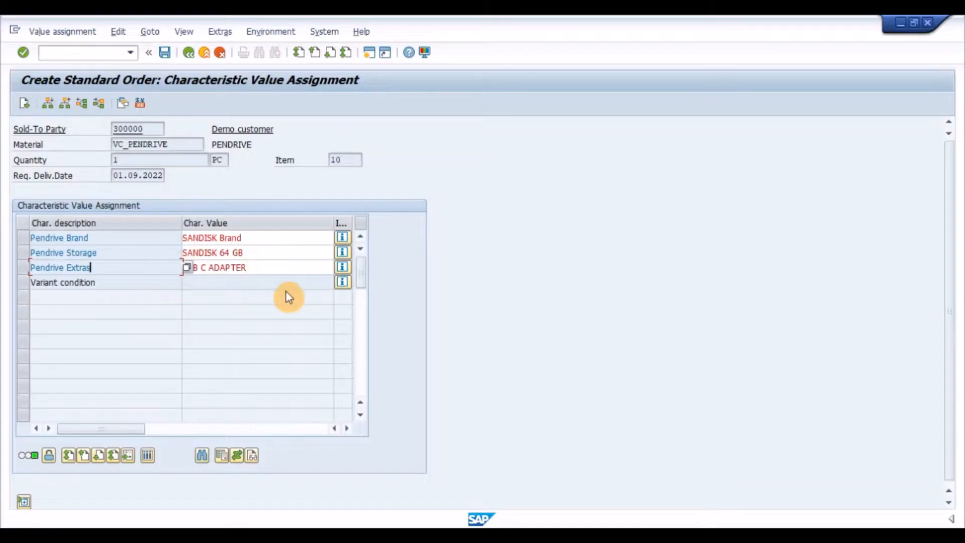
- Leave the order's configuration and open the dependency PROC_PENDRIVE_VARKEY for changing, checking its dependency type in the basic data
click(287, 283)
click(48, 52)
text(/NCU0)
key(Return)
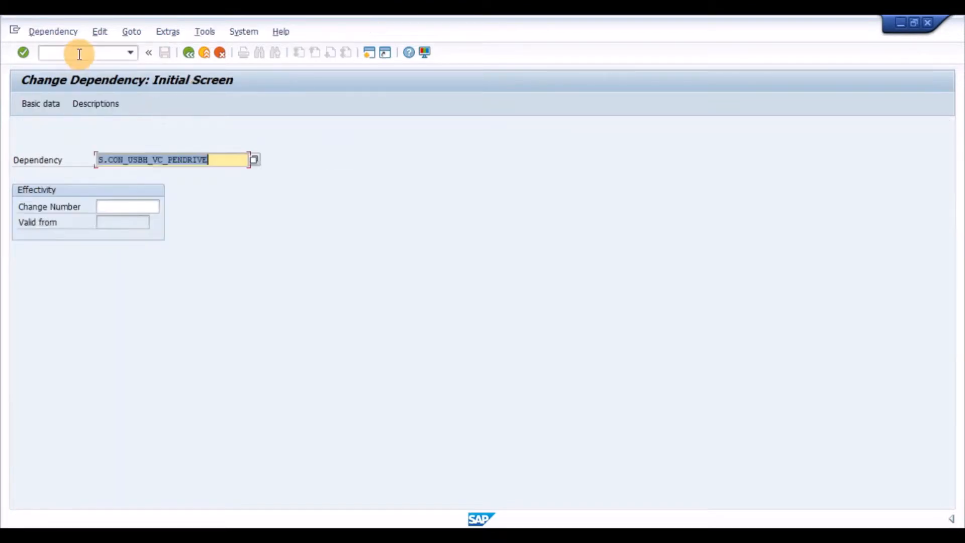
key(BackSpace)
key(Down)
key(Down)
key(Down)
key(Down)
key(Down)
key(Down)
key(Down)
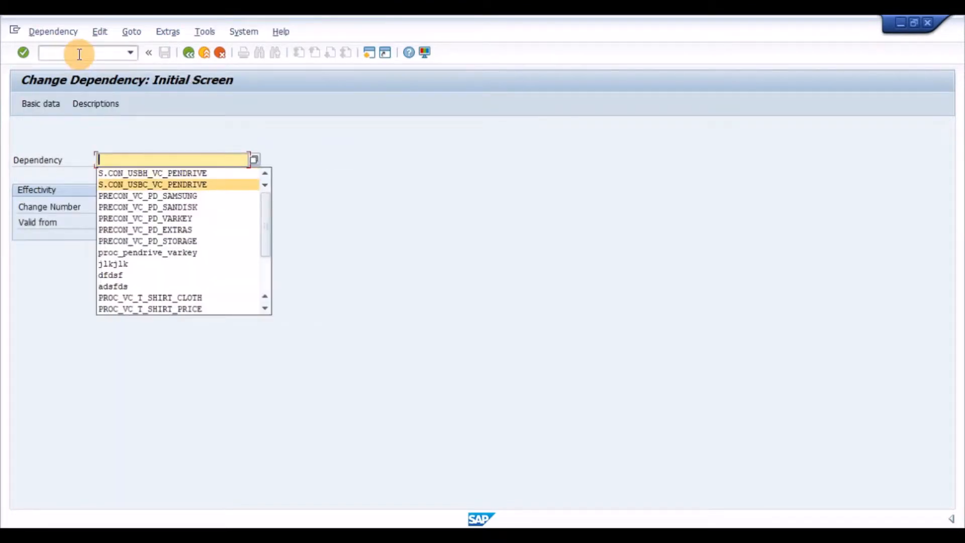
key(Down)
key(Return)
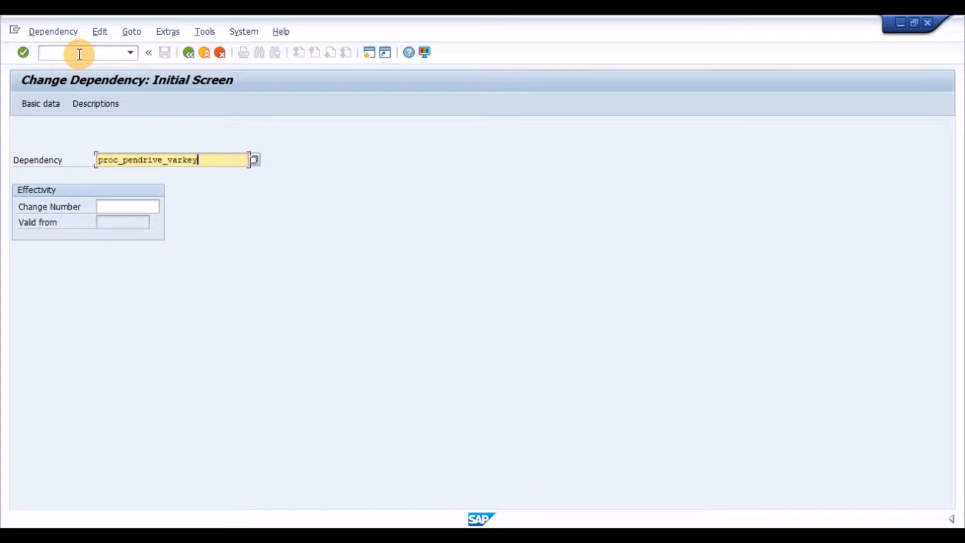
key(Return)
click(165, 283)
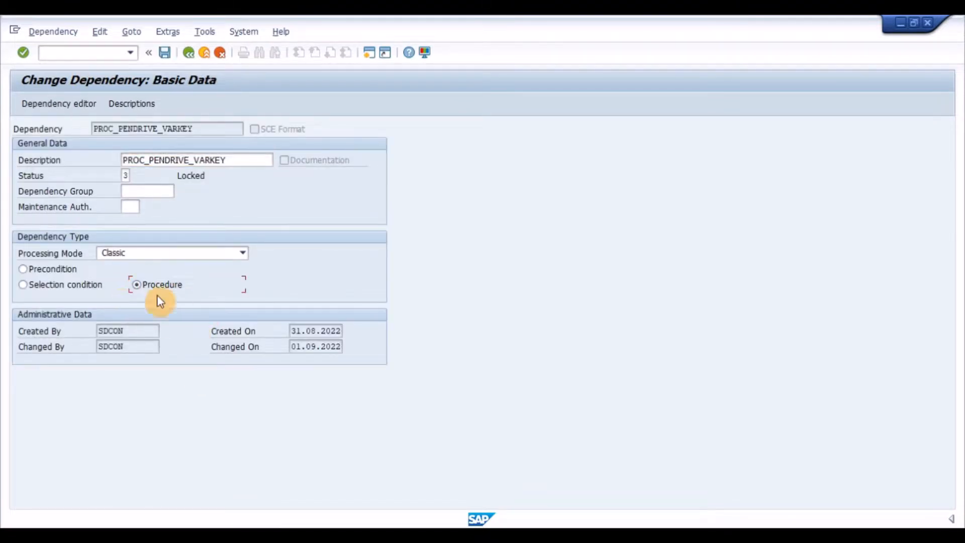
- Edit the procedure's source code: remove the line $SELF.ZZVARKEY = ' ', uncomment $SELF.ZZVARKEY = VC_PD_STORAGE, and check the syntax
click(83, 104)
click(132, 177)
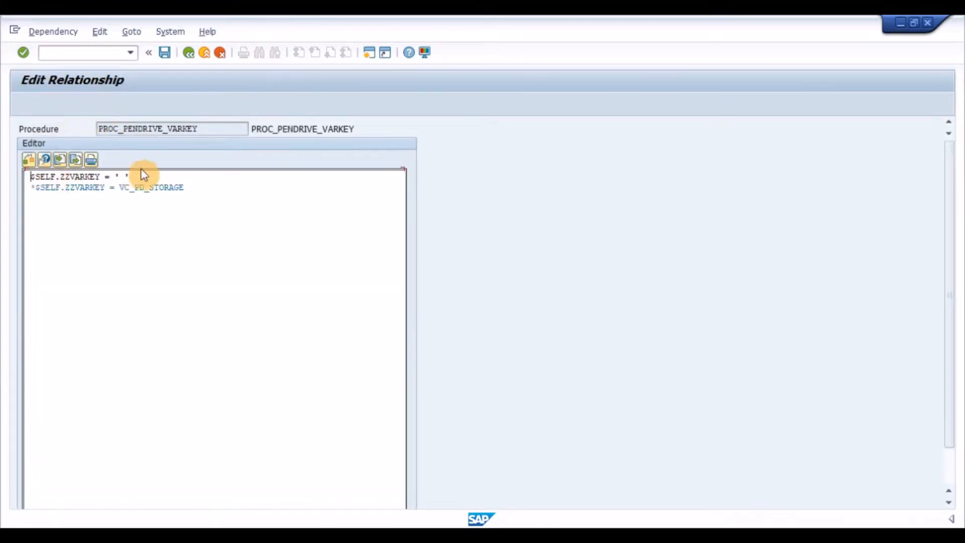
drag(133, 176, 6, 173)
key(Delete)
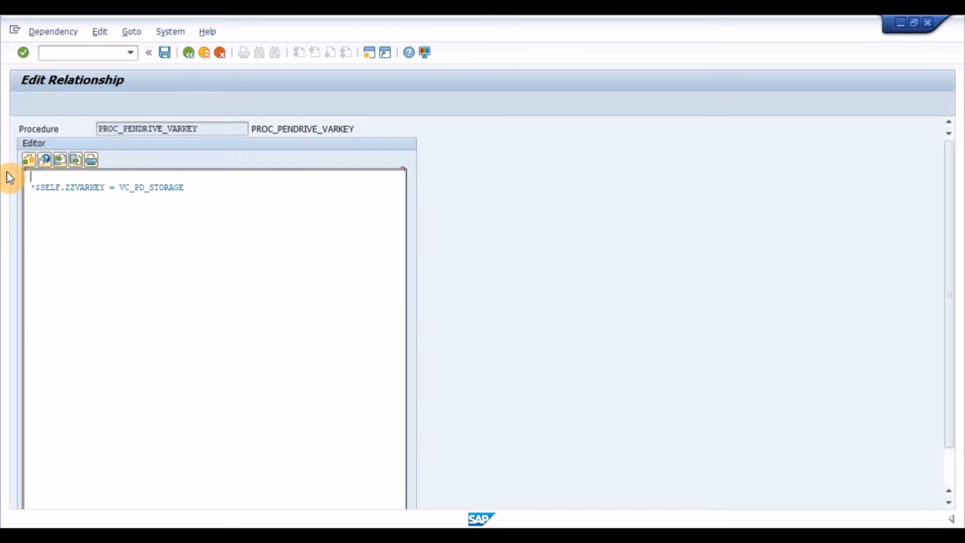
click(36, 187)
key(BackSpace)
key(BackSpace)
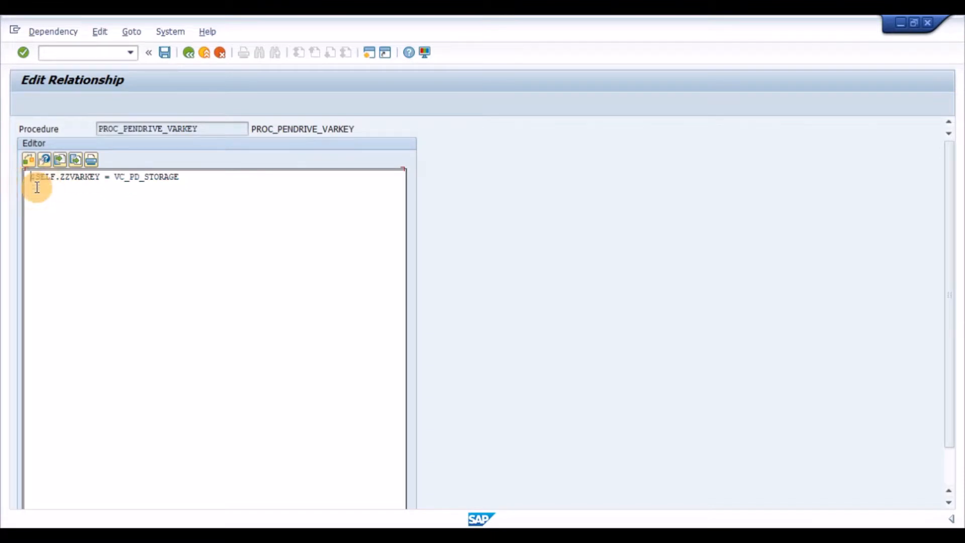
key(Return)
click(30, 162)
drag(60, 188, 31, 190)
click(51, 189)
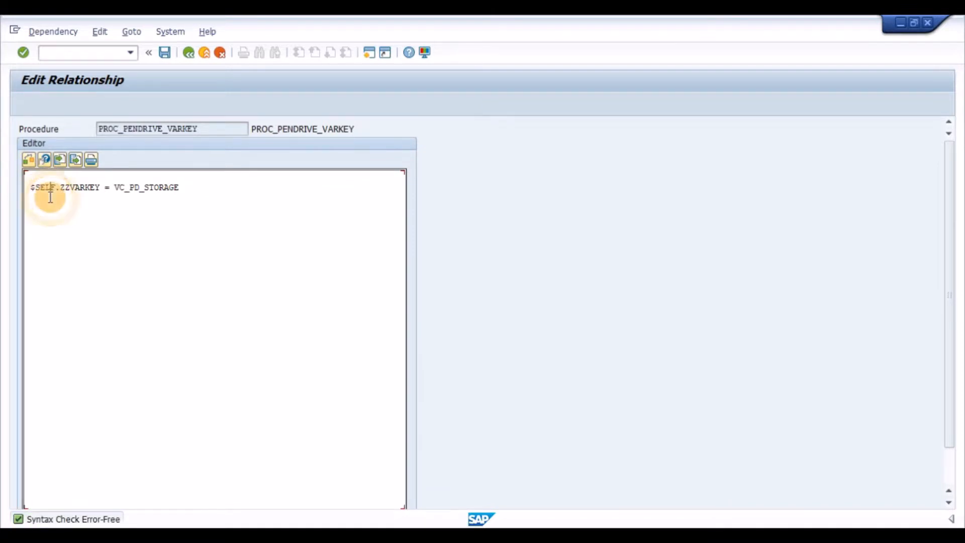
- Review the remaining code line, return to the basic data, set the procedure's status to 1 (Released), and save it
drag(186, 187, 56, 188)
click(120, 188)
click(103, 217)
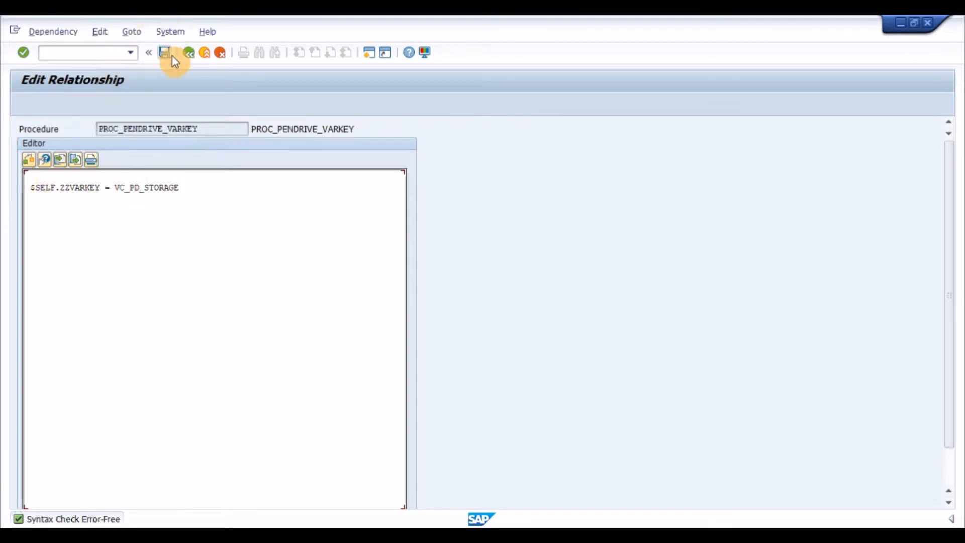
click(190, 53)
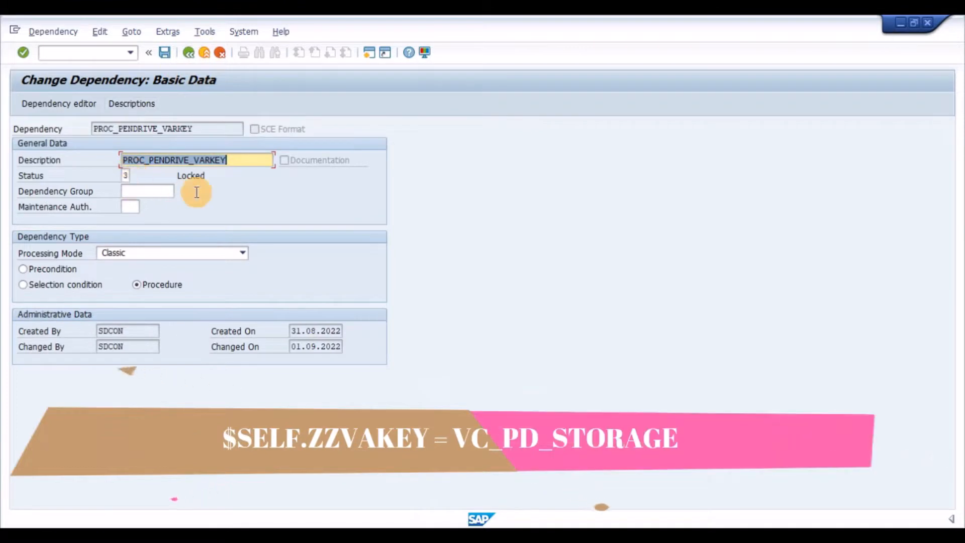
key(BackSpace)
text(1)
key(Return)
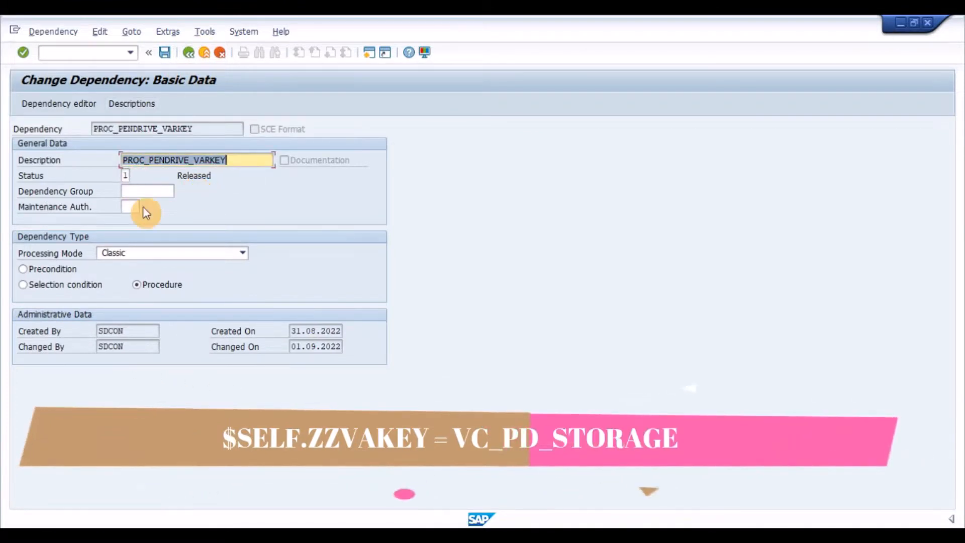
click(163, 52)
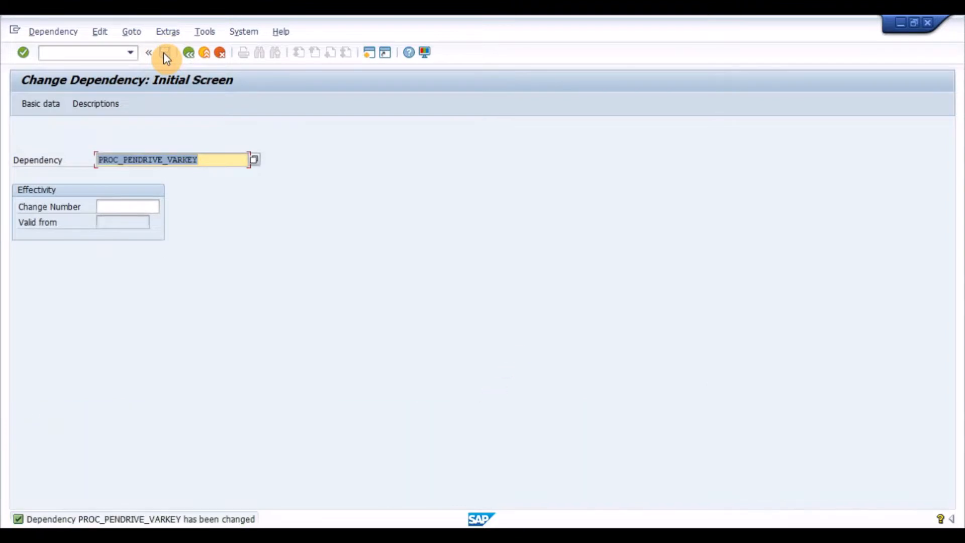
- Run transaction CU41 and open the configuration profile of material VC_PENDRIVE in change mode
click(105, 53)
text(/n)
key(Return)
text(d)
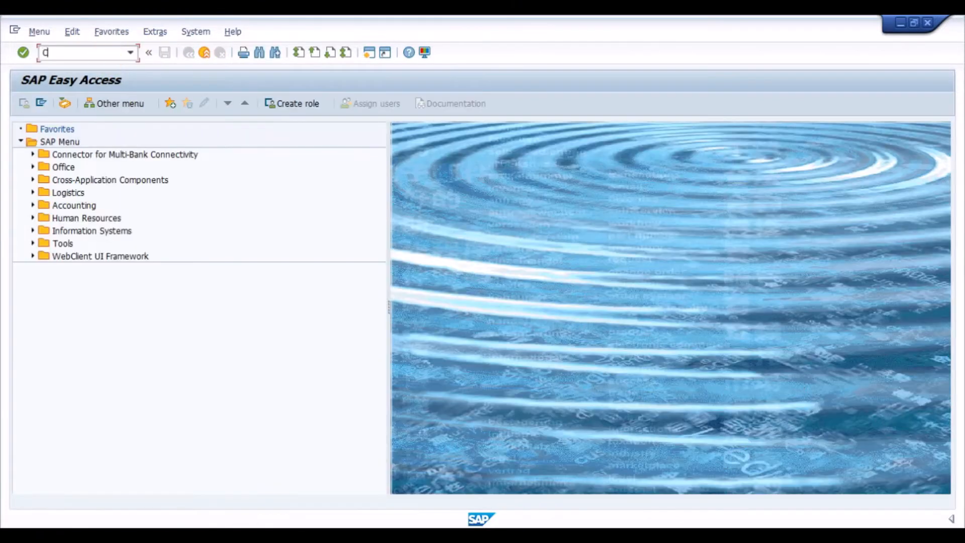
text(U41)
key(Return)
key(Return)
key(F10)
key(Down)
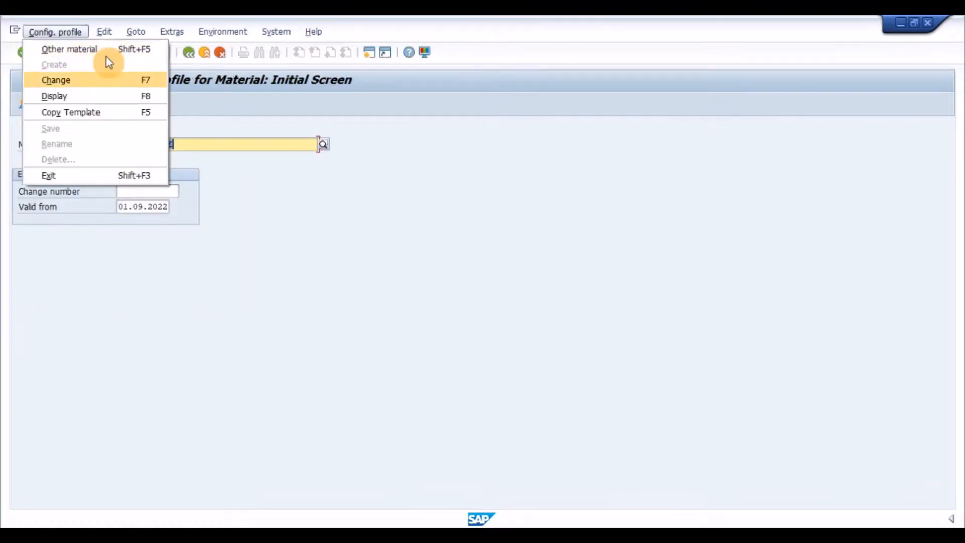
key(Return)
key(Return)
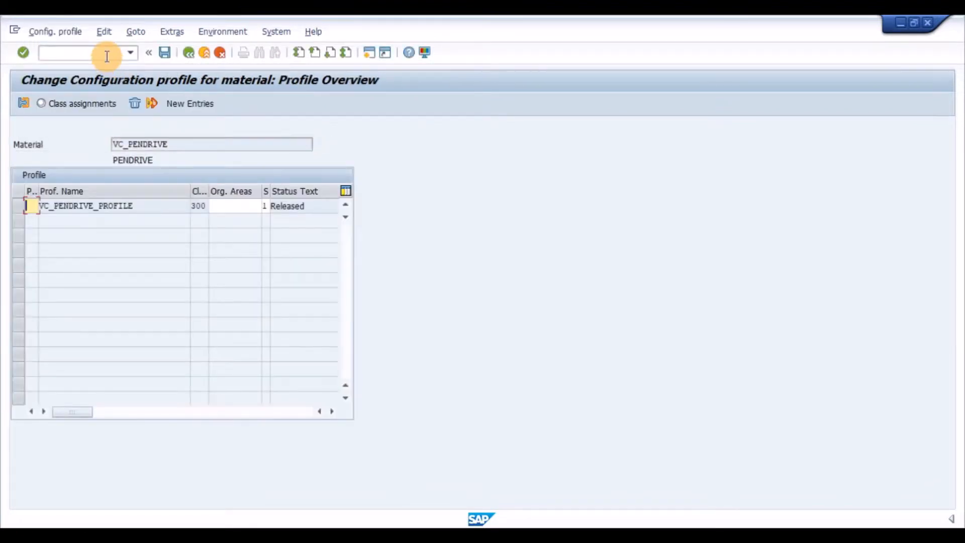
- Check that PROC_PENDRIVE_VARKEY is assigned in the dependencies of VC_PENDRIVE_PROFILE, and save the configuration profile
drag(149, 206, 59, 213)
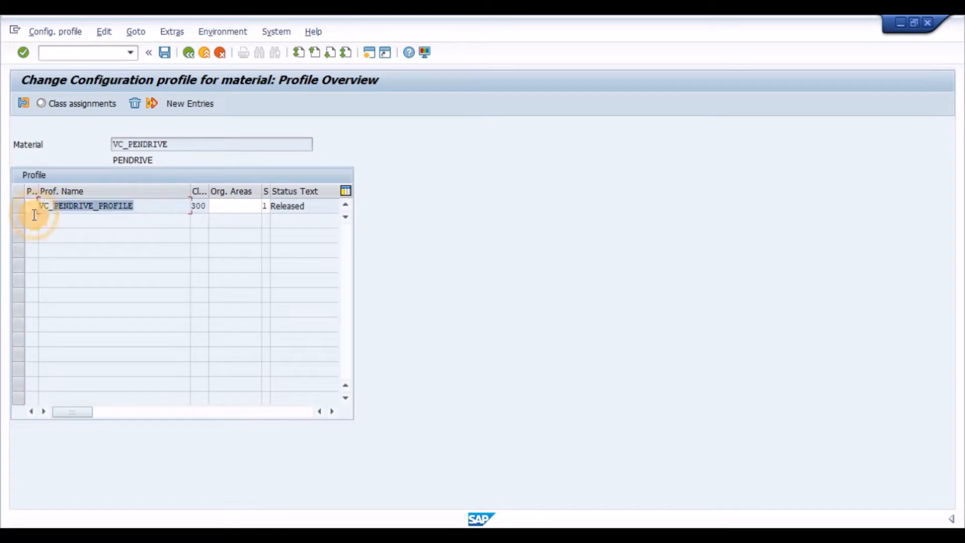
click(99, 207)
click(20, 207)
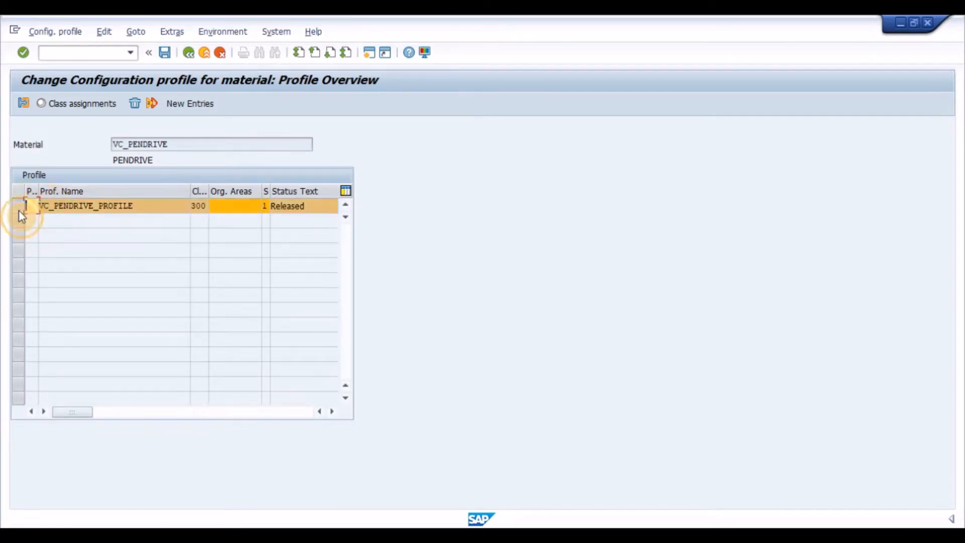
click(26, 108)
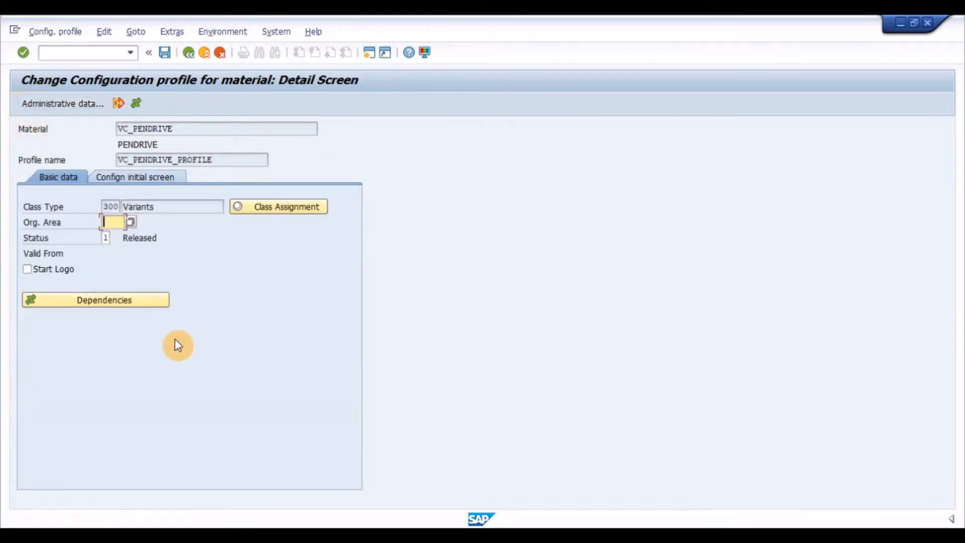
click(134, 104)
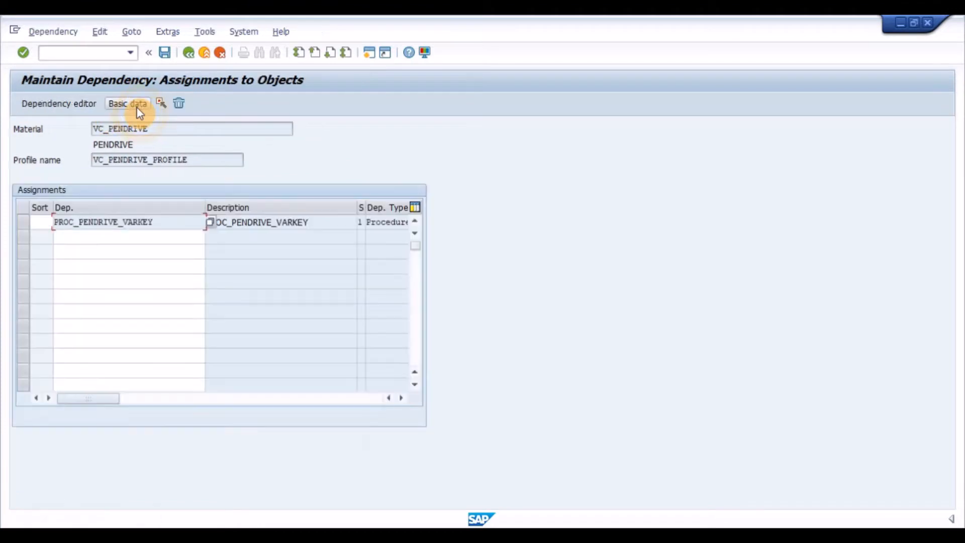
drag(170, 219, 47, 222)
click(174, 222)
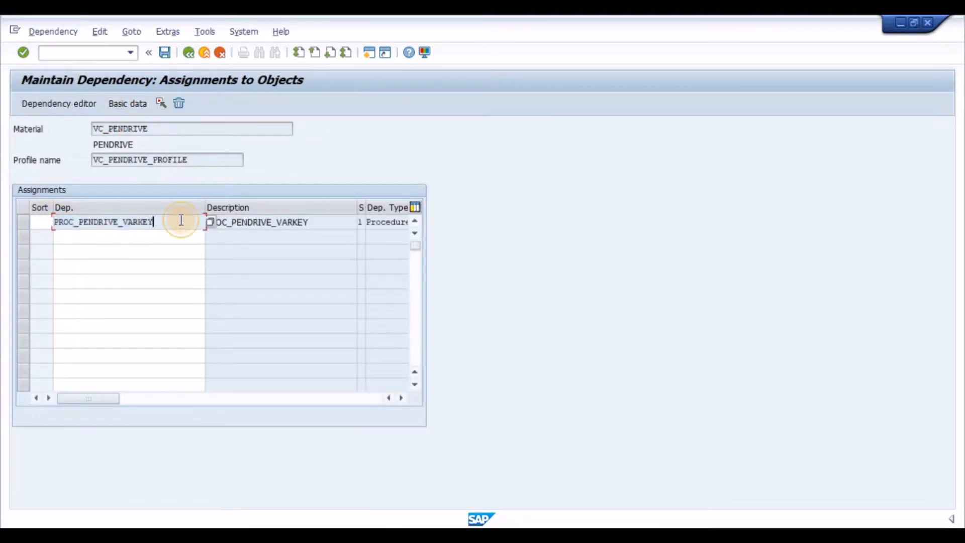
click(164, 51)
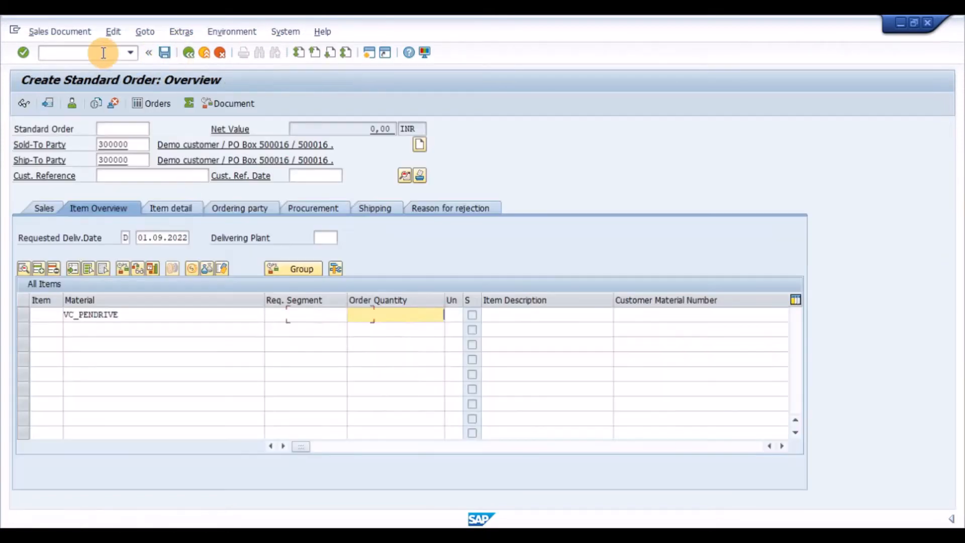
- Configure VC_PENDRIVE with quantity 1 in a new standard order, assigning SANDISK and SND64 (SANDISK 64 GB), and check the Variant condition
text(1)
key(Return)
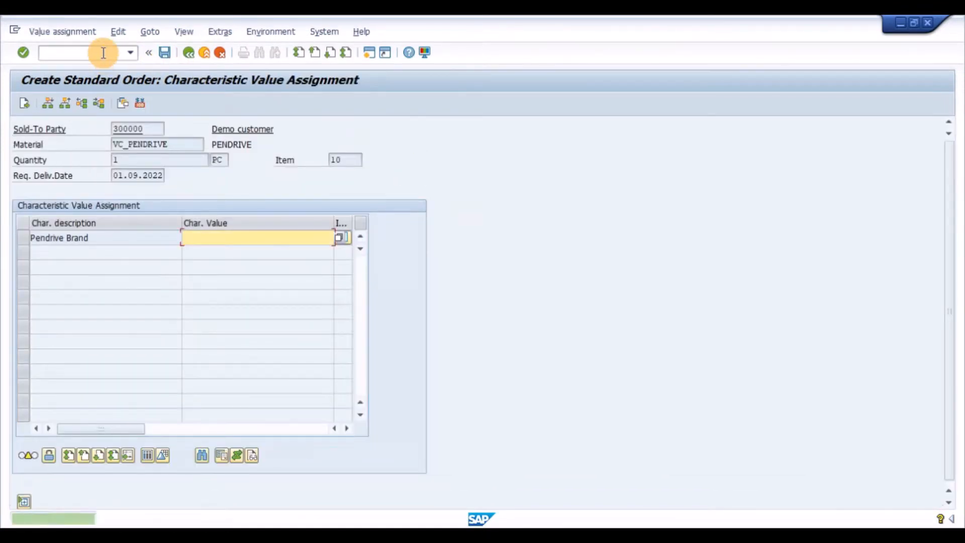
key(F4)
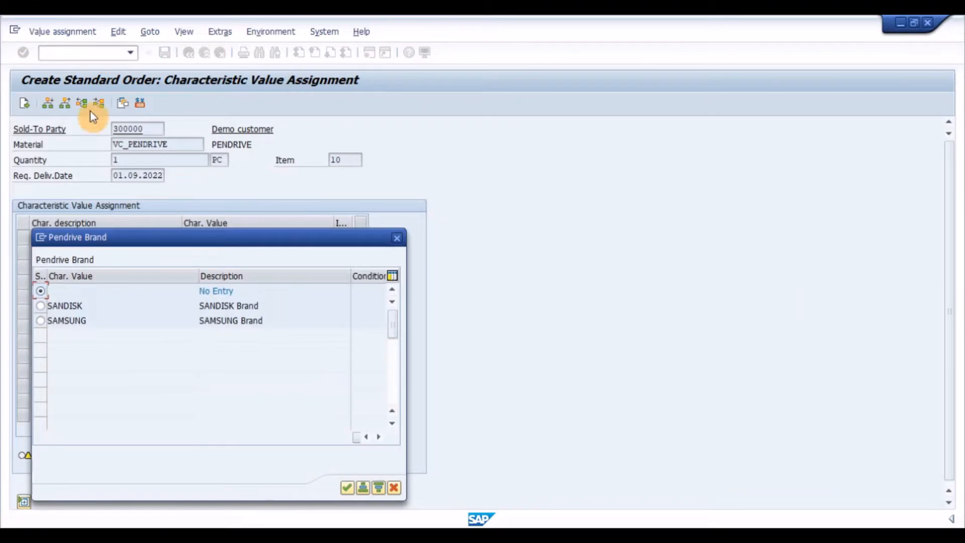
double_click(40, 306)
click(226, 253)
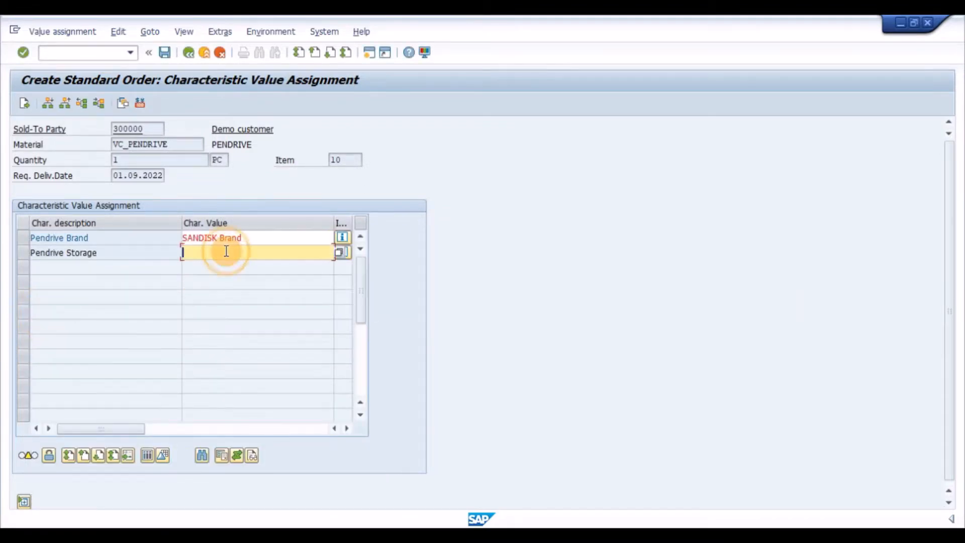
key(F4)
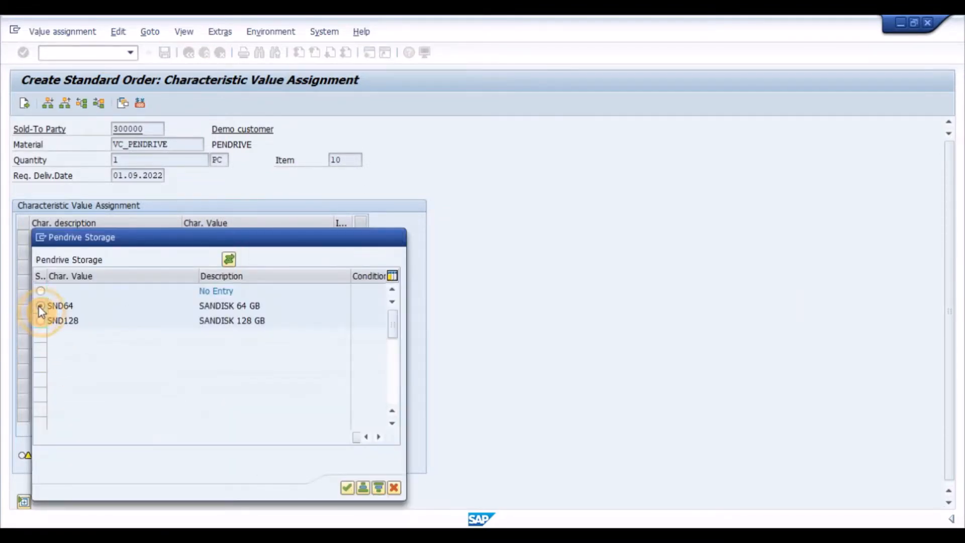
double_click(40, 306)
drag(234, 281, 168, 291)
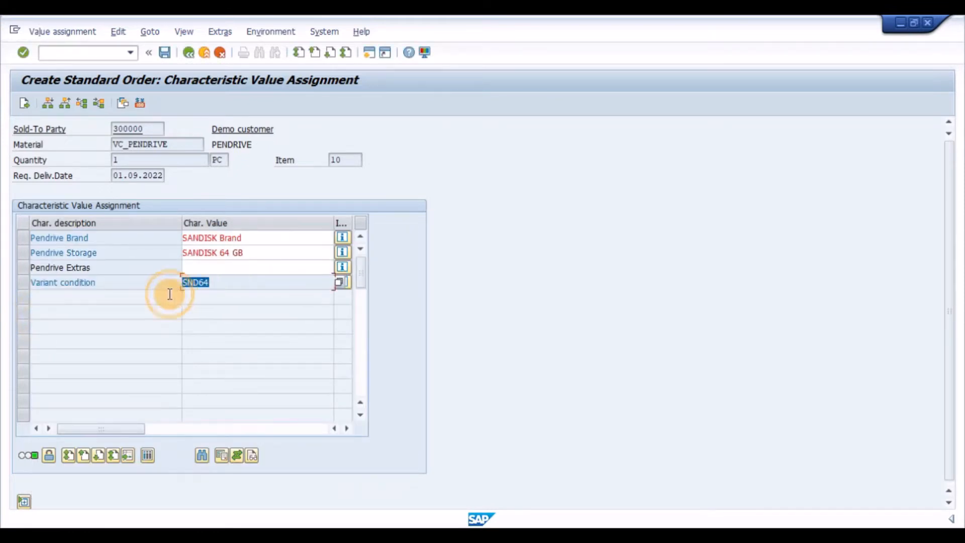
click(296, 278)
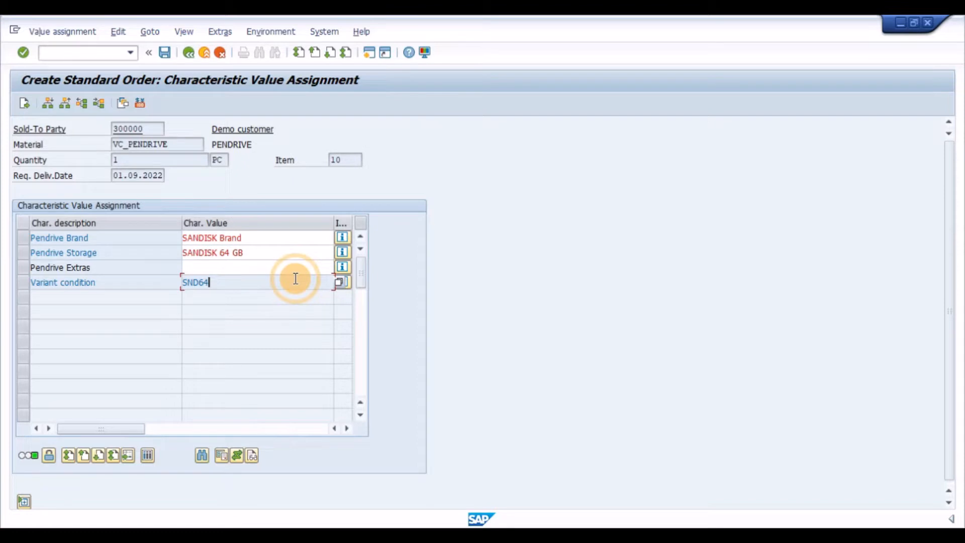
- Return to the order's item overview, display the pendrive item's conditions, and examine the VA00 variants access in the pricing analysis
key(F3)
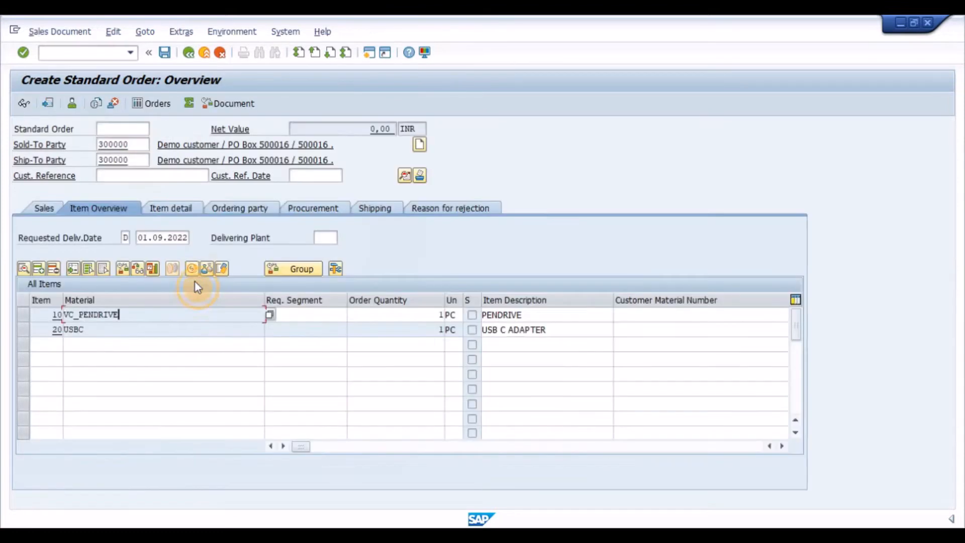
click(195, 269)
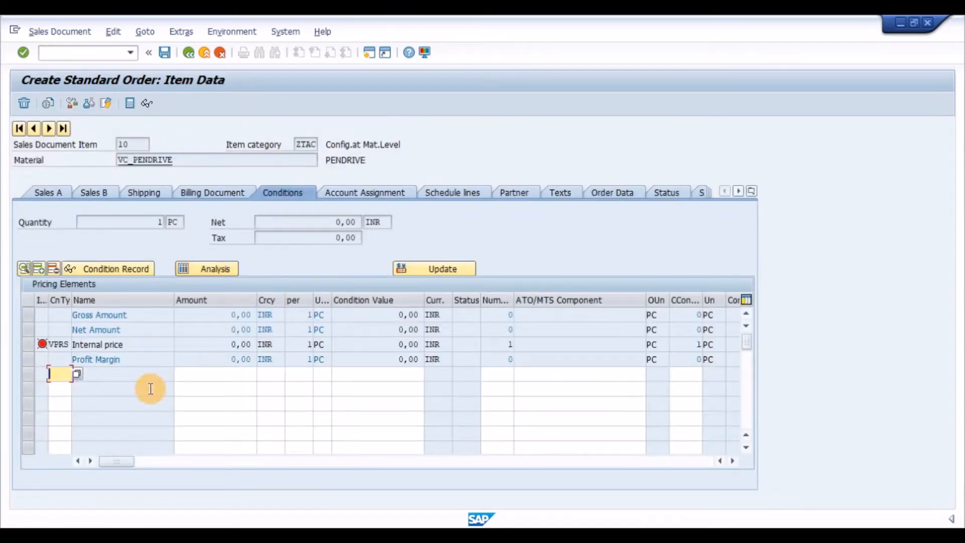
click(198, 271)
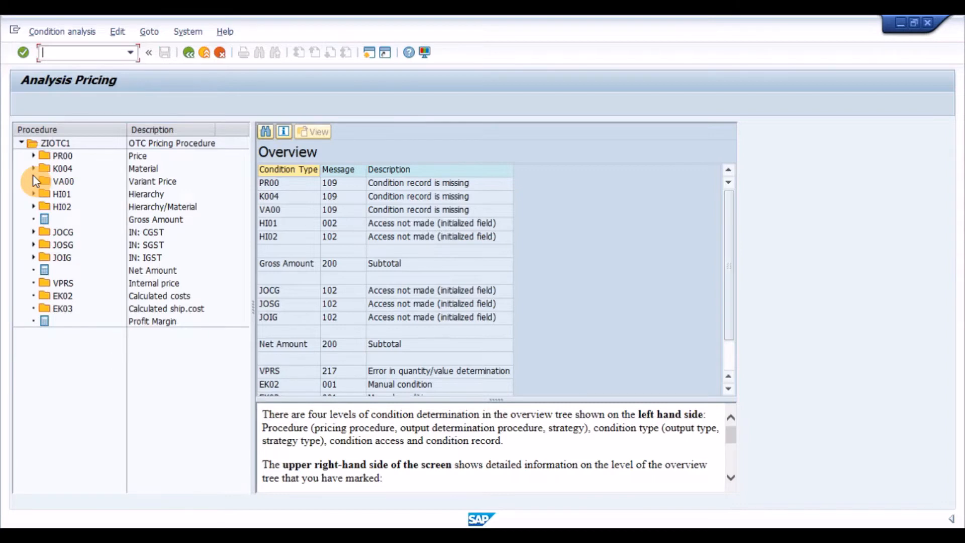
click(33, 179)
click(86, 198)
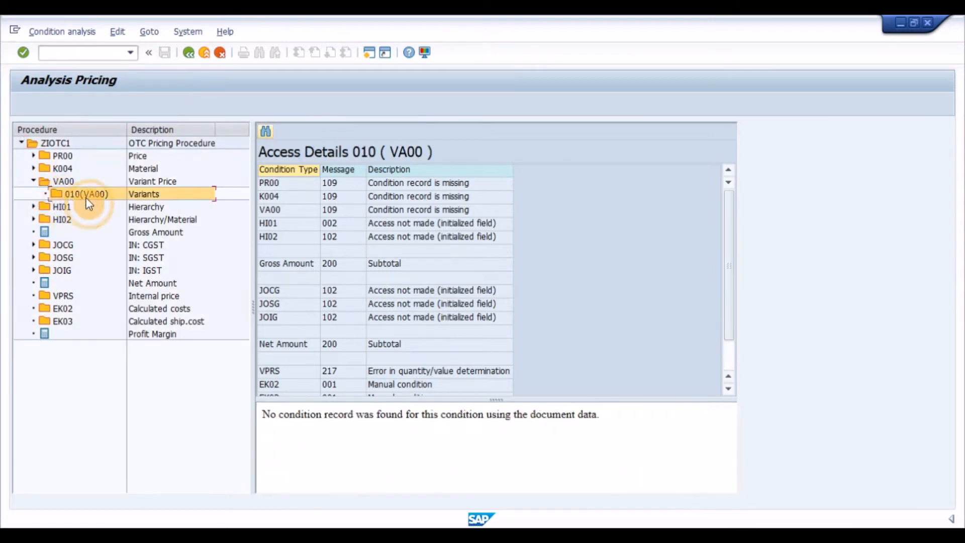
click(455, 282)
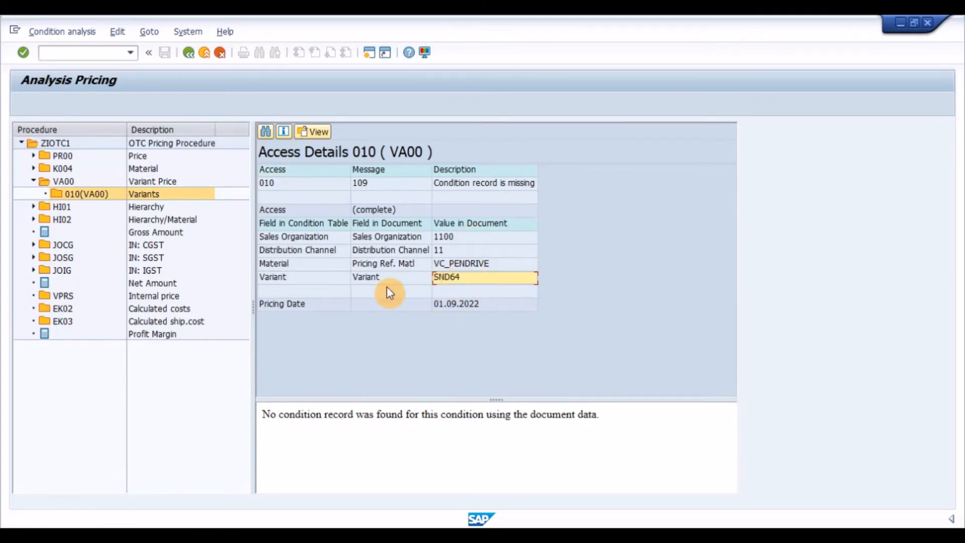
- Run transaction VK11, create a VA00 variant price record of 800 INR for variant SND64 of VC_PENDRIVE, and save it
click(106, 54)
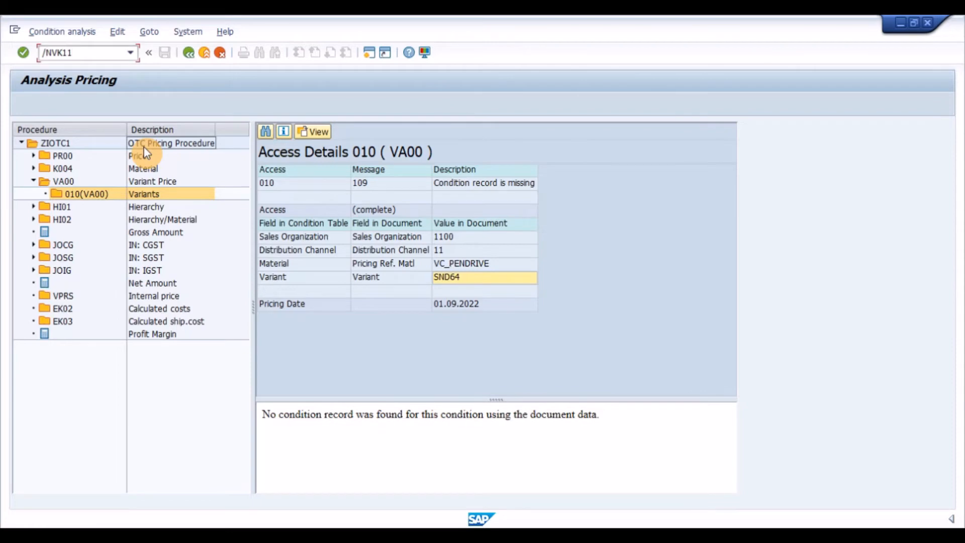
key(Return)
text(VA00)
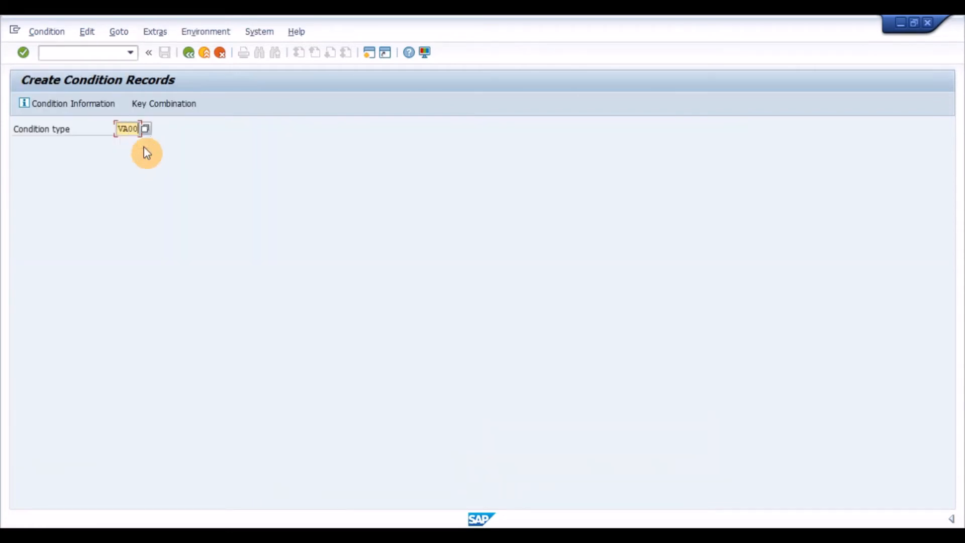
key(Return)
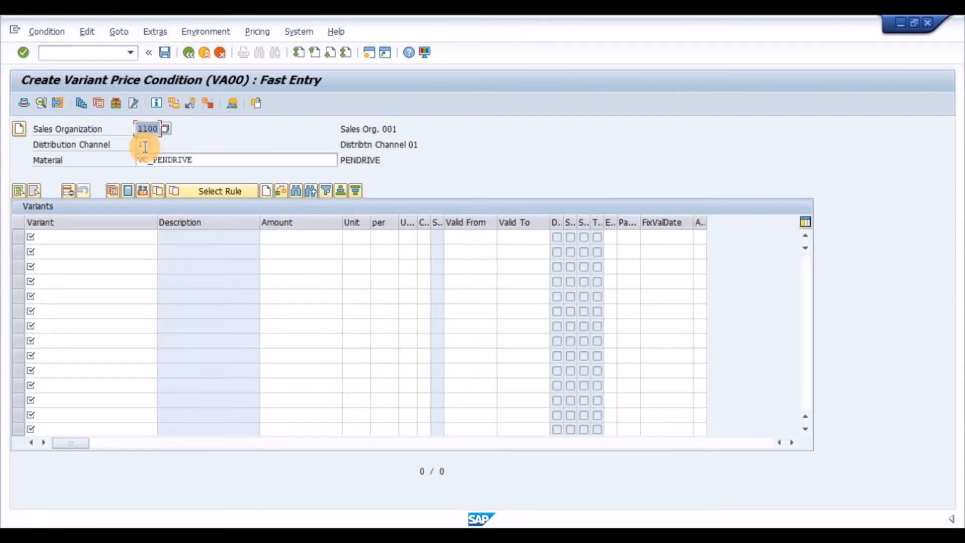
click(80, 237)
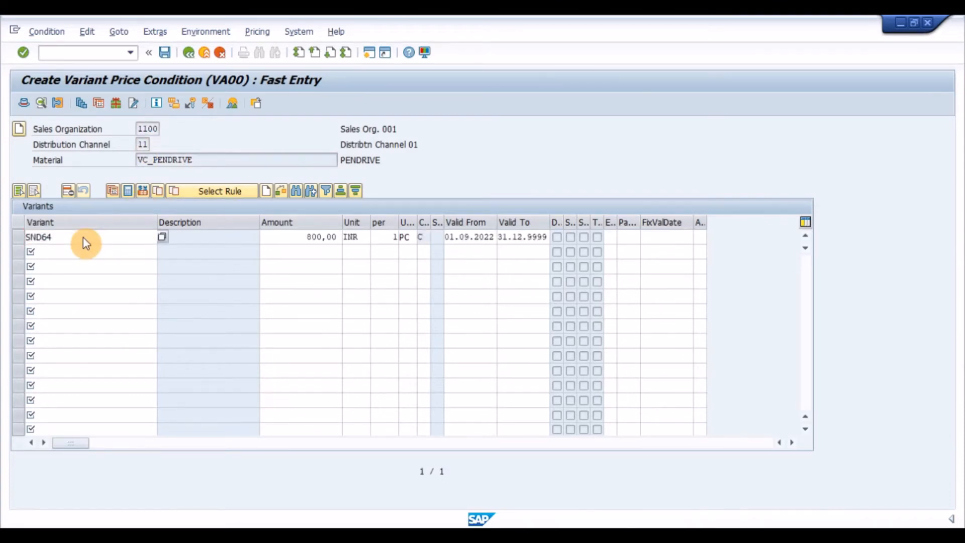
key(ctrl+s)
- Go back to a standard order with VC_PENDRIVE as item 10 and examine the VA00 variant price in its pricing conditions
click(97, 59)
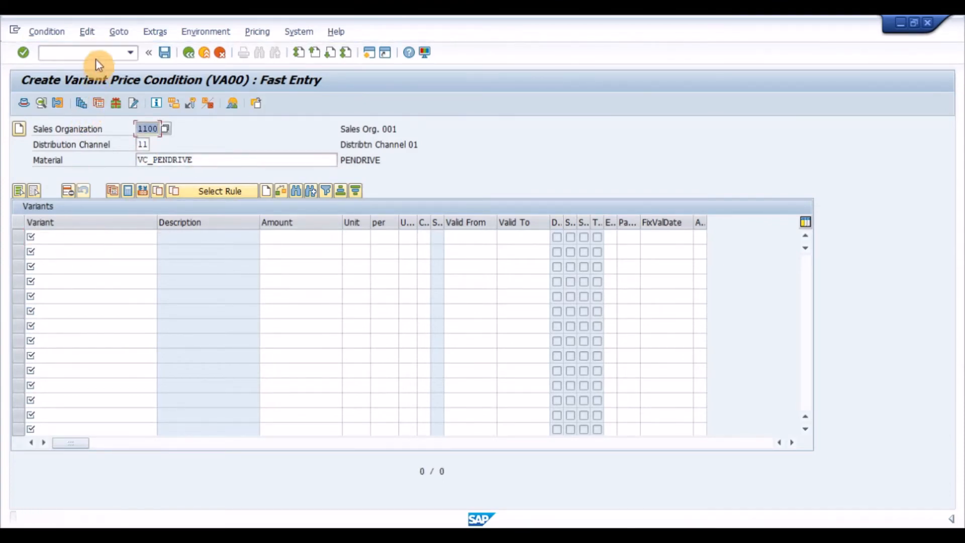
text(/nva)
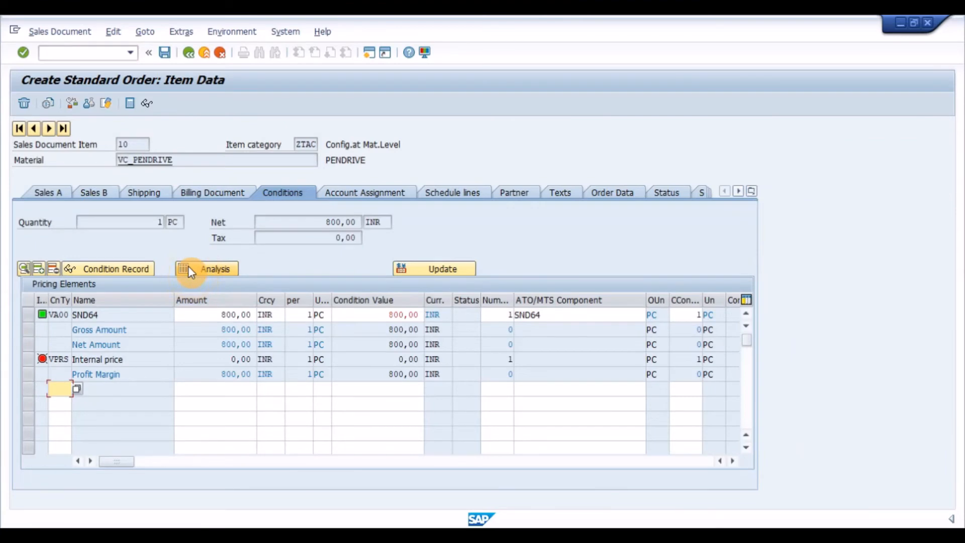
click(60, 314)
double_click(59, 314)
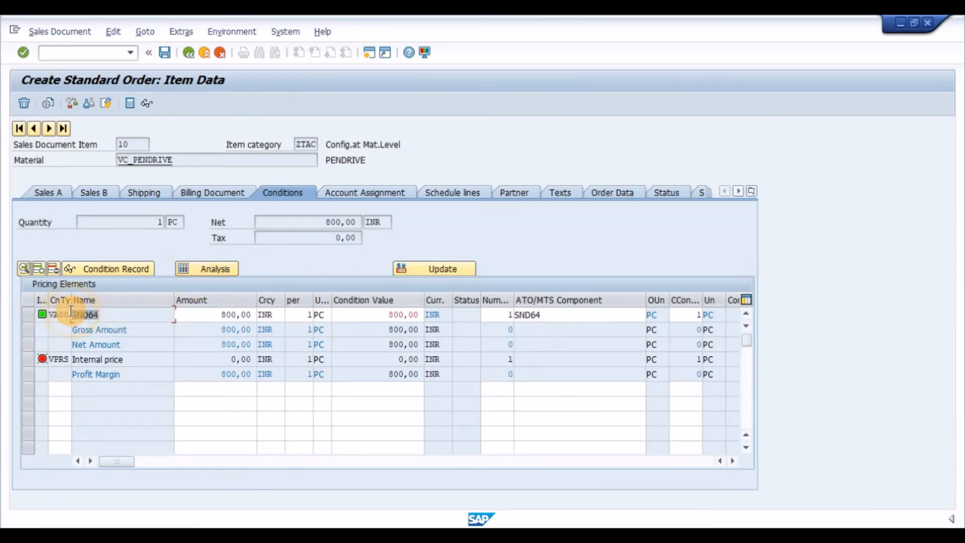
drag(72, 314, 128, 319)
click(128, 319)
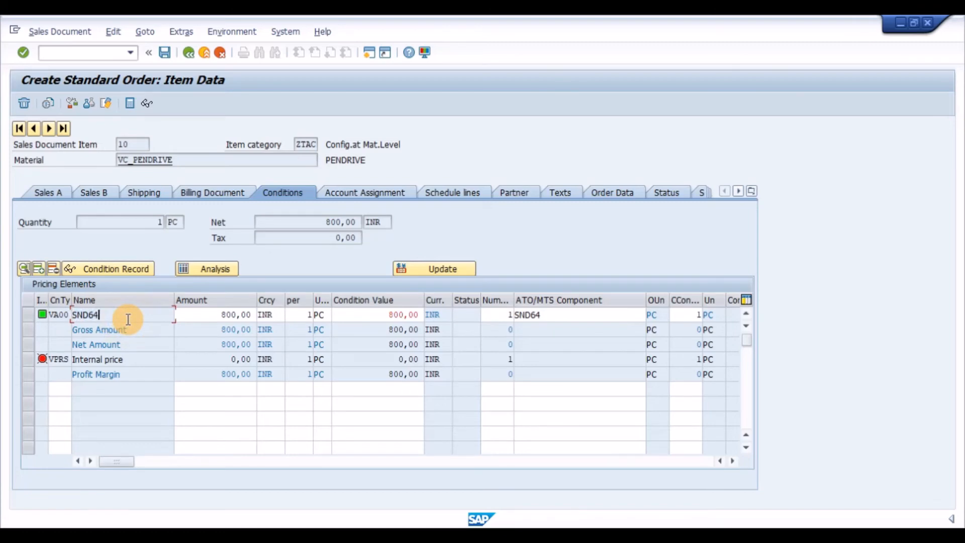